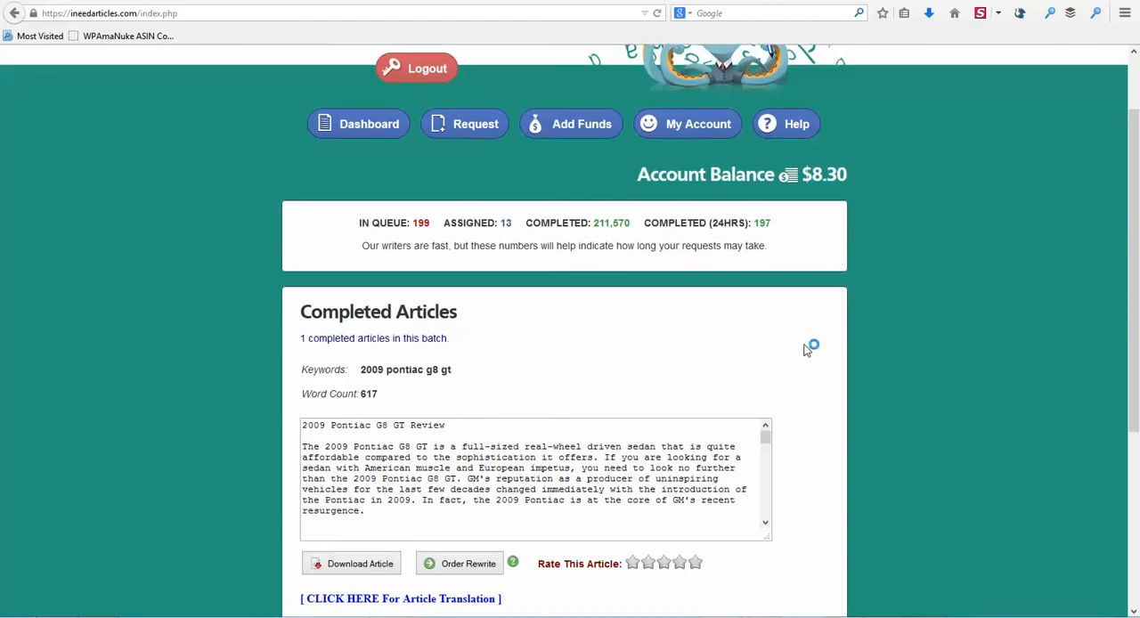
Step: Add a new Article Manager post titled "2009 Pontiac G8 GT Review", copying the title from the completed article on ineedarticles.com
scroll(817, 342, down, 2)
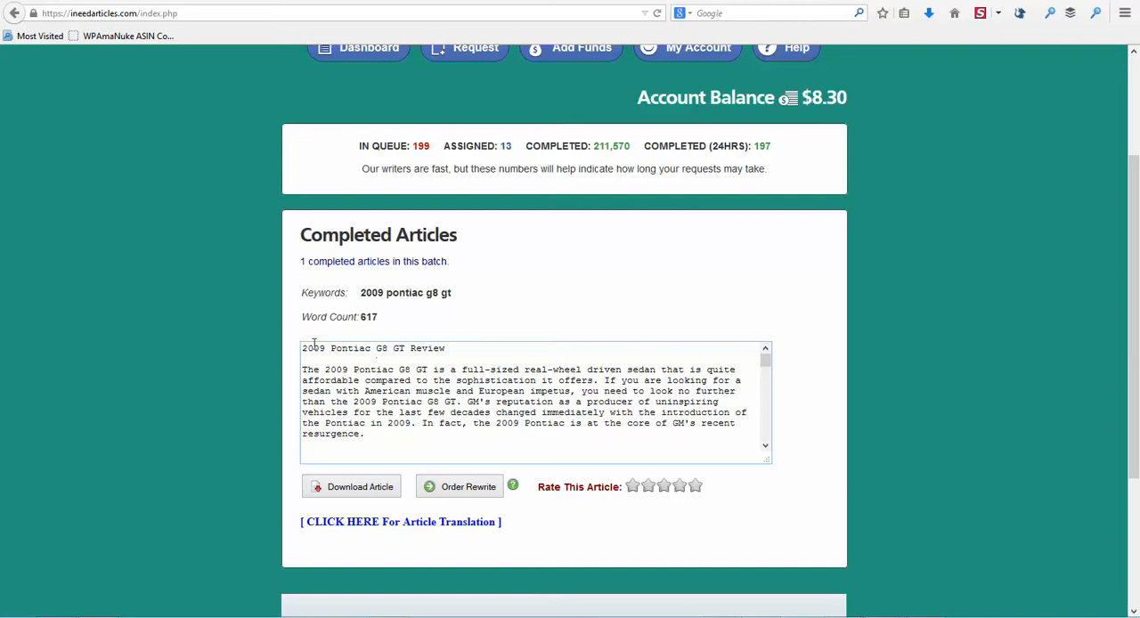
drag(301, 347, 483, 351)
key(ctrl+c)
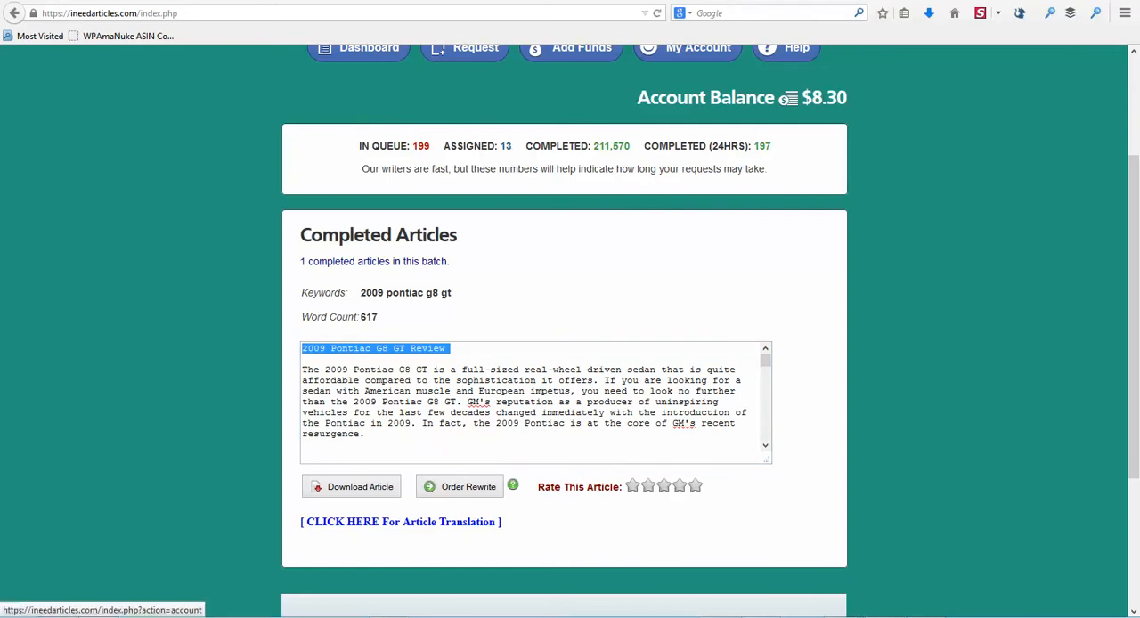
click(655, 2)
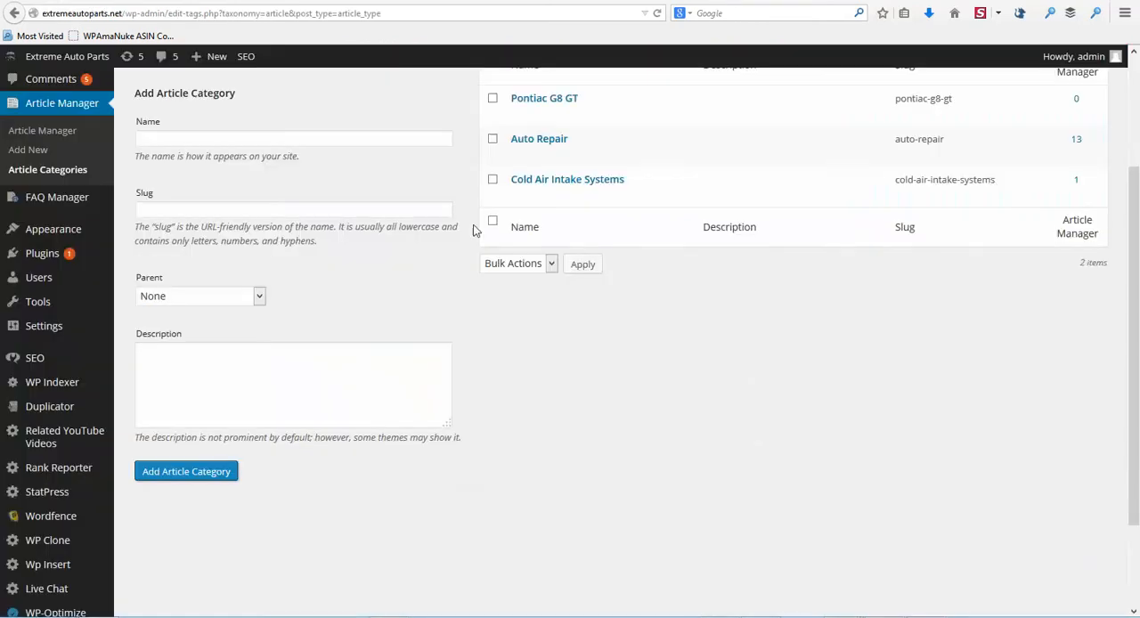
scroll(428, 245, up, 1)
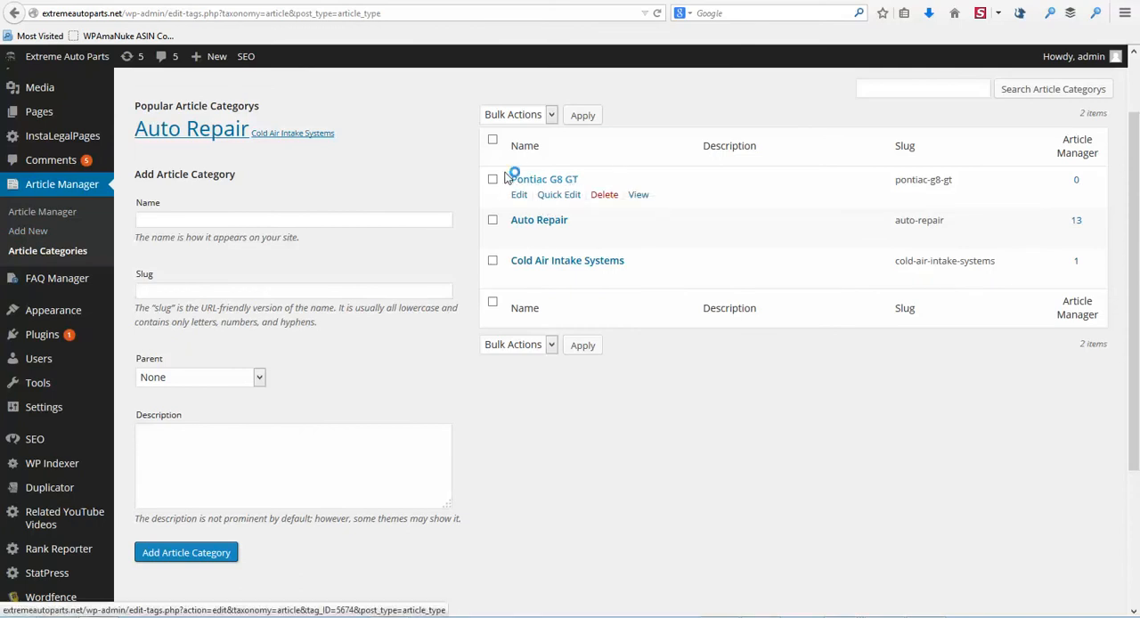
click(35, 233)
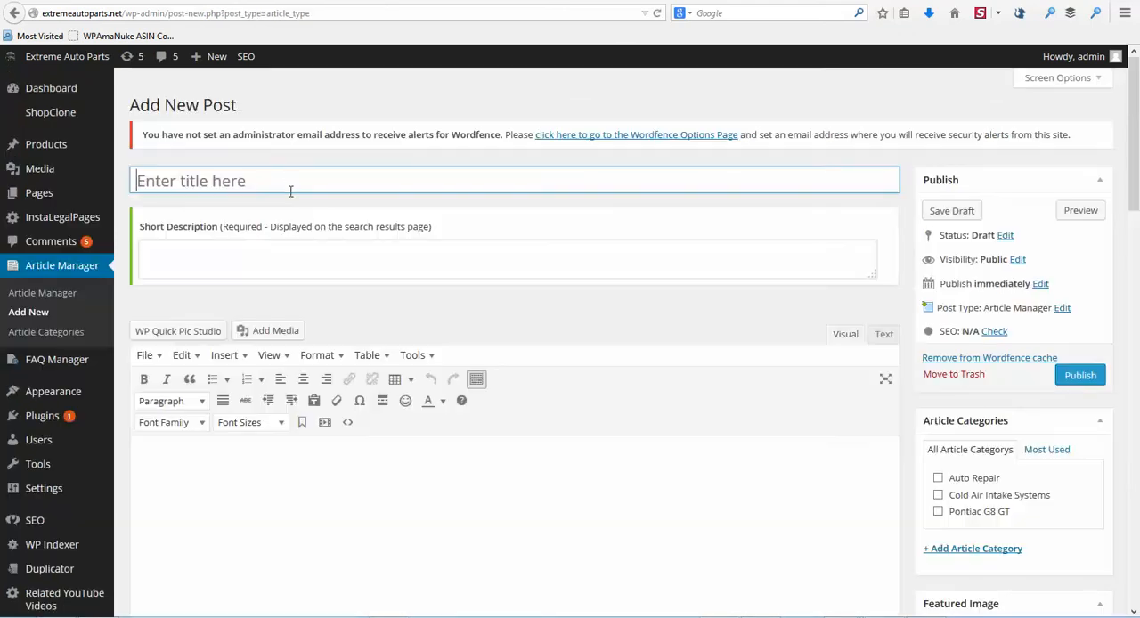
click(288, 187)
key(ctrl+v)
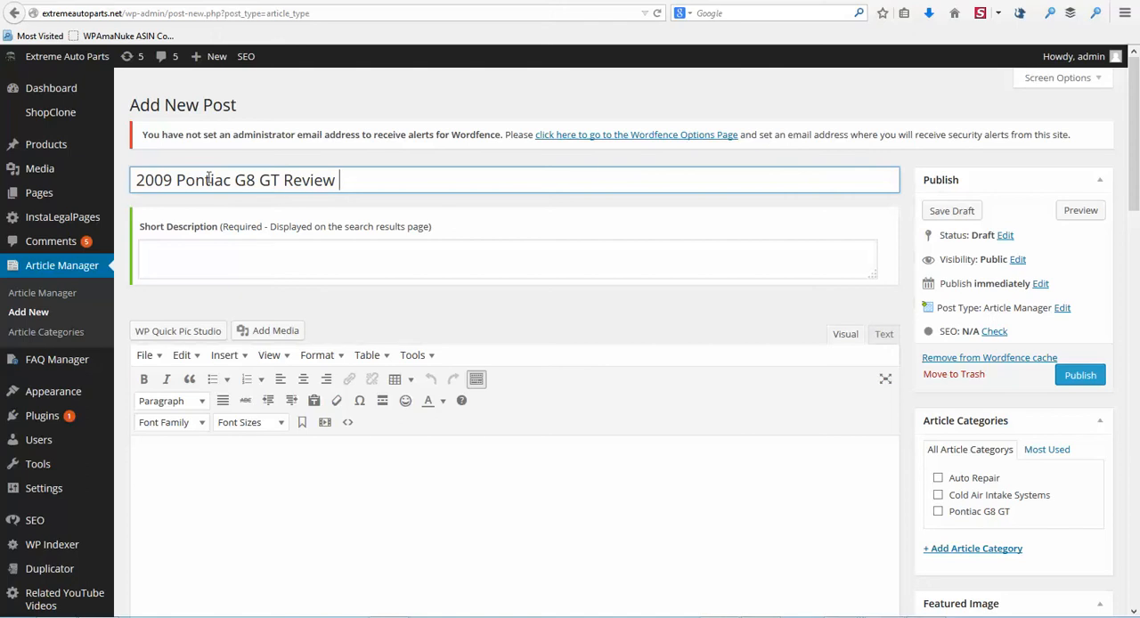
Step: Copy "2009 Pontiac G8 GT" from the post title into the Yoast SEO focus keyword
drag(138, 181, 281, 180)
key(ctrl+c)
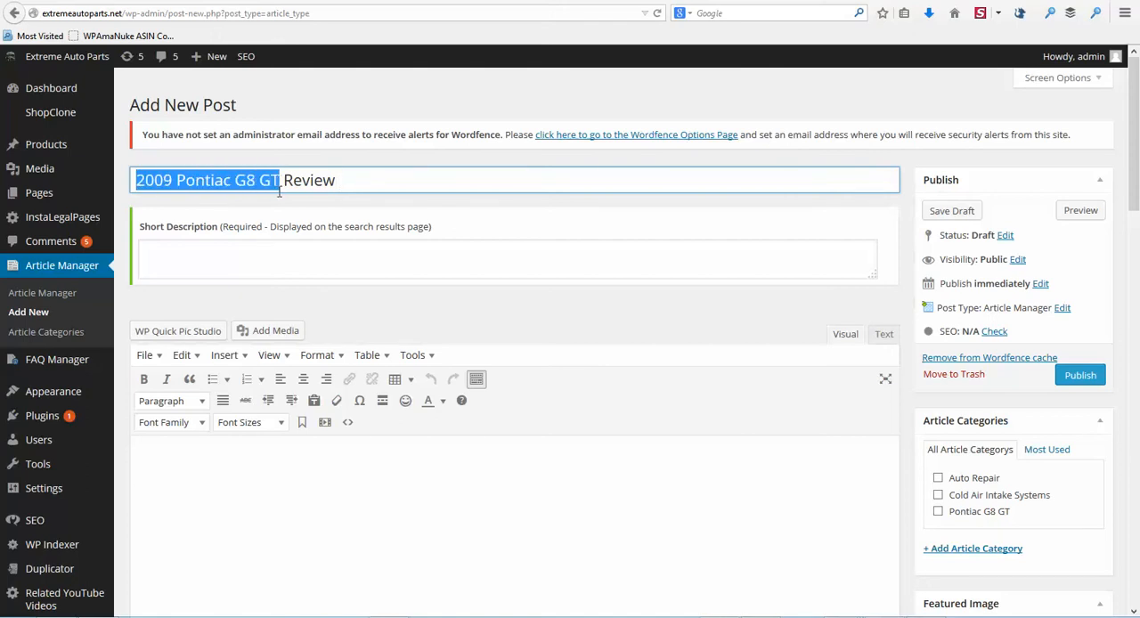
scroll(970, 300, down, 5)
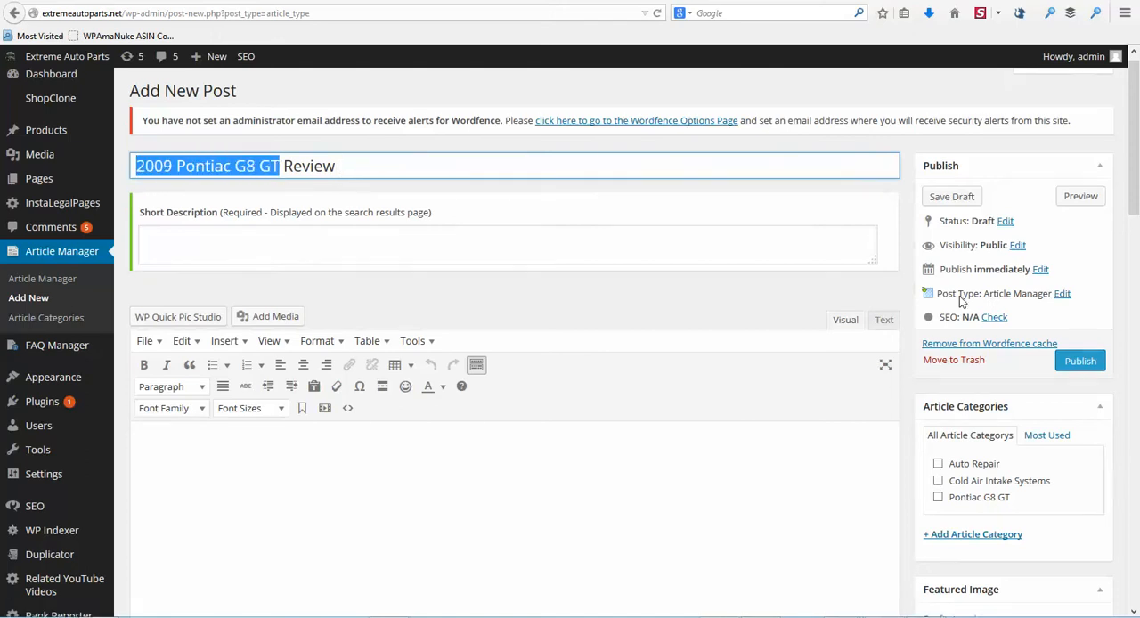
scroll(974, 306, down, 4)
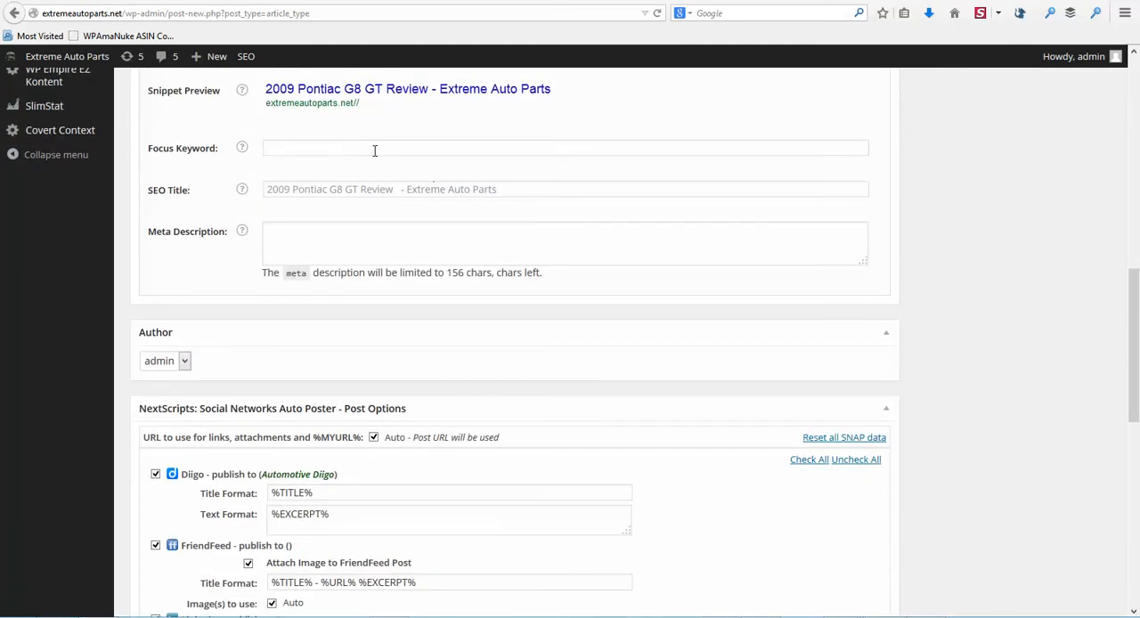
click(330, 148)
right_click(329, 148)
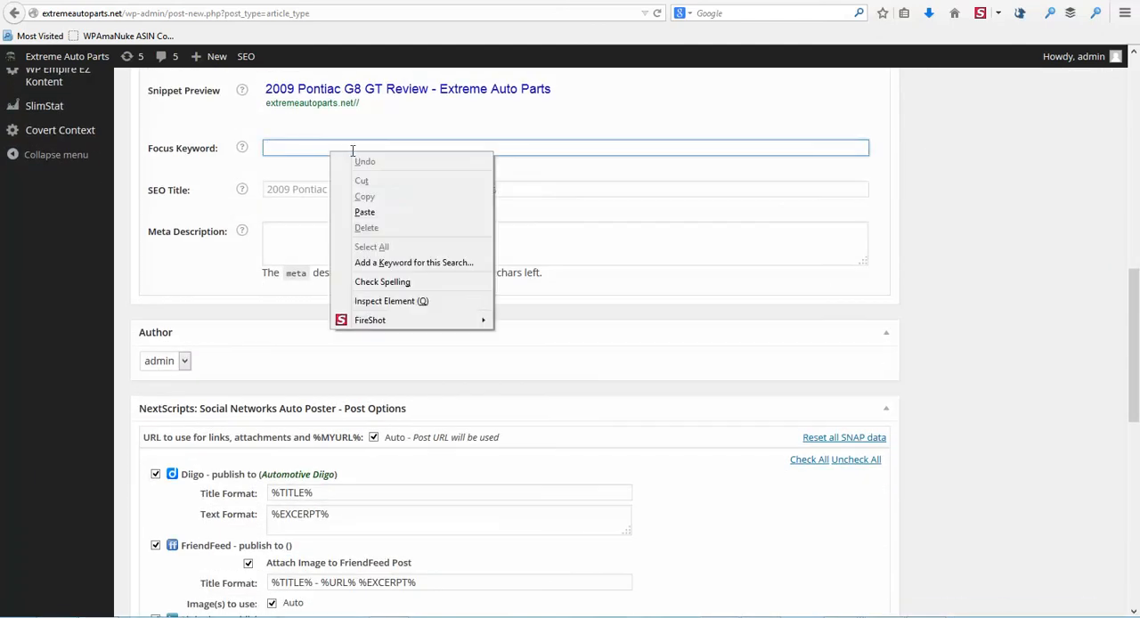
click(357, 211)
Step: Assign the post to the Pontiac G8 GT article category
scroll(997, 258, up, 5)
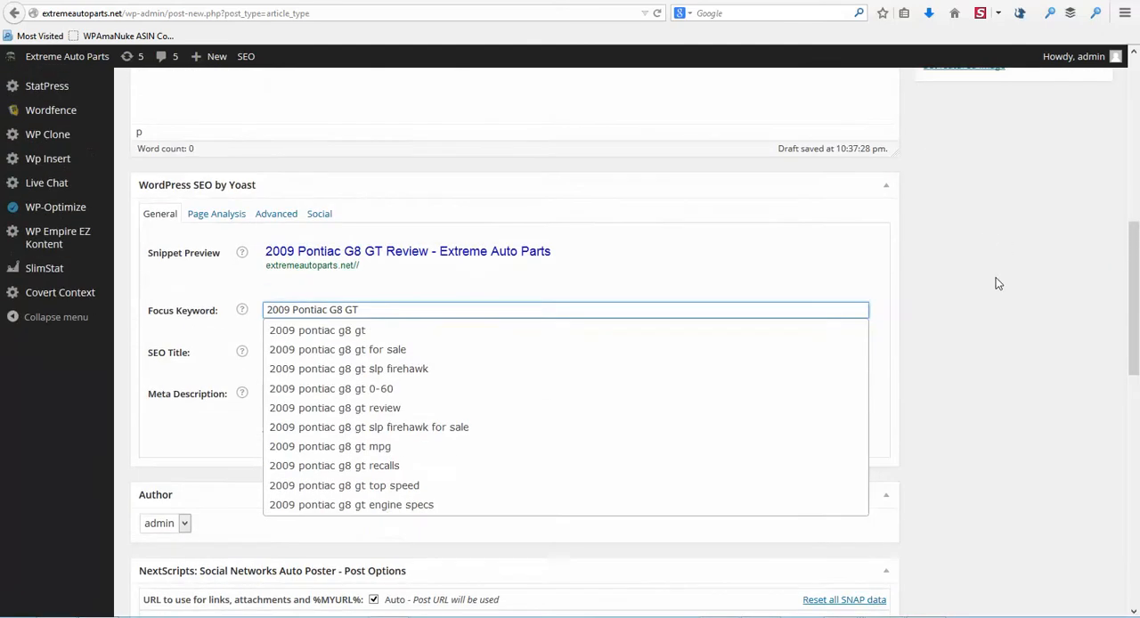
scroll(950, 315, up, 2)
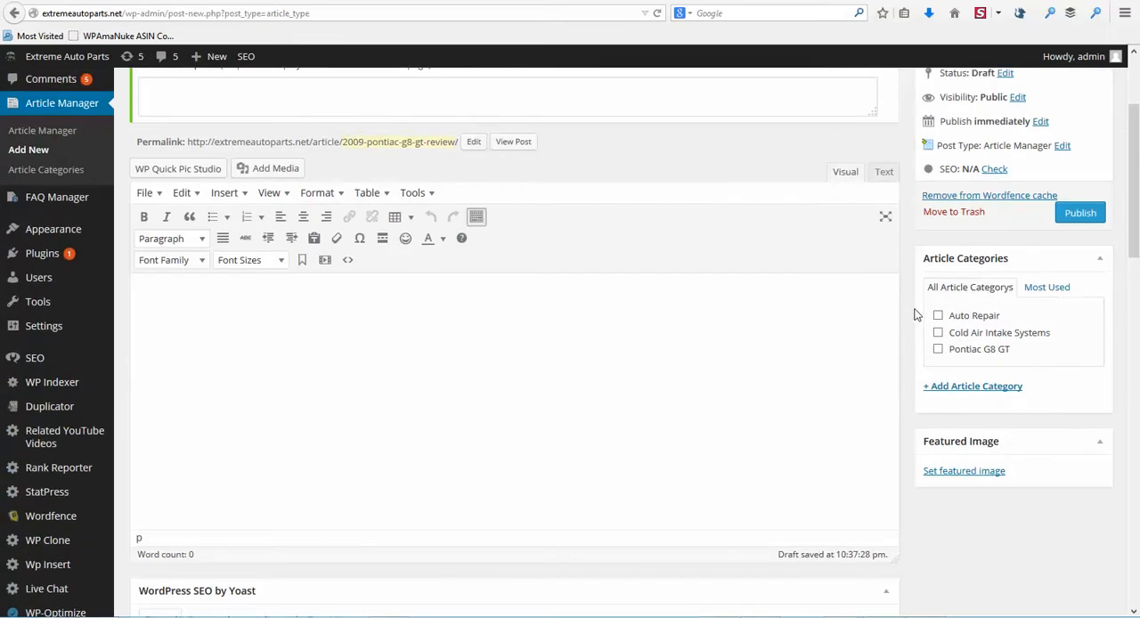
click(938, 349)
Step: Copy the full post title "2009 Pontiac G8 GT Review" into the Yoast SEO title
scroll(651, 190, up, 3)
drag(139, 181, 340, 184)
key(ctrl+c)
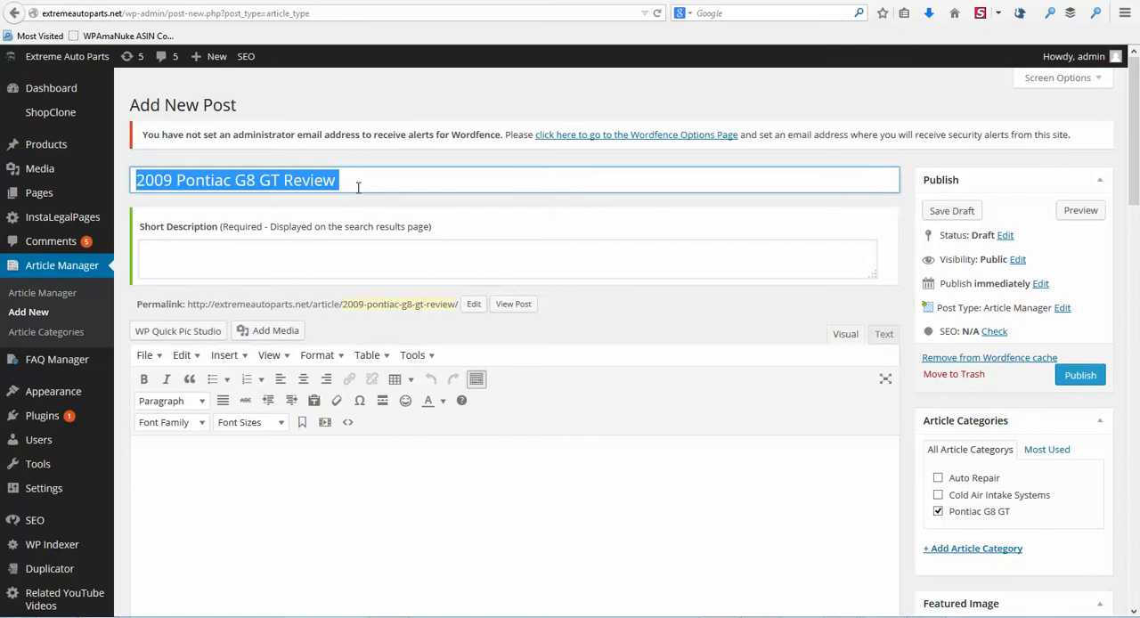
scroll(951, 273, down, 8)
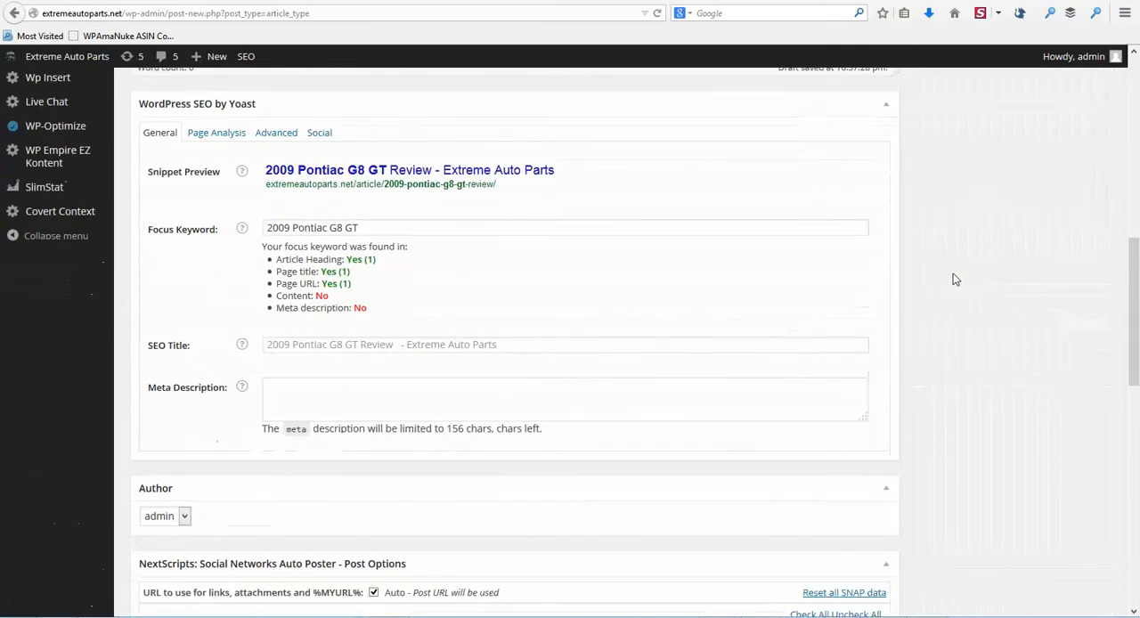
click(294, 346)
key(ctrl+v)
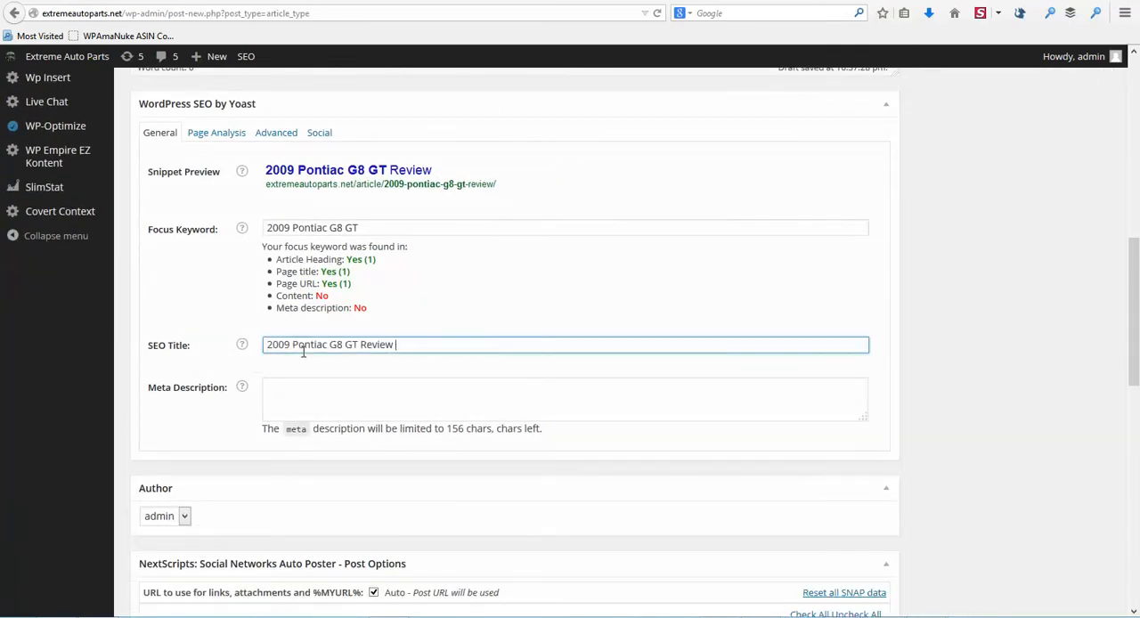
Step: Copy the completed article's text below its title from ineedarticles.com and paste it into the post body
scroll(892, 269, up, 3)
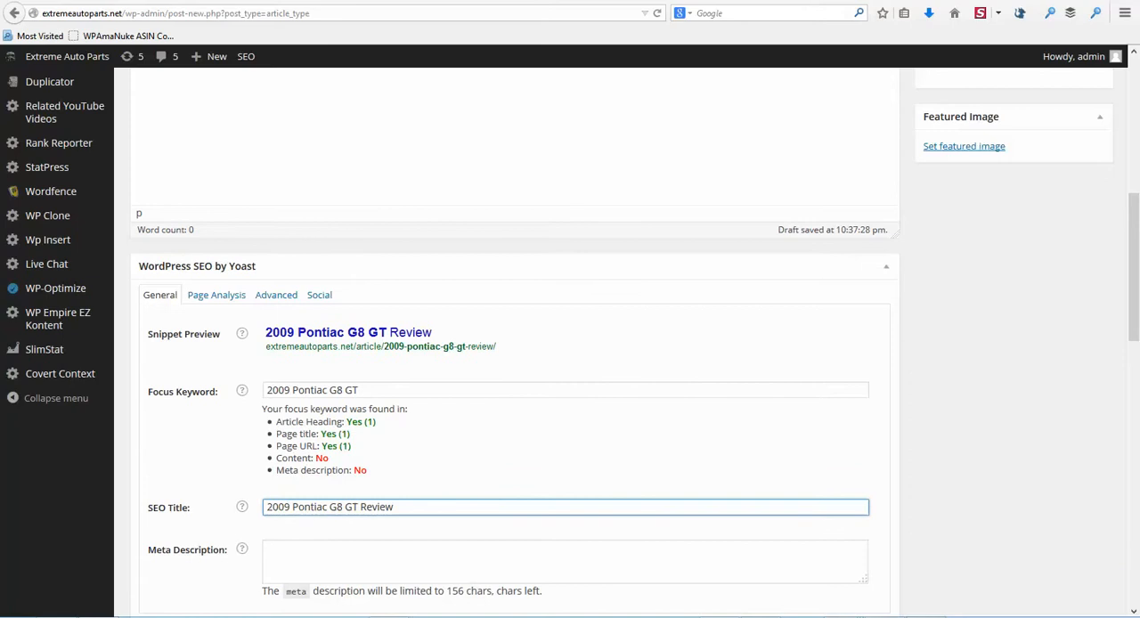
key(ctrl+Tab)
drag(303, 369, 724, 473)
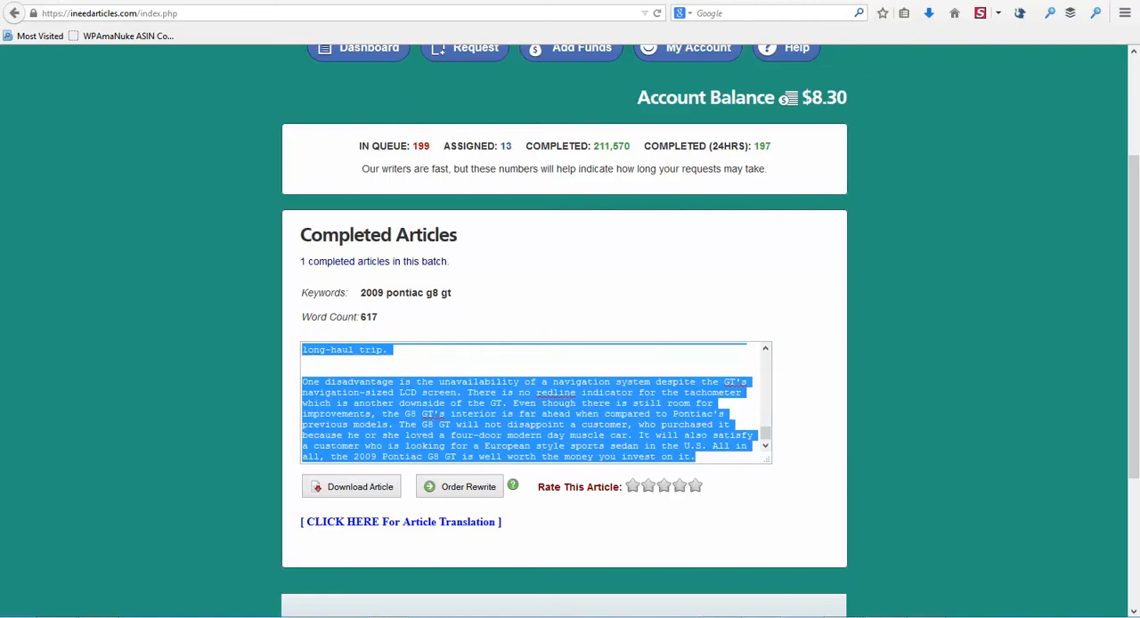
key(ctrl+Tab)
scroll(584, 271, up, 3)
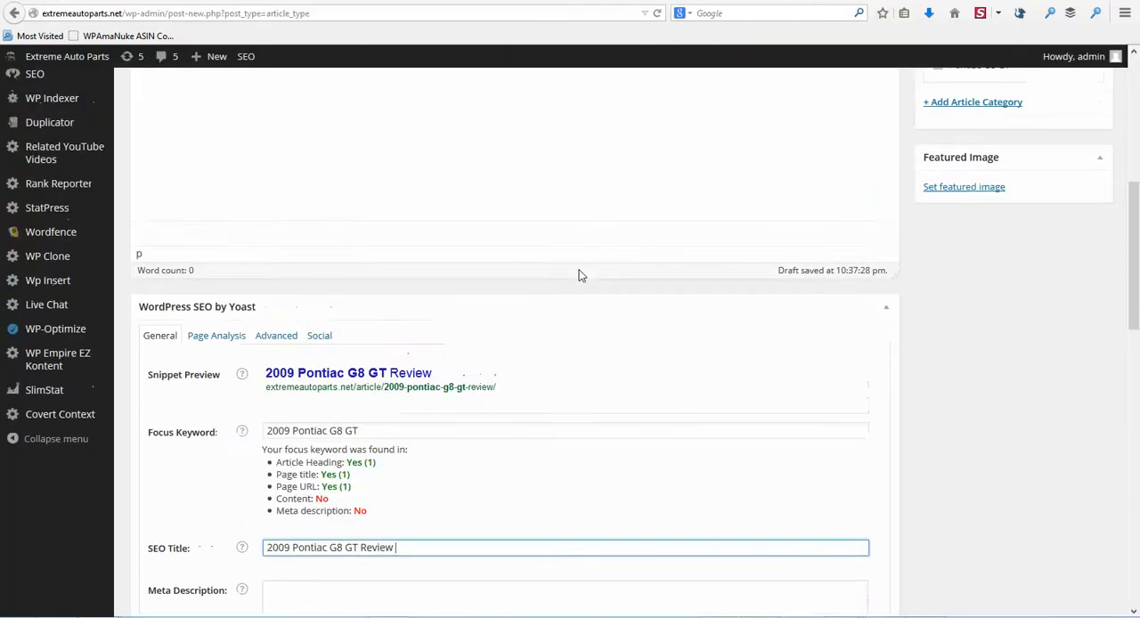
click(336, 247)
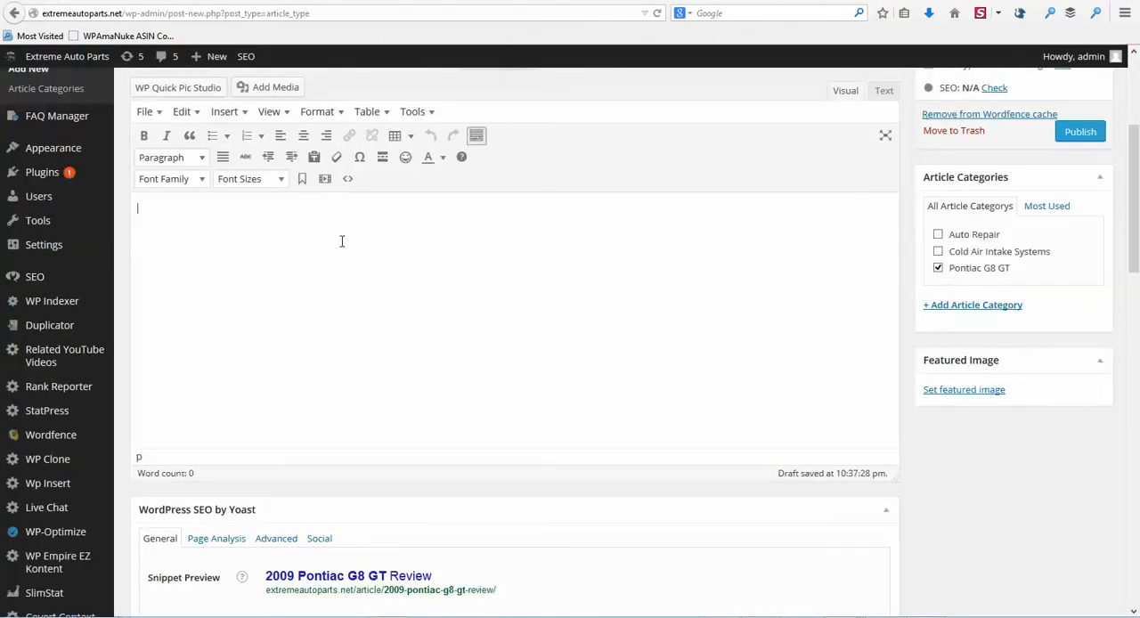
key(ctrl+v)
Step: Set the font size of the entire post body to 12pt
scroll(348, 246, up, 5)
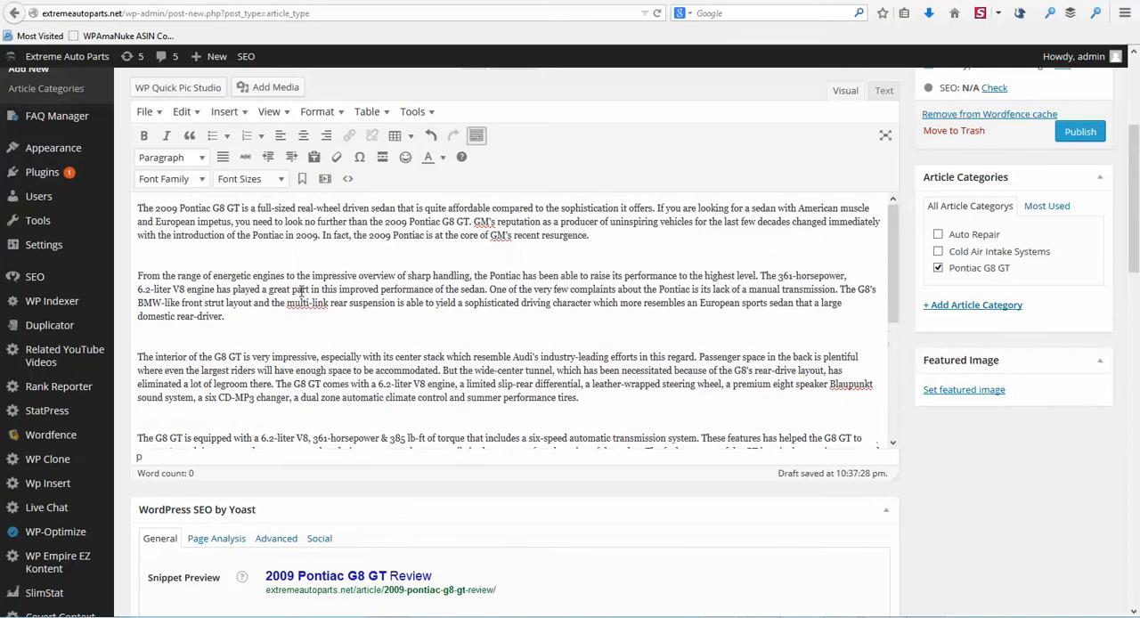
right_click(288, 267)
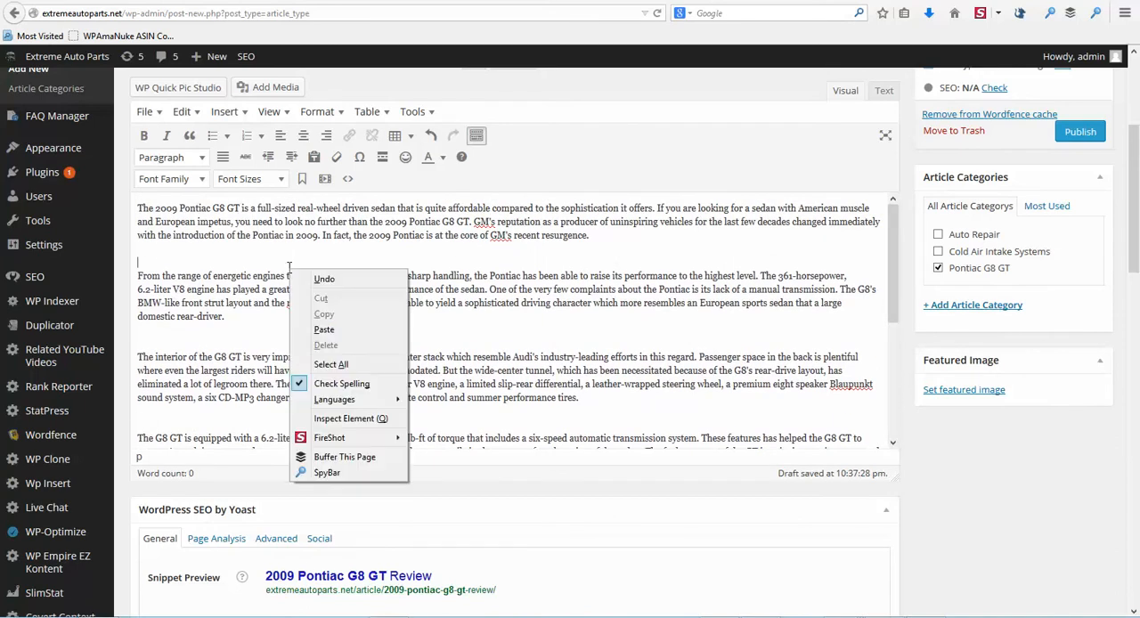
click(308, 365)
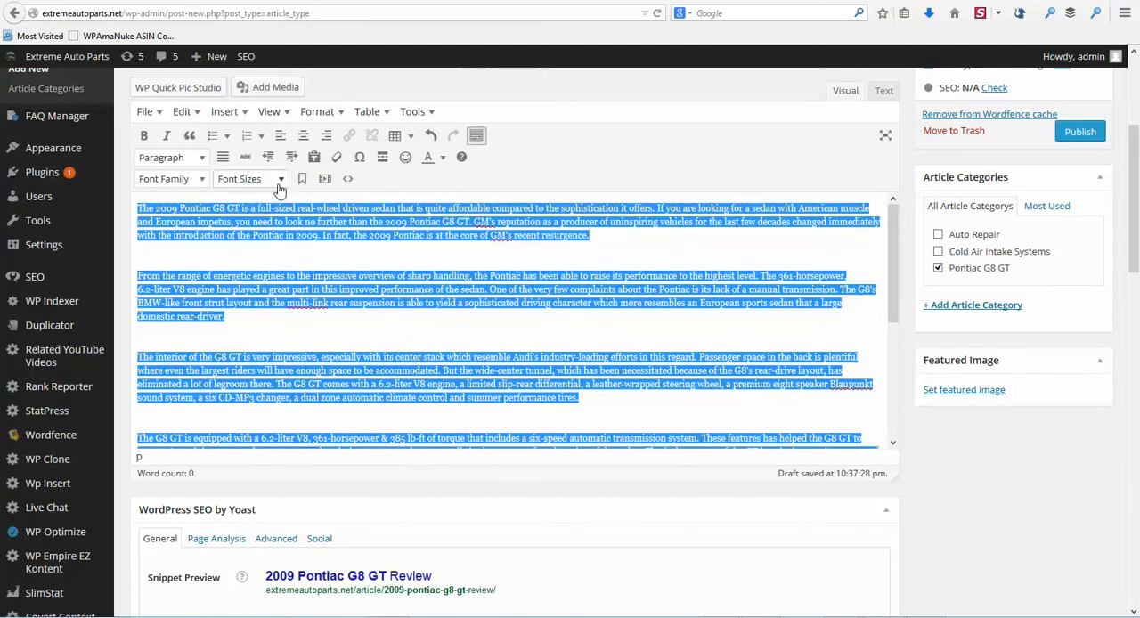
click(265, 179)
click(267, 253)
click(356, 261)
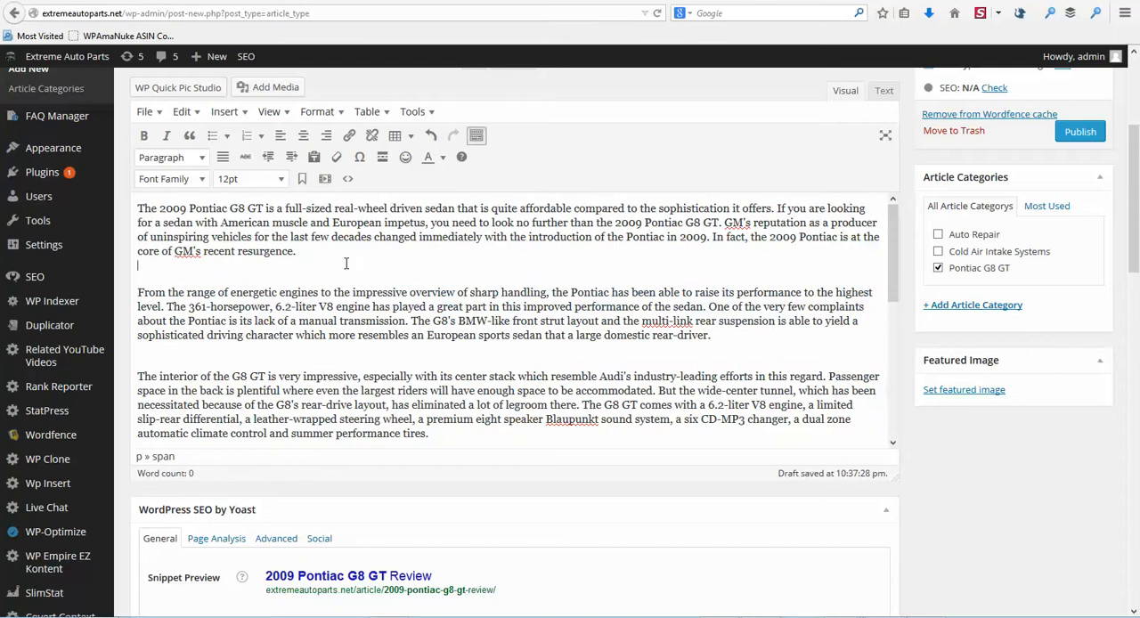
Step: Copy the first two sentences of the article body into the post's short description
scroll(339, 272, up, 5)
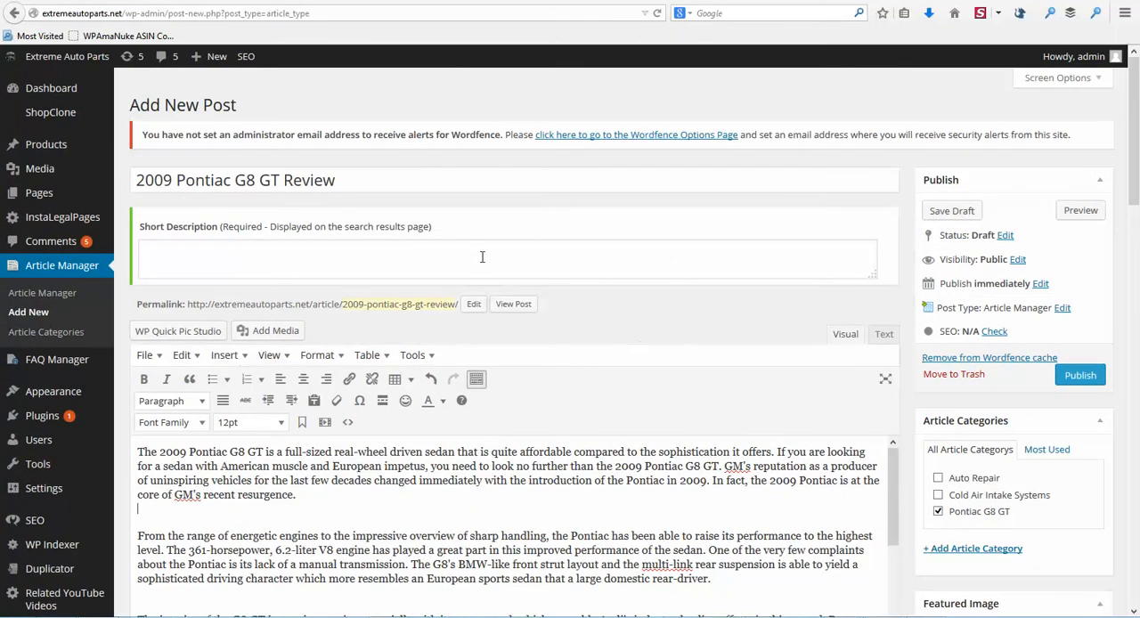
scroll(977, 263, down, 2)
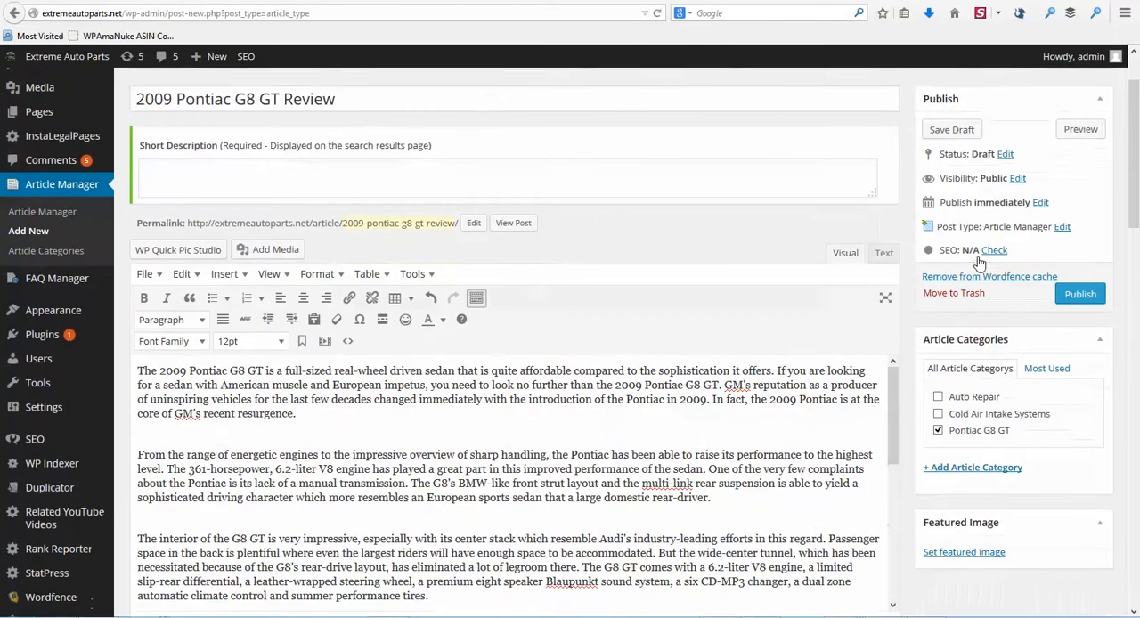
click(140, 372)
drag(139, 371, 722, 385)
key(ctrl+c)
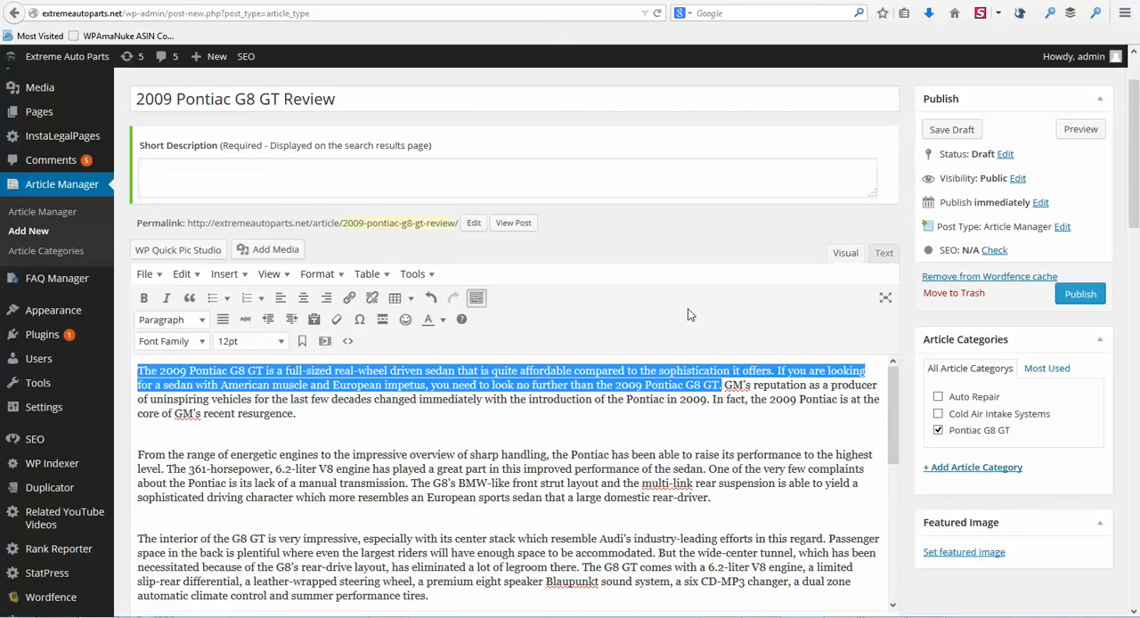
click(428, 175)
key(ctrl+v)
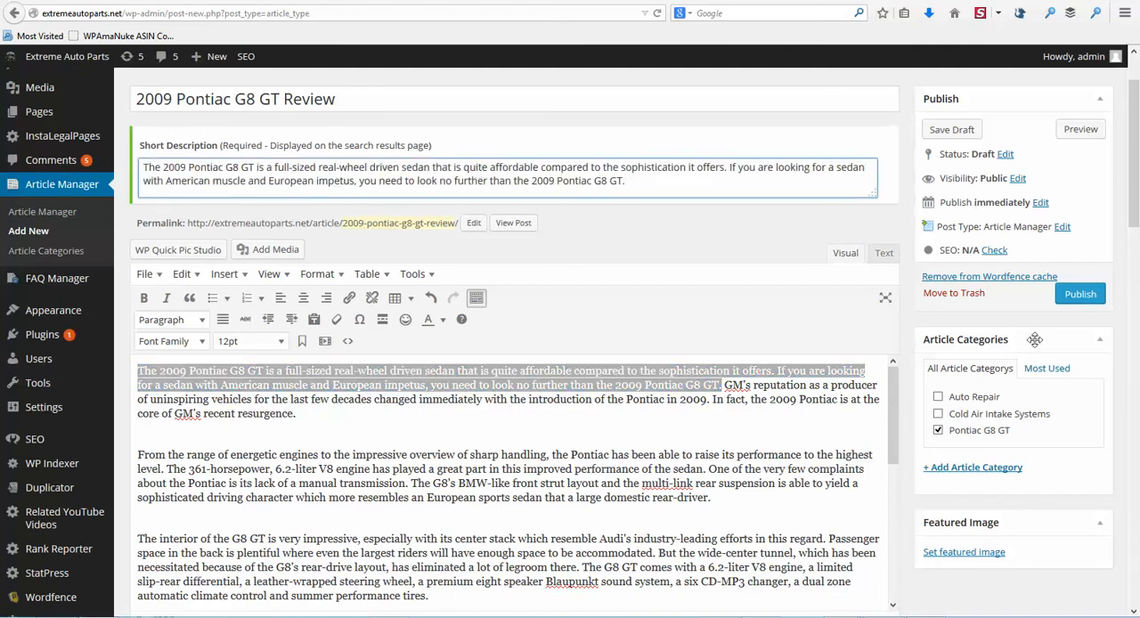
Step: Paste the same two opening sentences into the Yoast meta description
scroll(672, 436, down, 10)
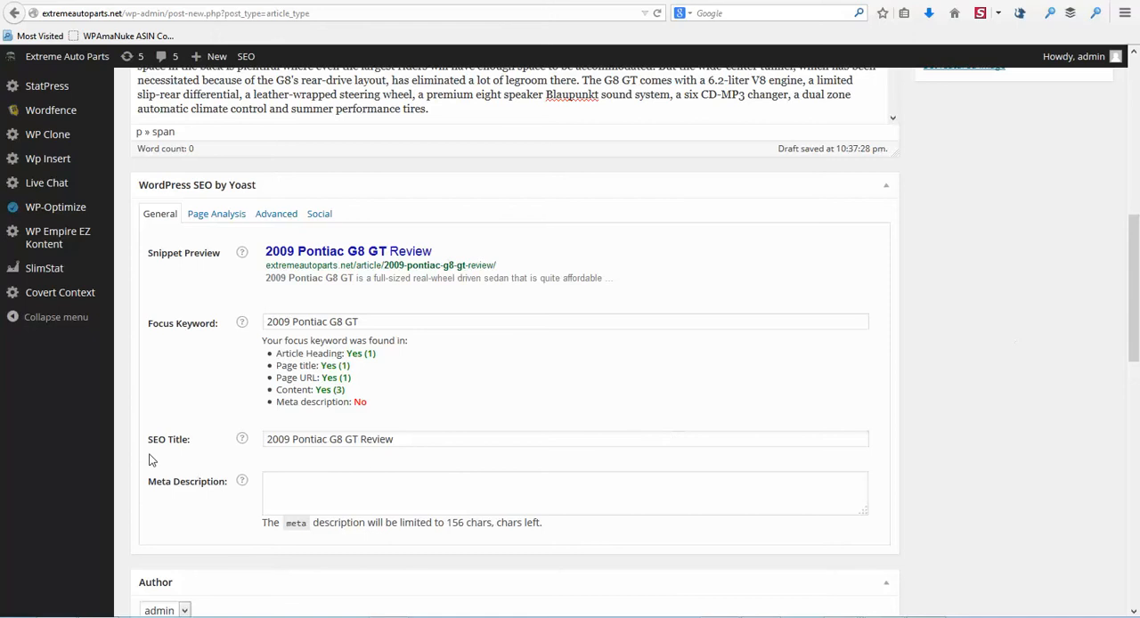
click(303, 486)
right_click(303, 487)
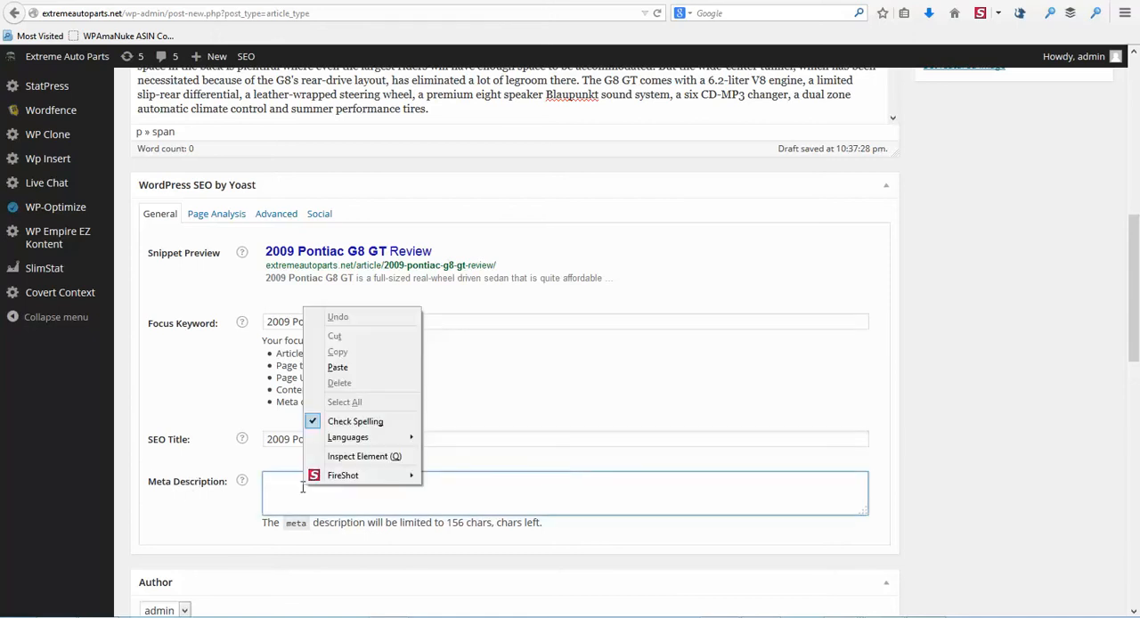
click(337, 367)
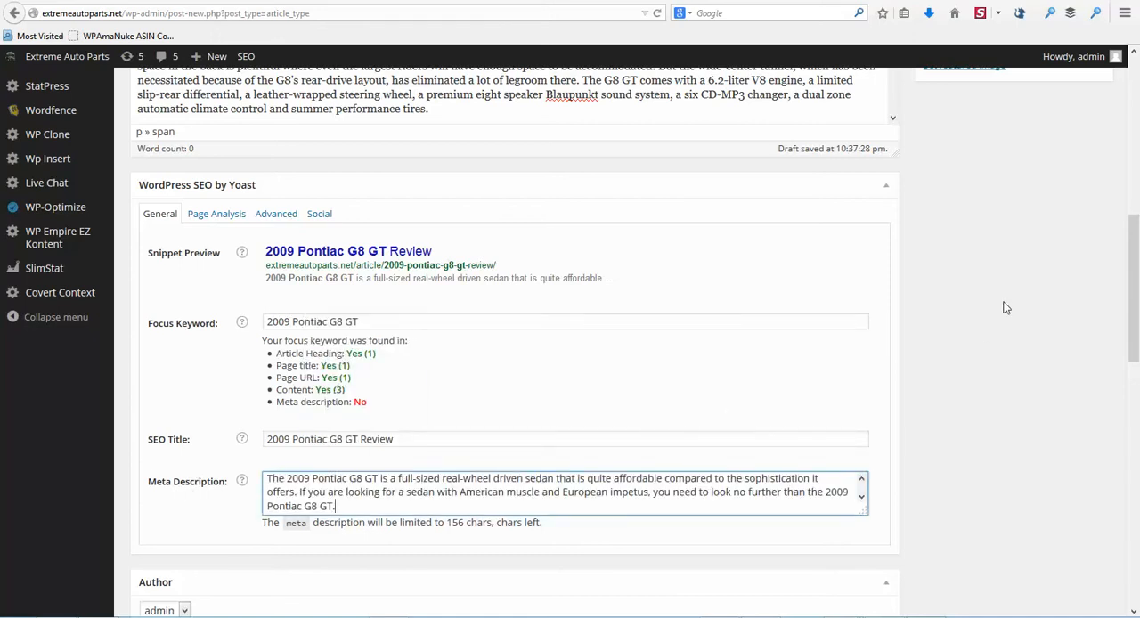
Step: In the first paragraph, make the first "2009 Pontiac G8 GT" bold and the second occurrence italic
scroll(495, 341, up, 7)
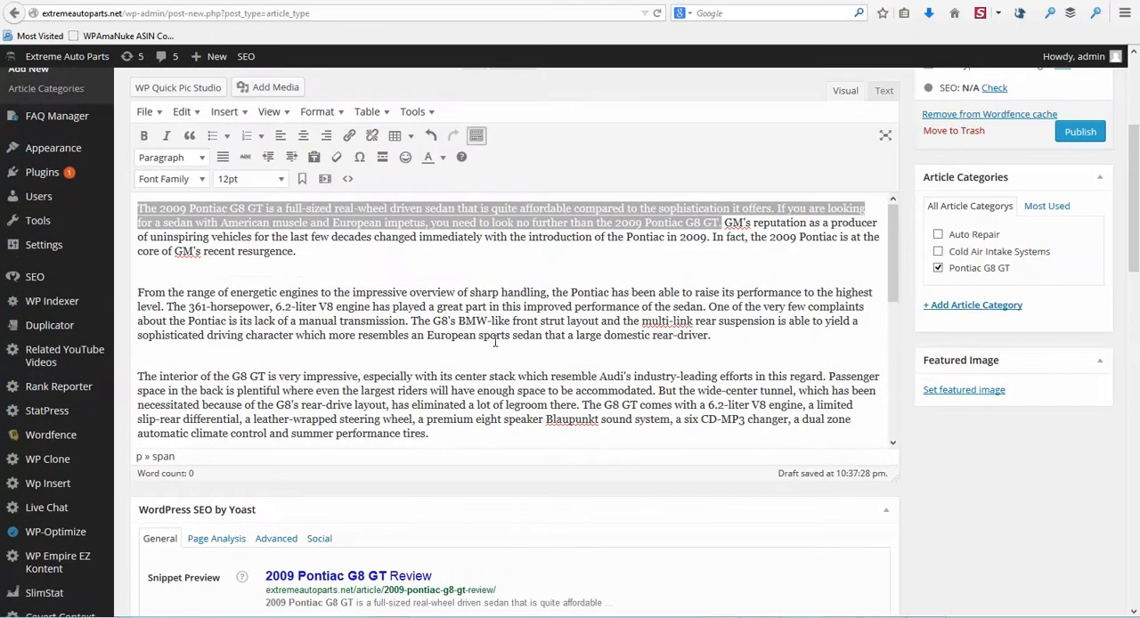
click(495, 341)
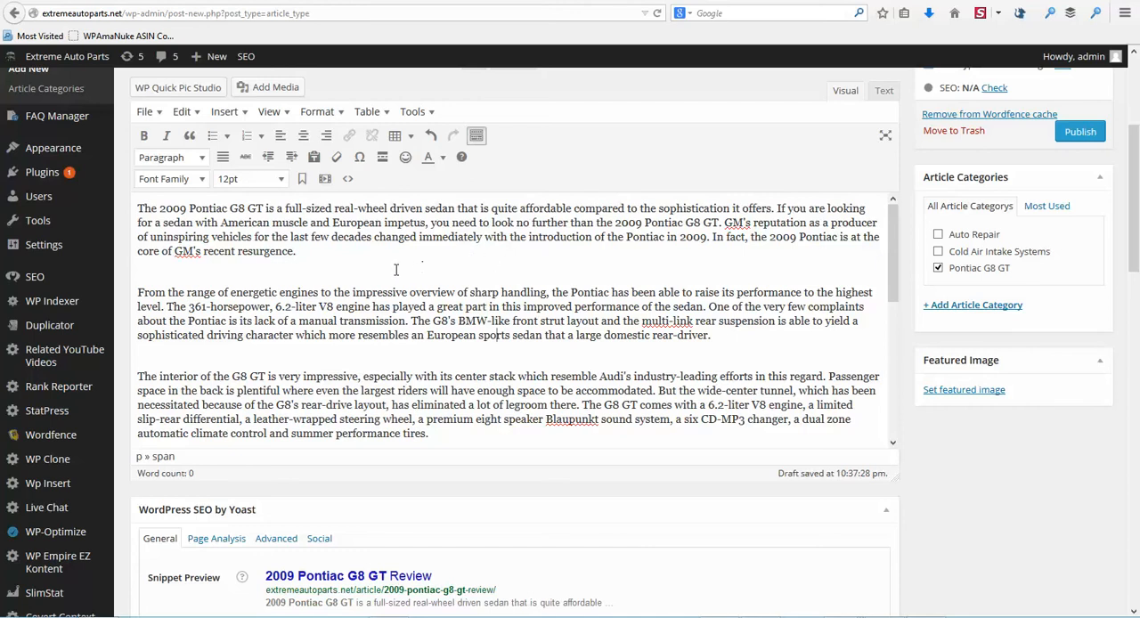
click(158, 208)
drag(159, 208, 263, 208)
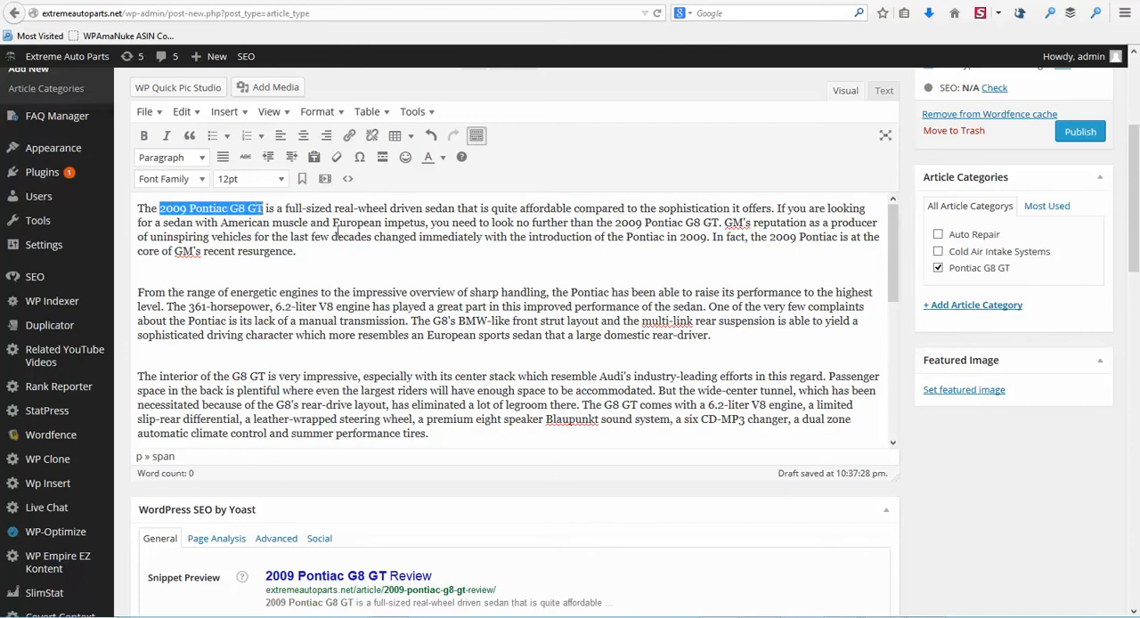
click(143, 136)
click(526, 248)
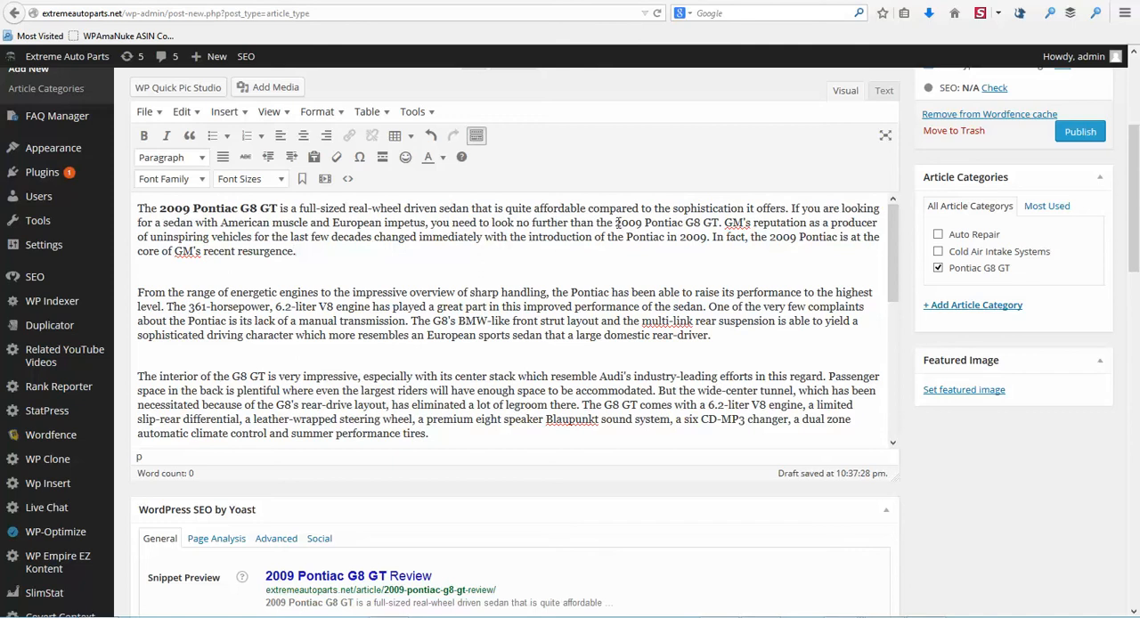
drag(615, 223, 720, 222)
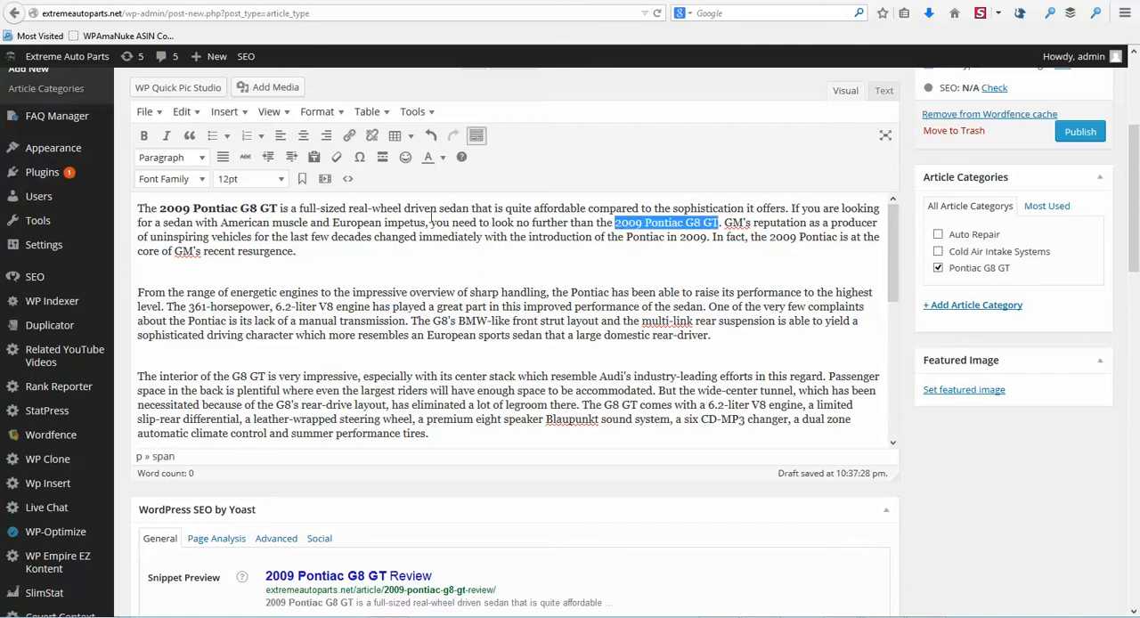
click(166, 136)
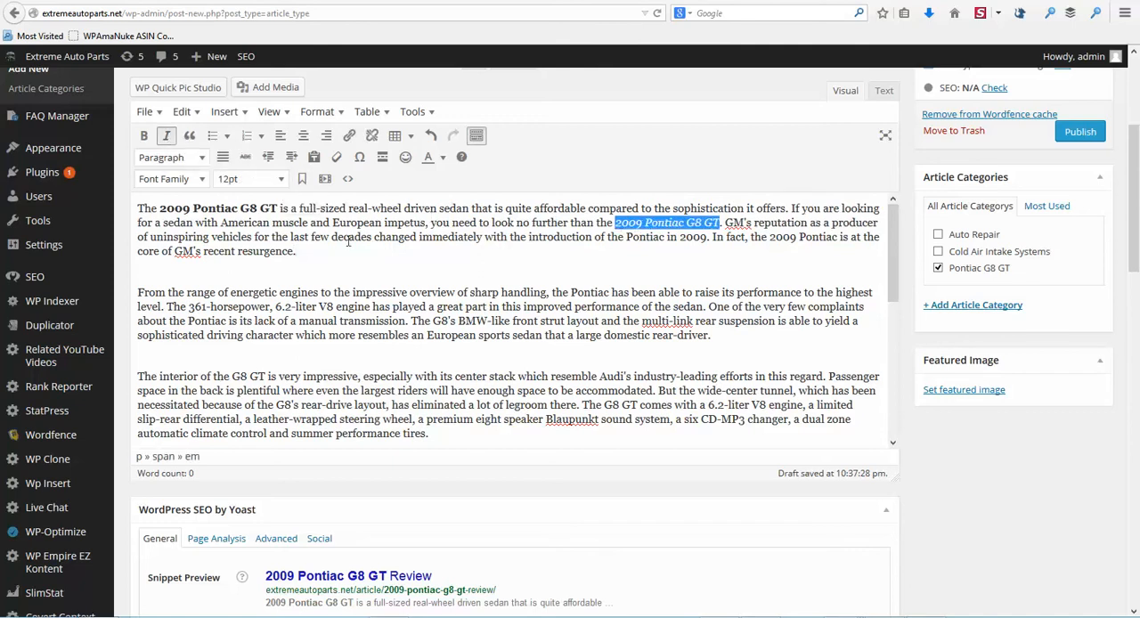
Step: Underline the phrase "2009 Pontiac G8 GT" in the closing sentence of the article's last paragraph
click(348, 241)
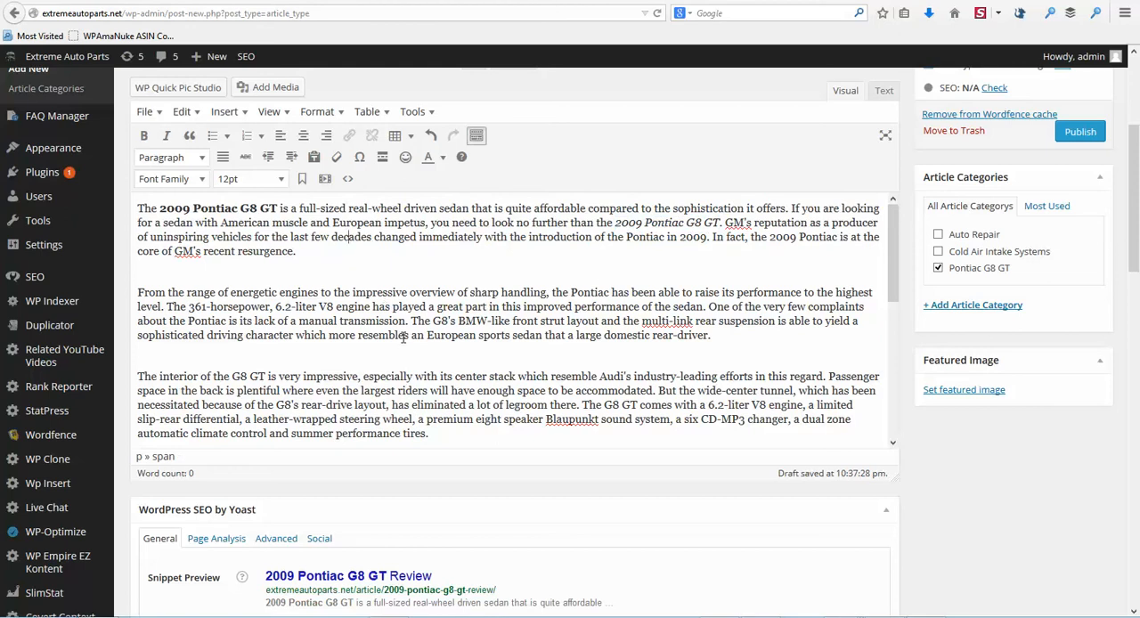
scroll(425, 339, down, 2)
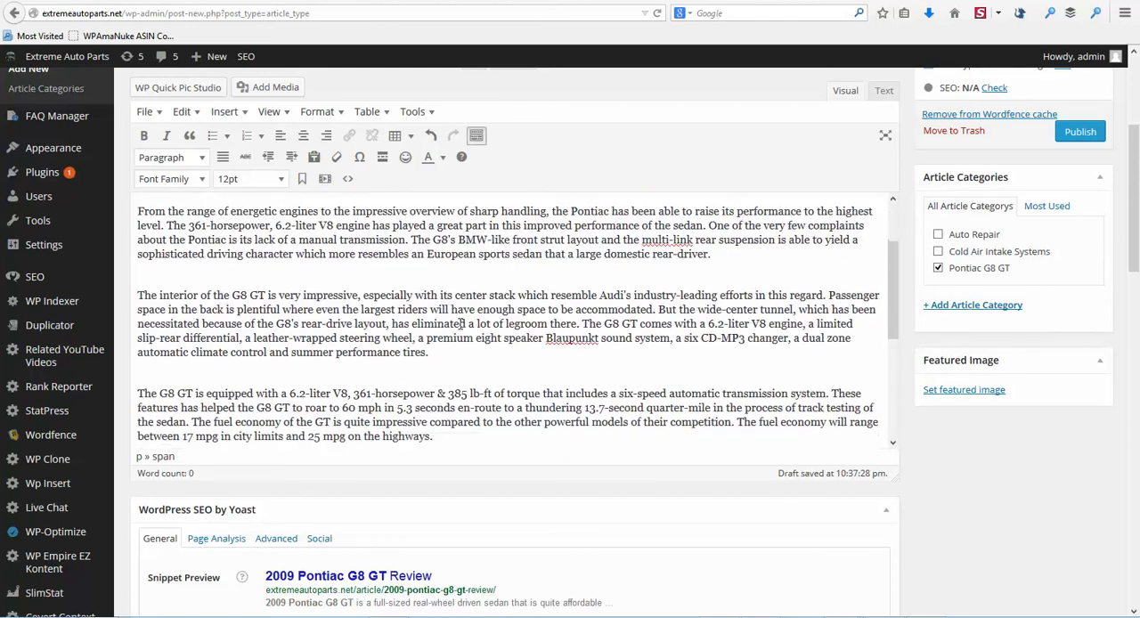
scroll(462, 322, down, 5)
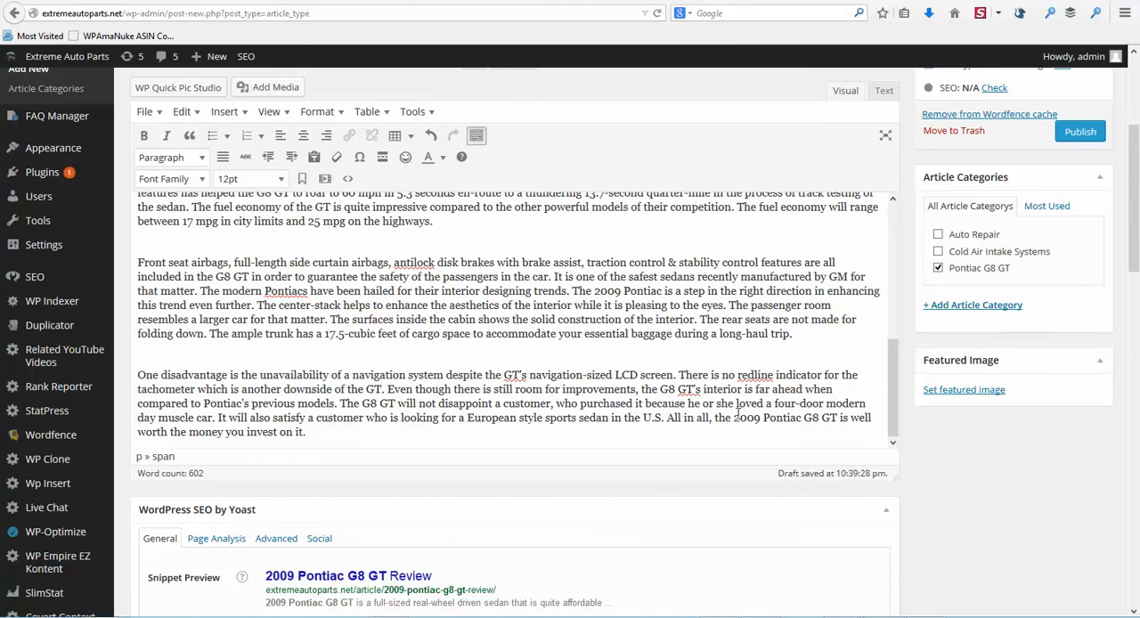
drag(735, 418, 837, 418)
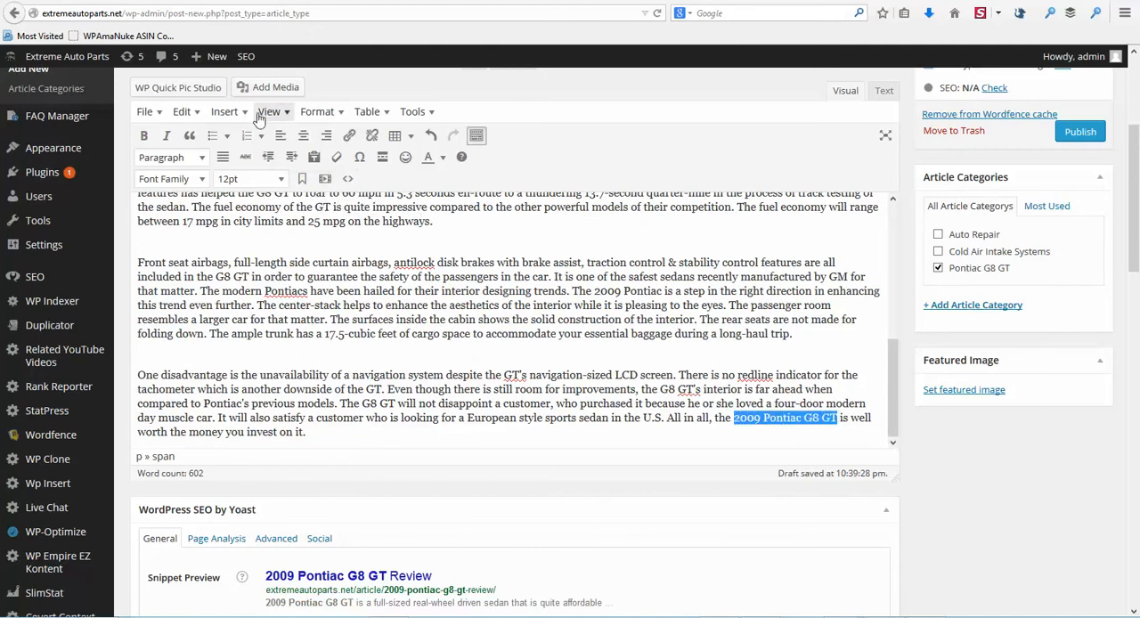
click(341, 116)
click(338, 186)
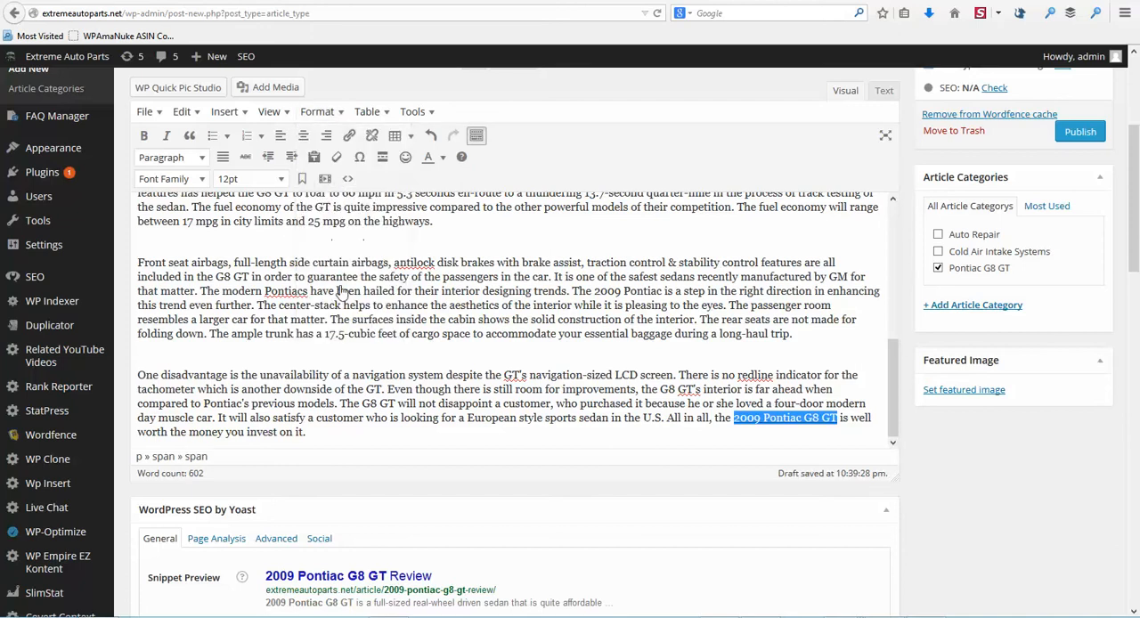
click(341, 306)
Step: Read through the article body to look for keyword phrases suitable as link text
scroll(417, 283, up, 1)
scroll(418, 283, up, 3)
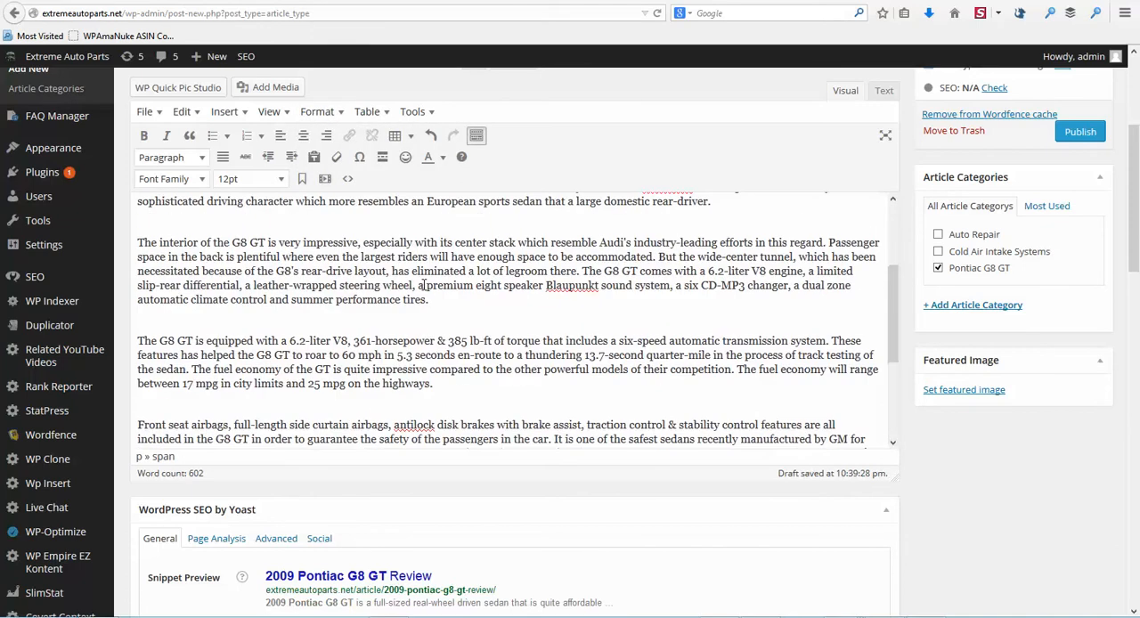
scroll(423, 283, up, 2)
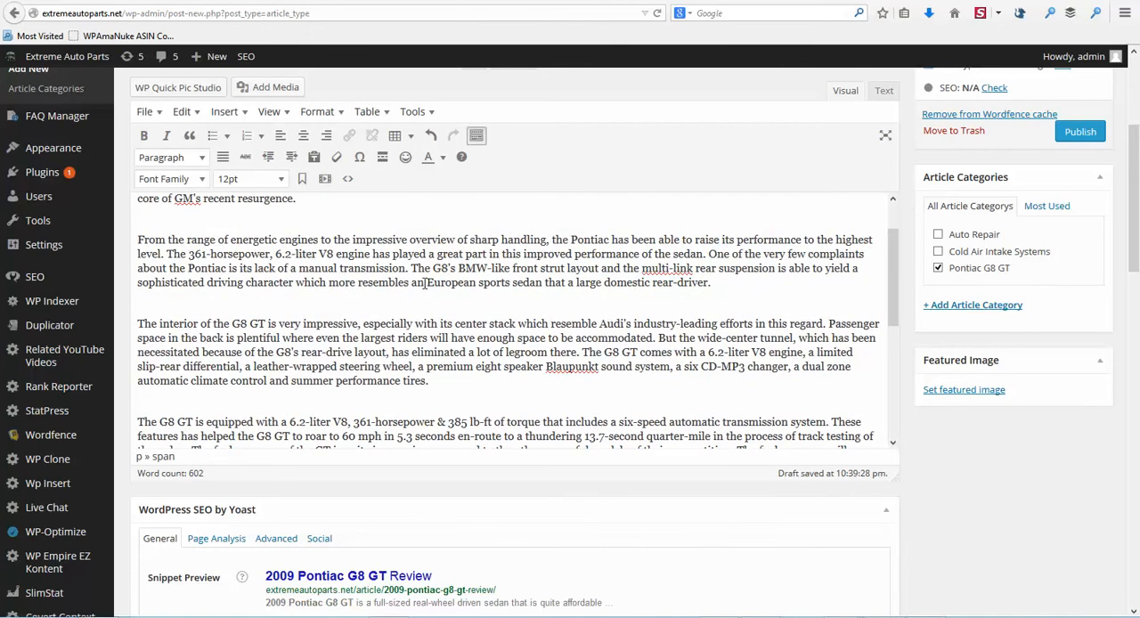
scroll(426, 286, up, 1)
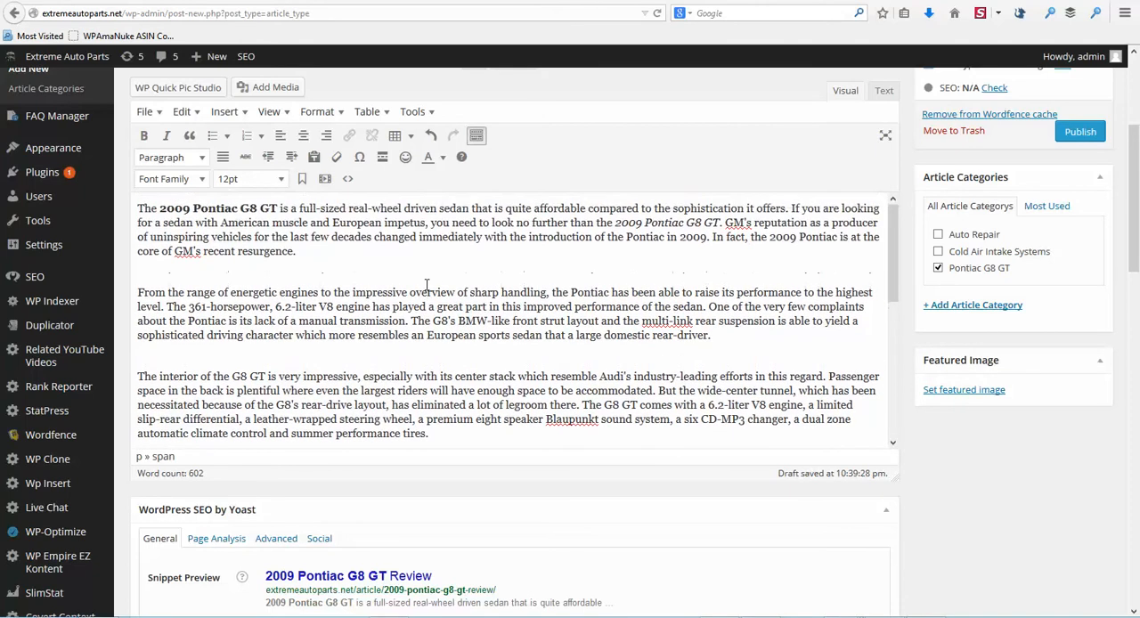
scroll(426, 288, down, 2)
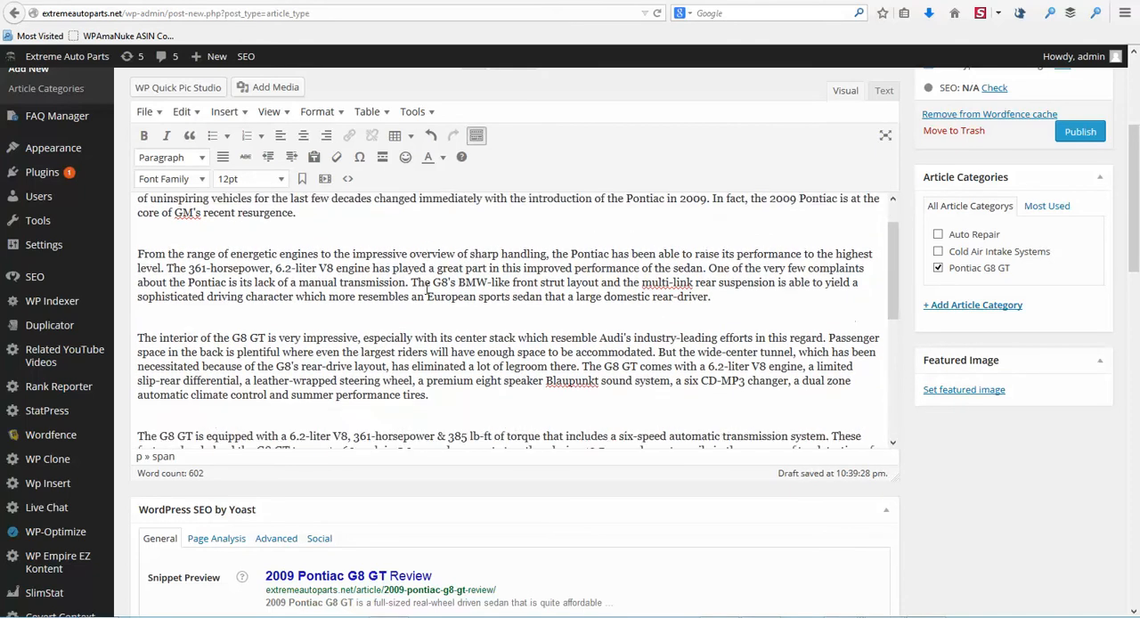
scroll(427, 288, down, 2)
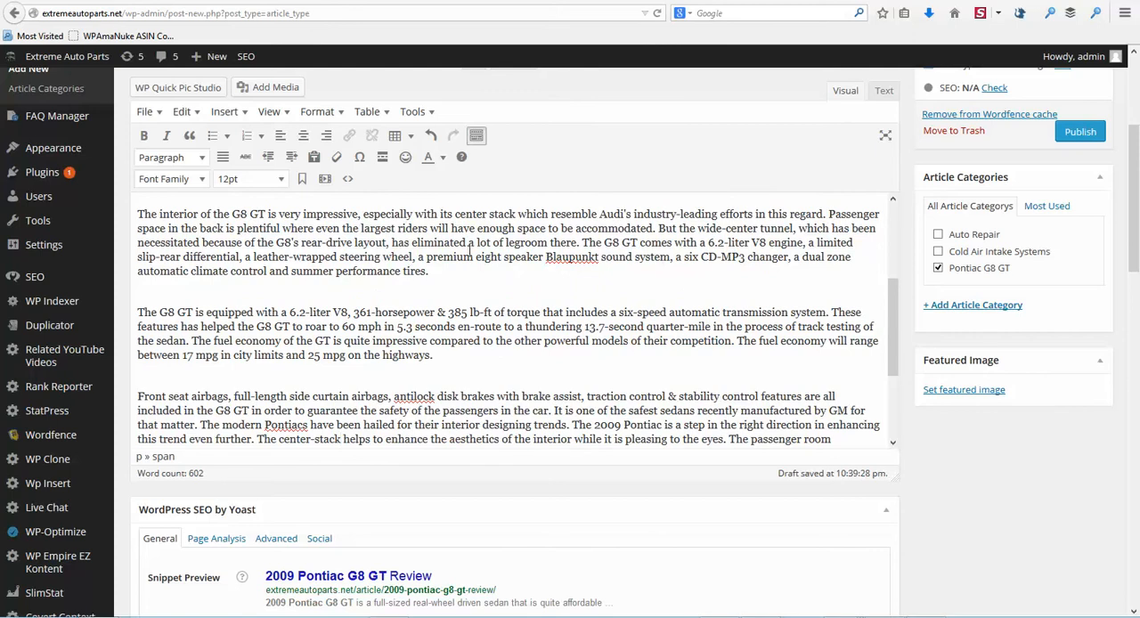
scroll(470, 251, down, 2)
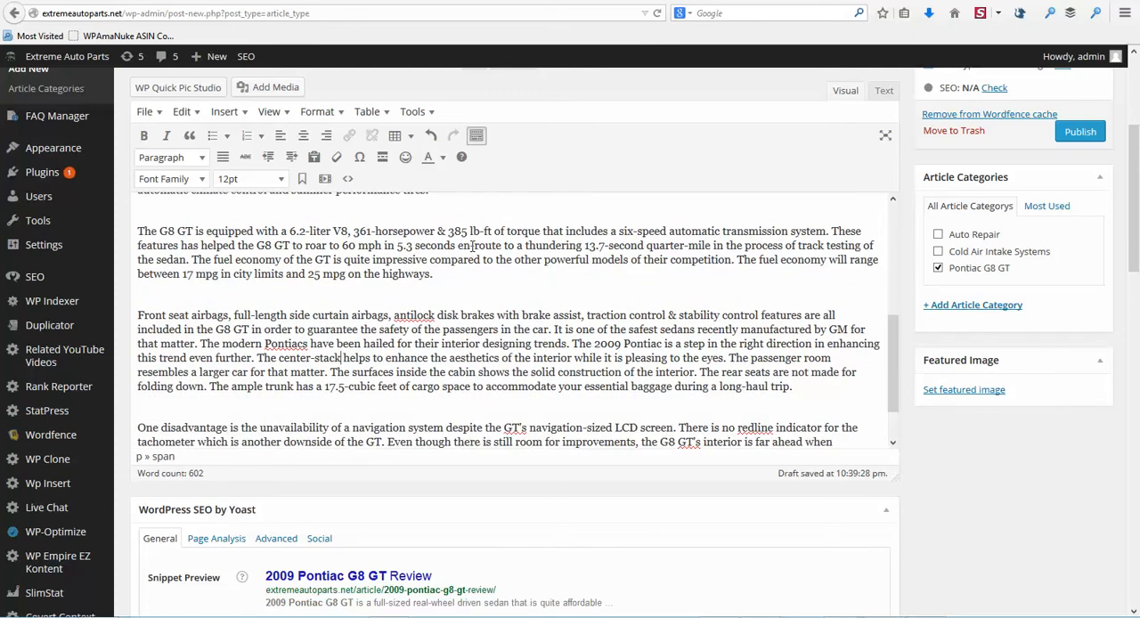
scroll(475, 247, down, 1)
scroll(475, 247, up, 4)
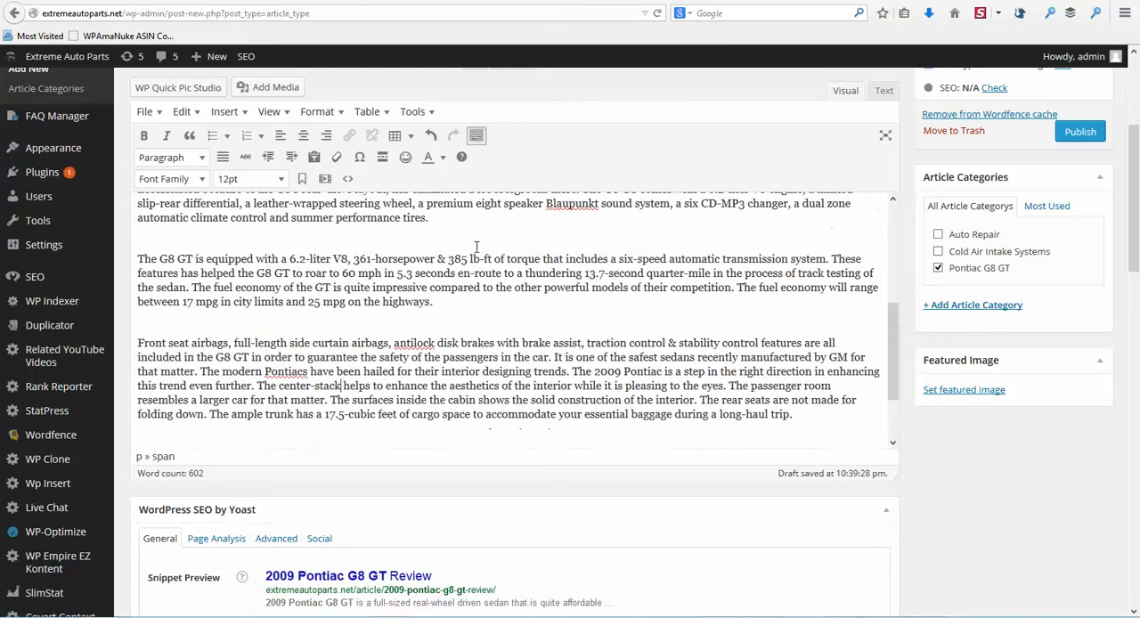
scroll(474, 248, down, 1)
scroll(477, 247, down, 2)
scroll(475, 245, up, 1)
scroll(477, 246, up, 5)
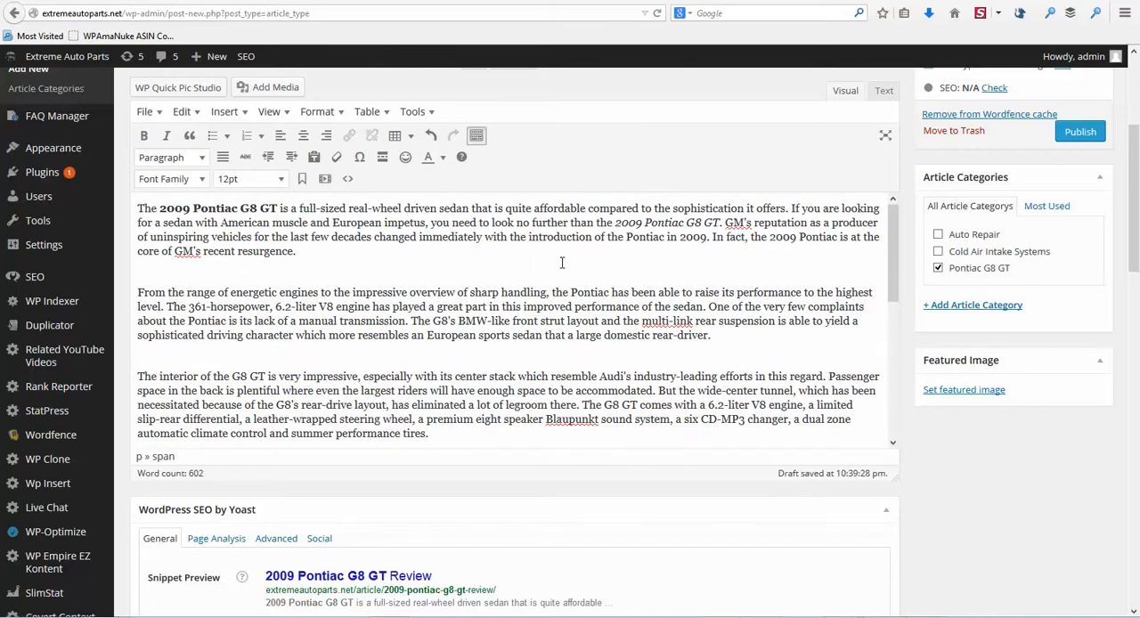
scroll(631, 349, down, 5)
drag(596, 343, 677, 355)
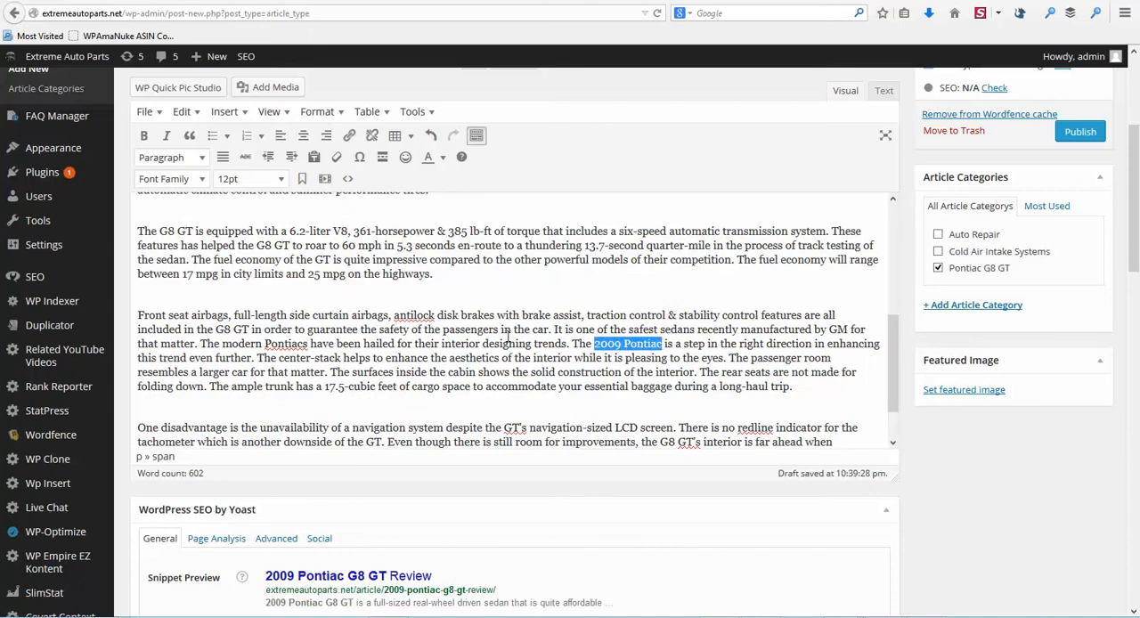
scroll(503, 332, up, 2)
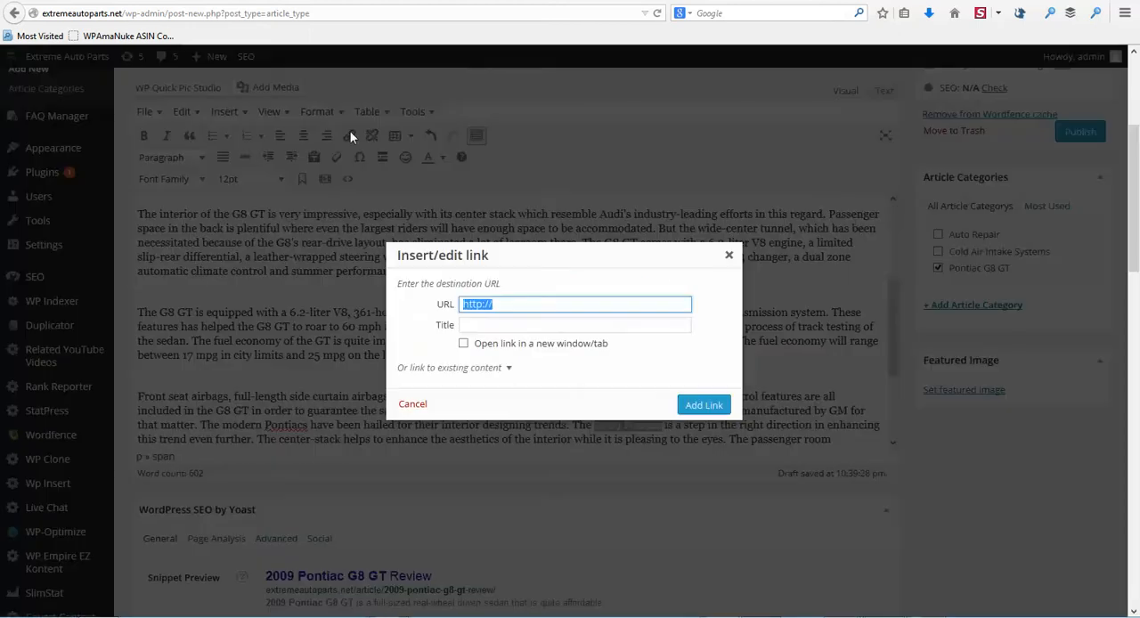
click(349, 135)
click(513, 303)
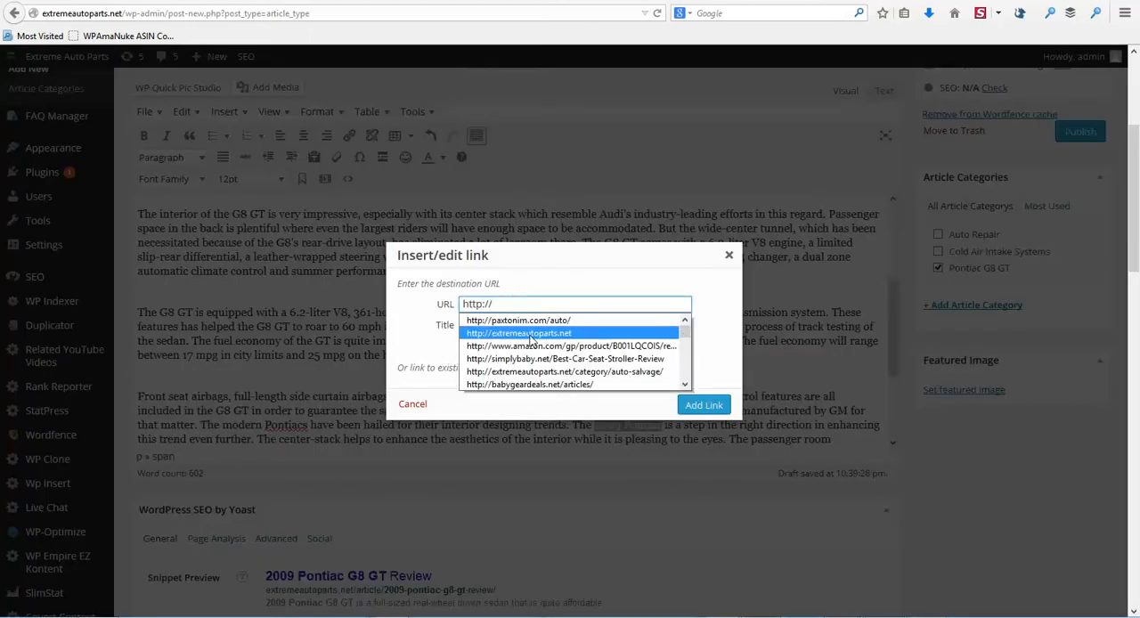
click(531, 335)
click(464, 343)
click(492, 322)
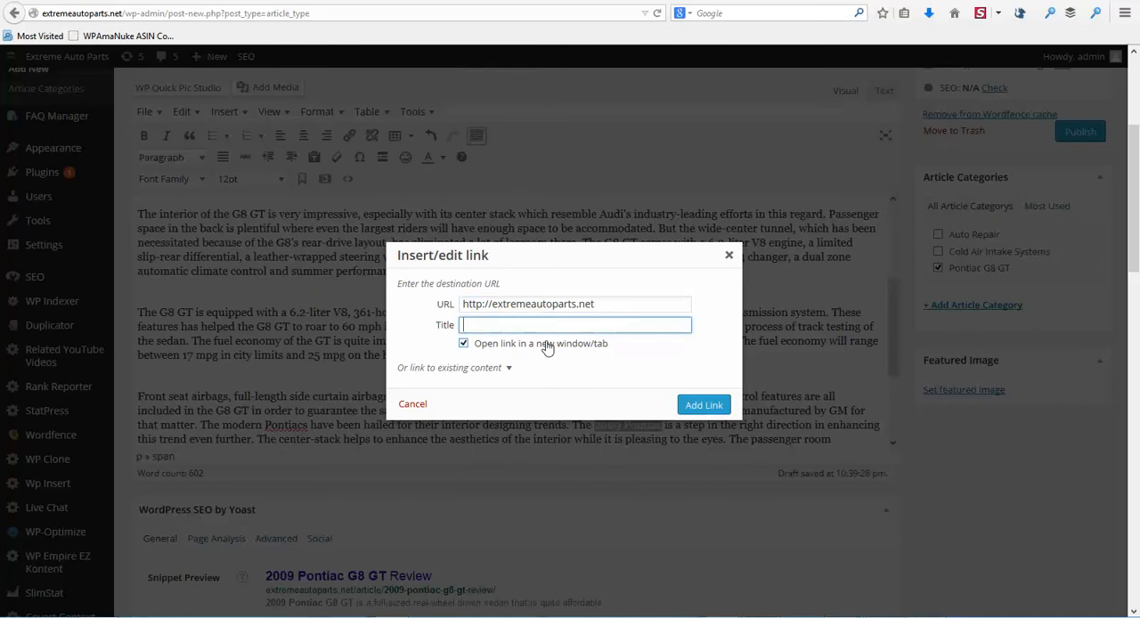
text(2009 pontiac g8 gt)
click(704, 408)
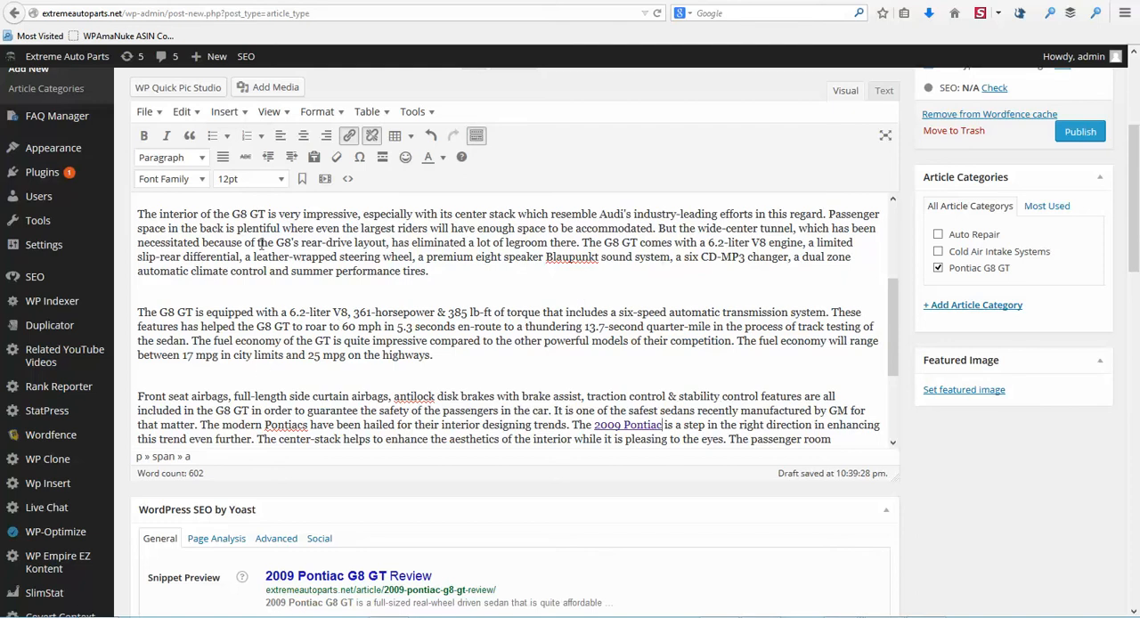
Step: Select "G8 GT" at the start of the third paragraph and copy the Pontiac G8 category's link address from the site's homepage
drag(233, 213, 266, 213)
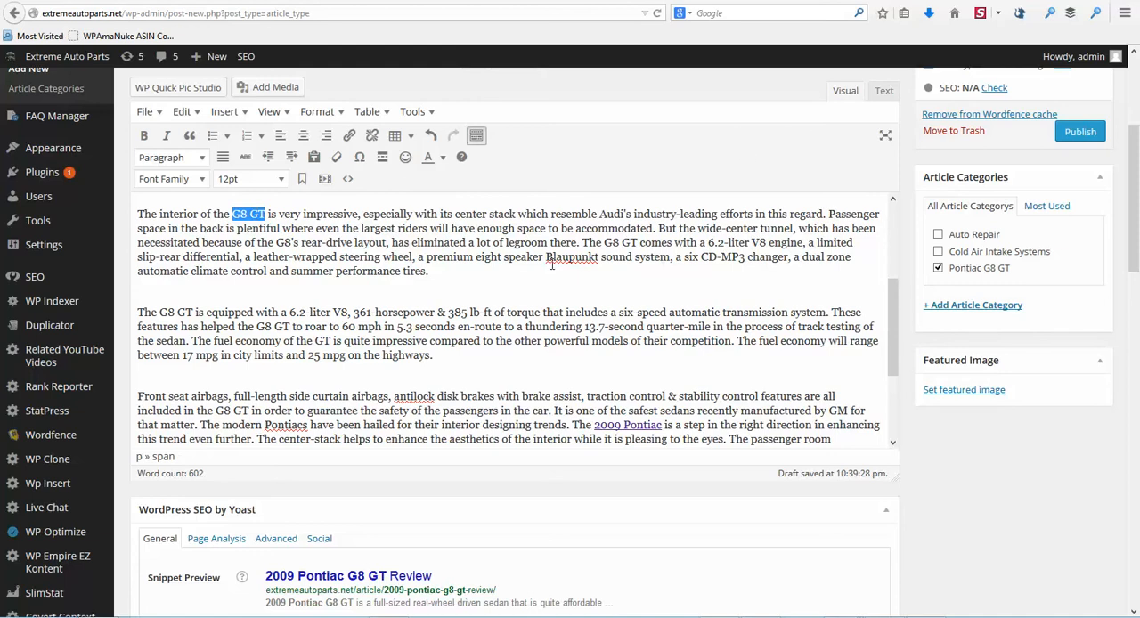
right_click(85, 57)
click(117, 69)
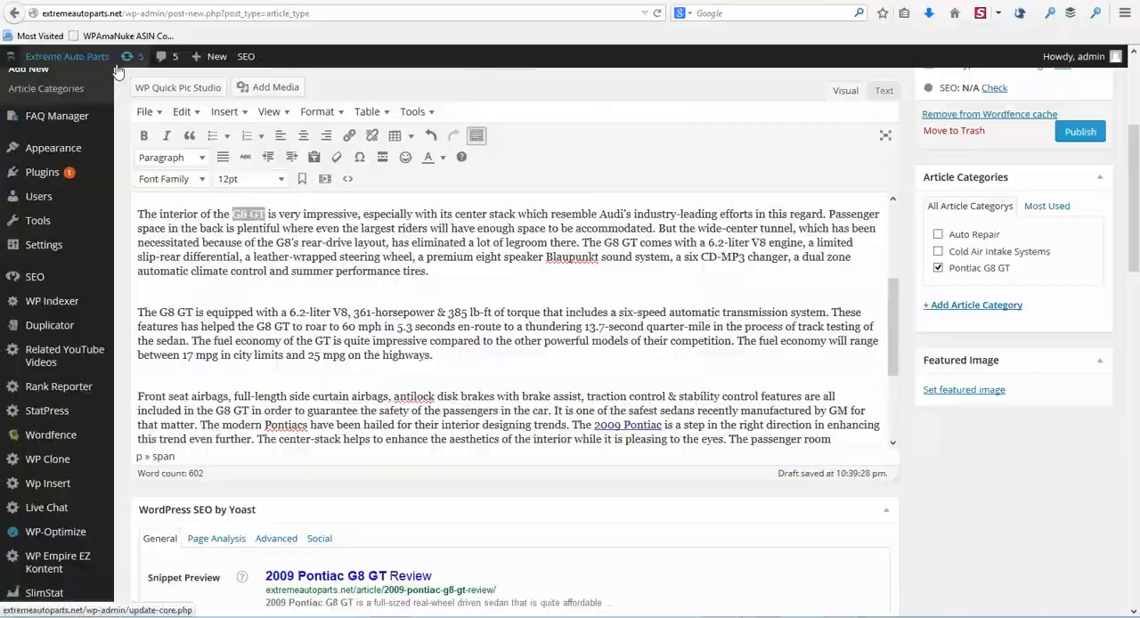
scroll(1024, 257, down, 5)
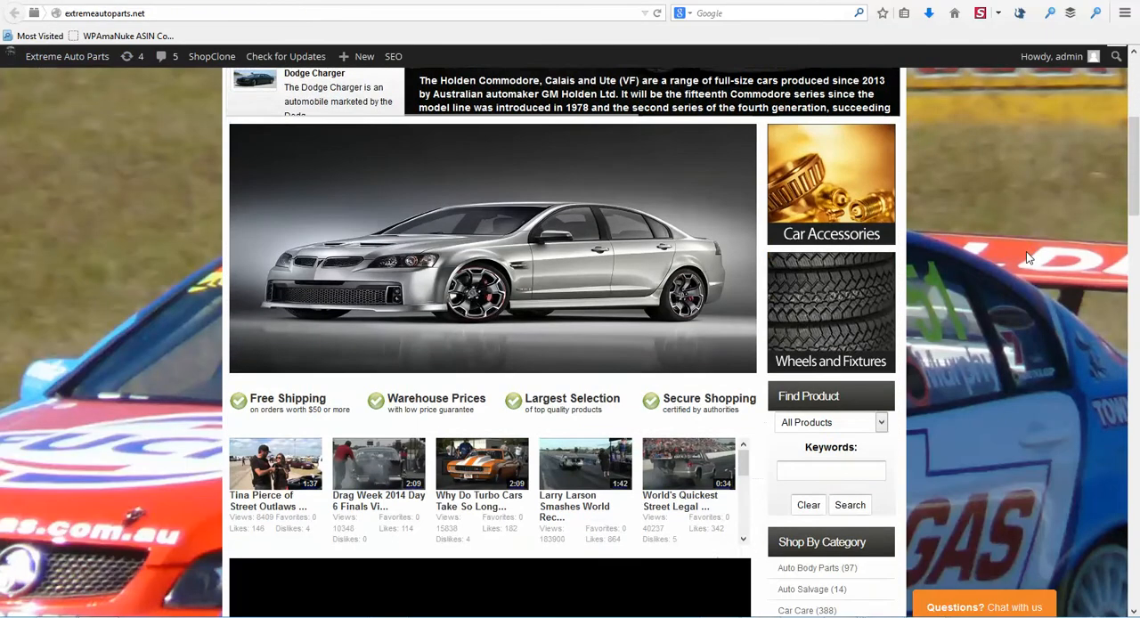
scroll(1029, 258, down, 6)
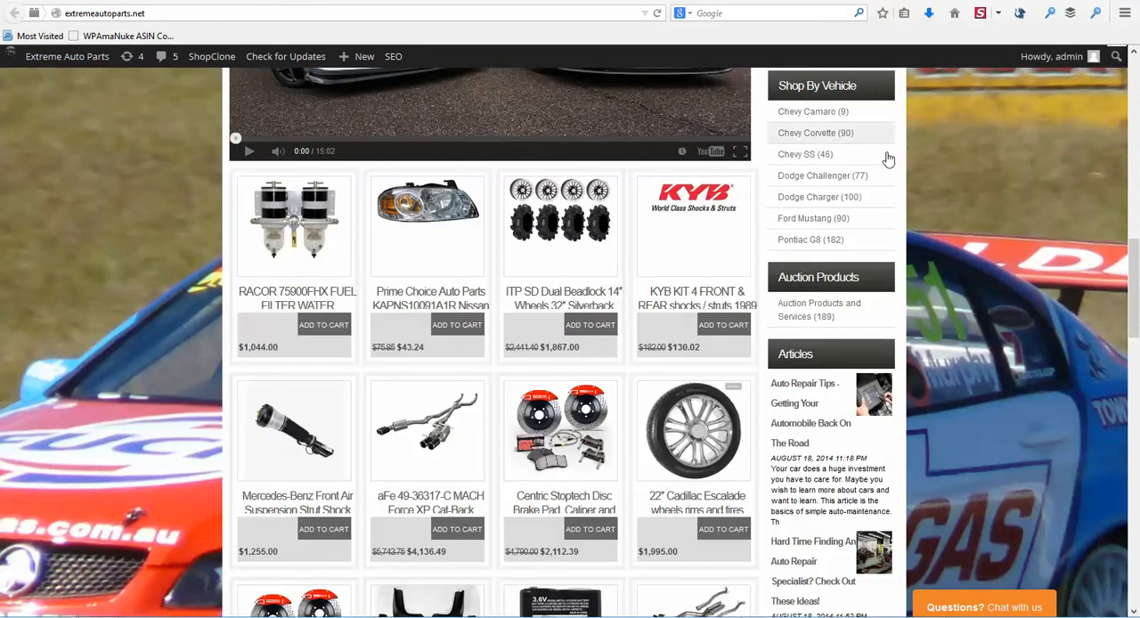
right_click(807, 250)
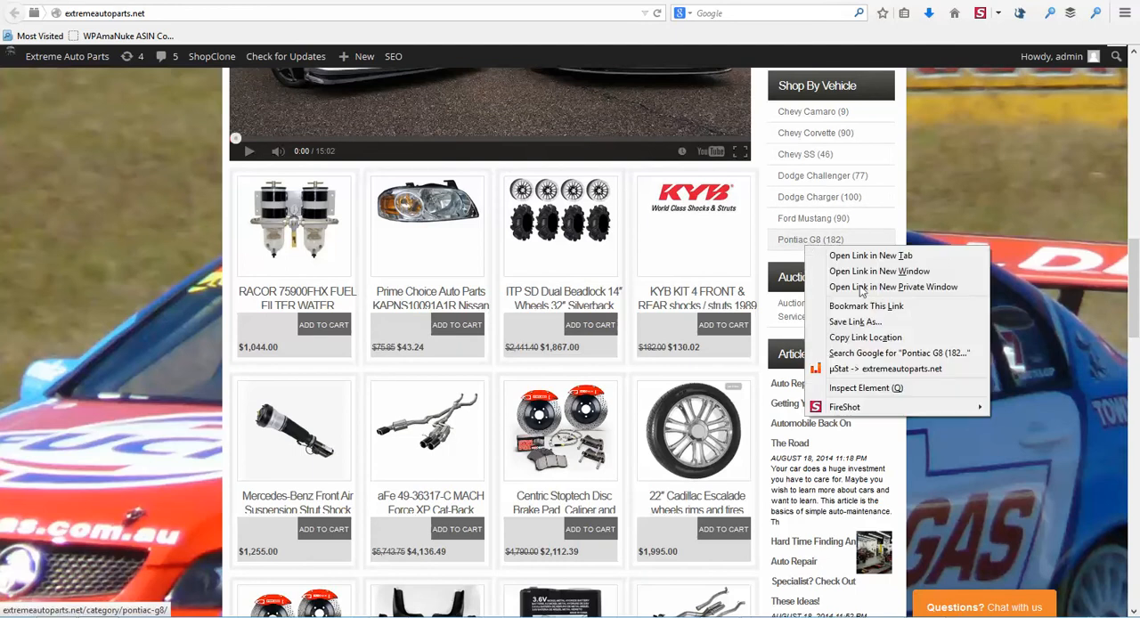
click(875, 339)
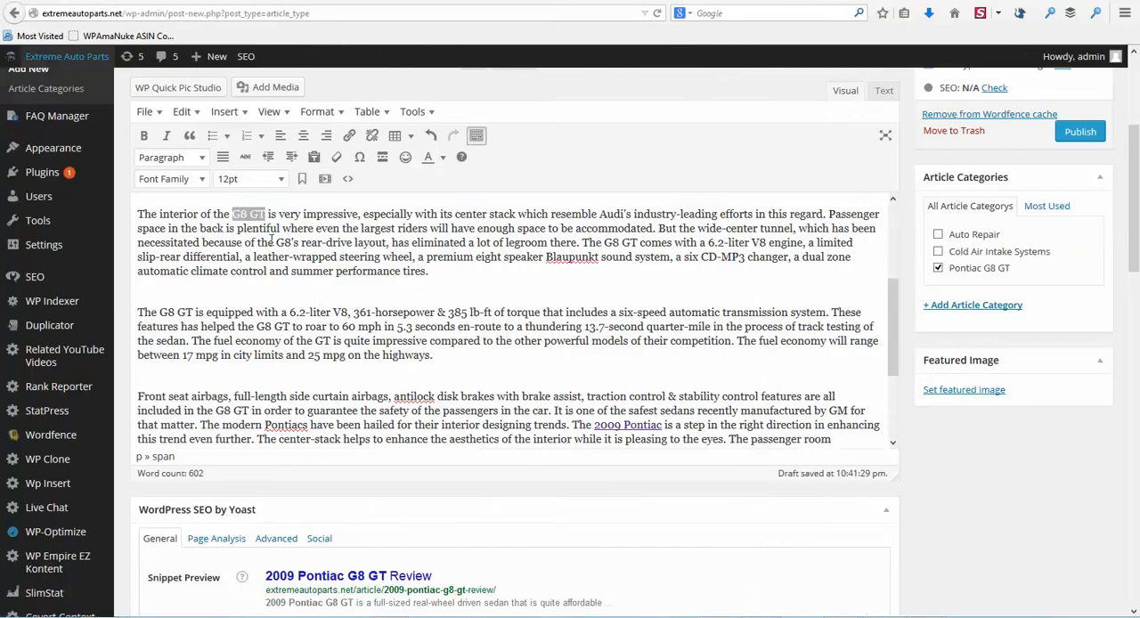
Step: Link the selected "G8 GT" to the copied extremeautoparts.net/category/pontiac-g8/ address, with the title "2009 pontiac g8 gt"
click(350, 136)
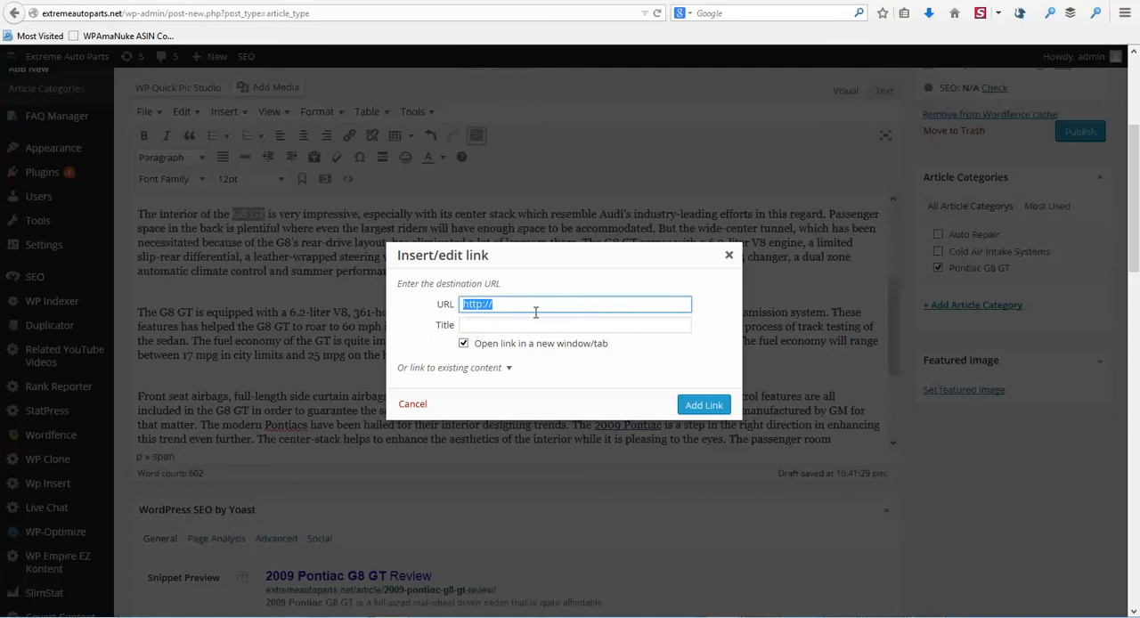
key(ctrl+v)
click(515, 326)
text(G8)
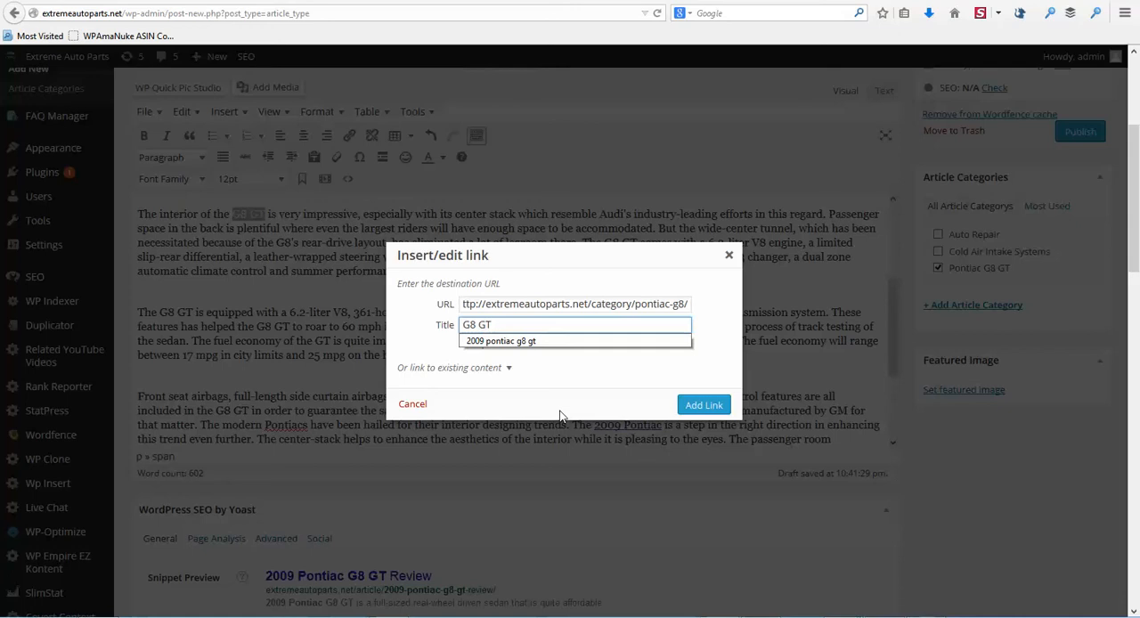
click(517, 343)
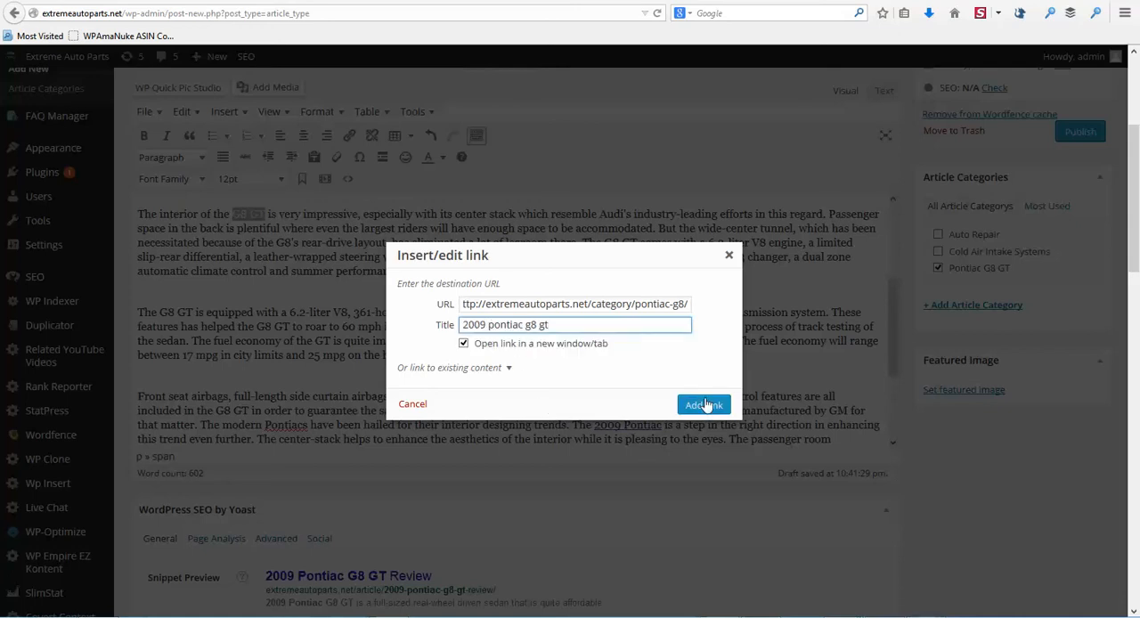
click(703, 405)
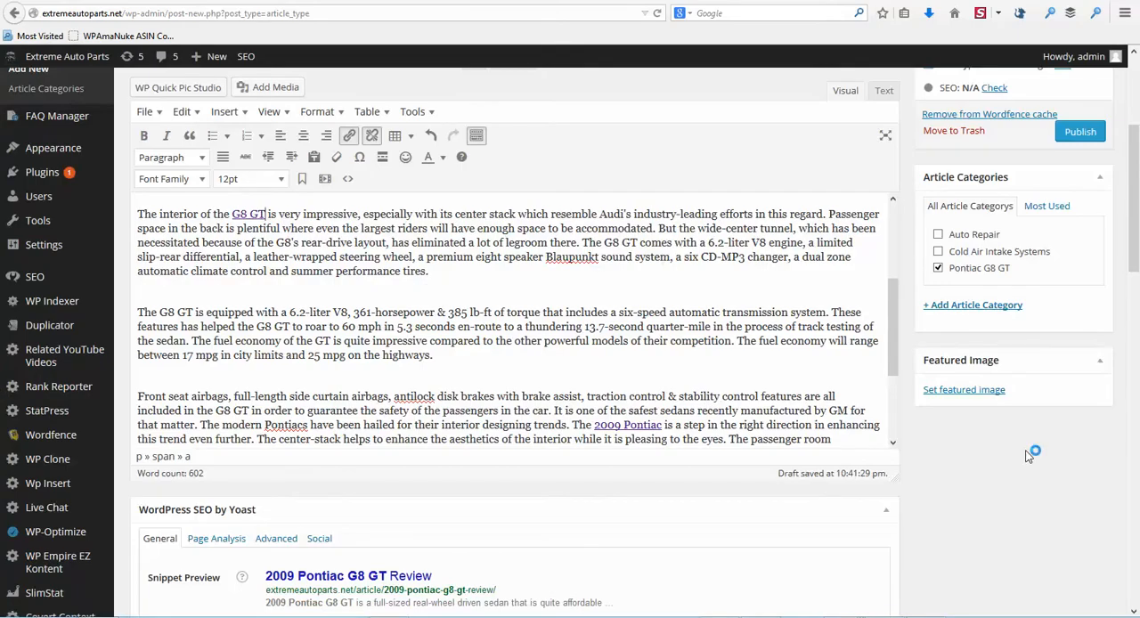
Step: Open the Google image results for "pontiac g8 gt" and filter their usage rights to "Labeled for reuse"
scroll(1031, 461, up, 3)
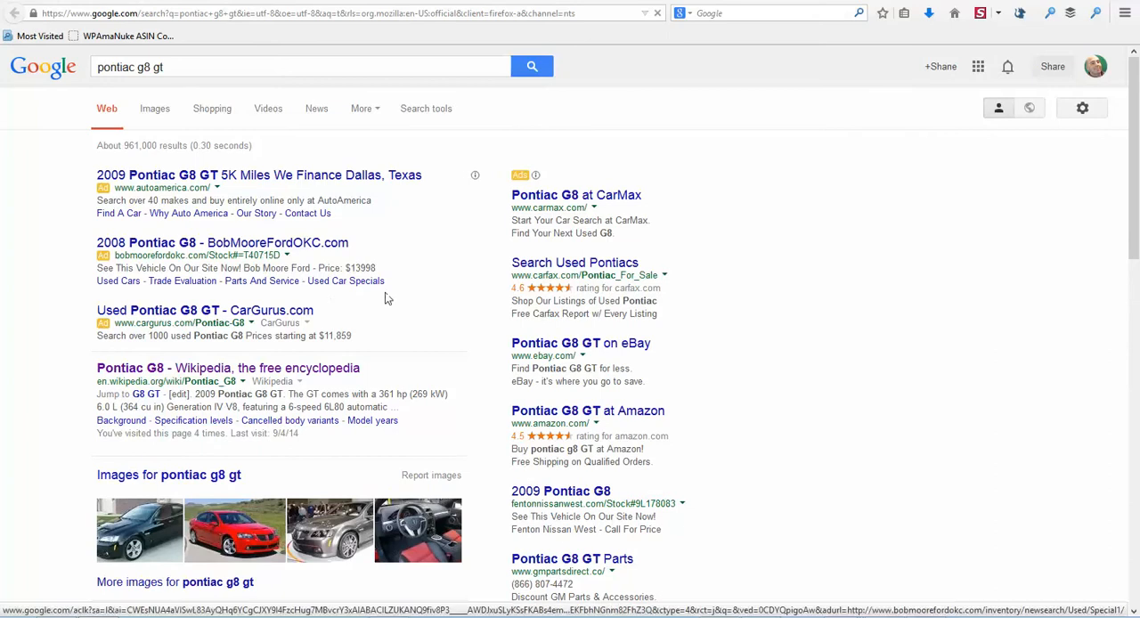
scroll(428, 288, down, 2)
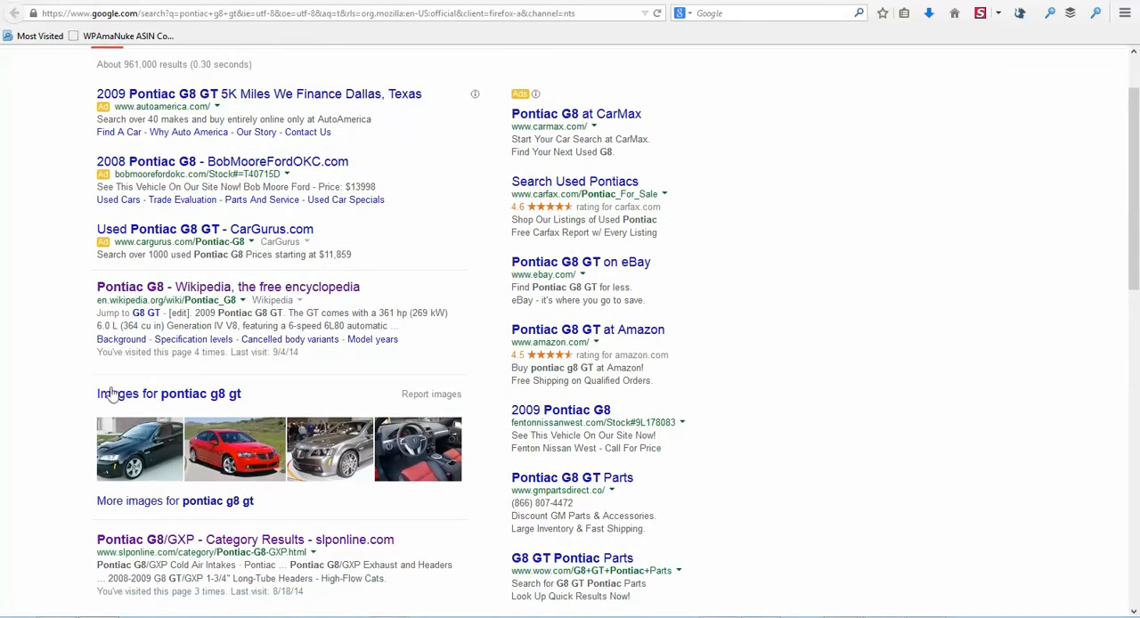
scroll(111, 399, up, 2)
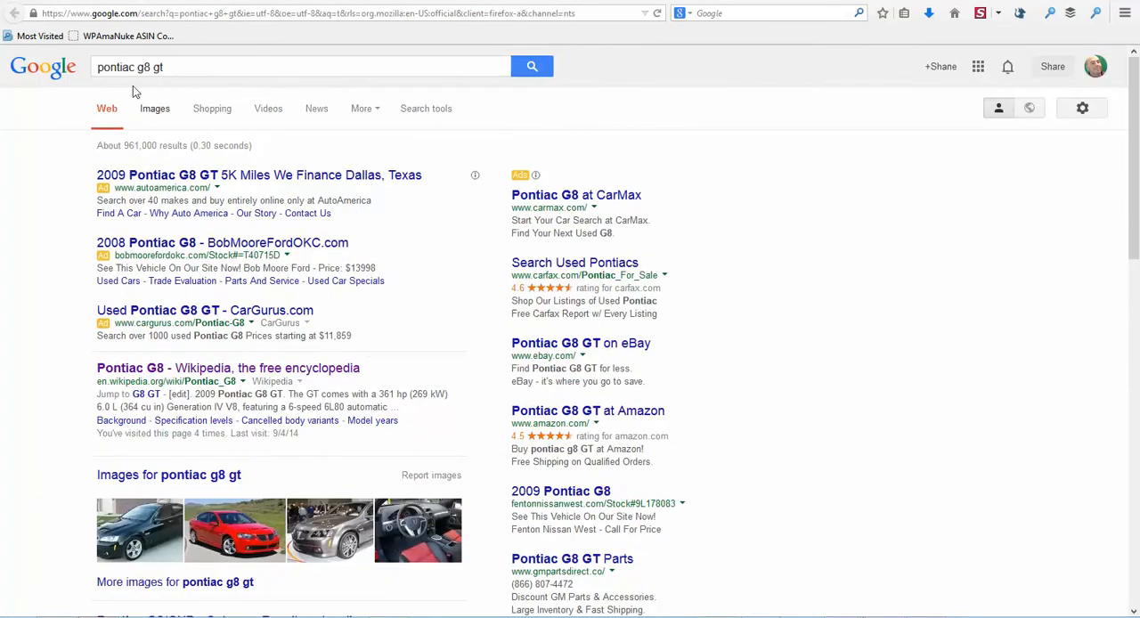
scroll(310, 397, down, 2)
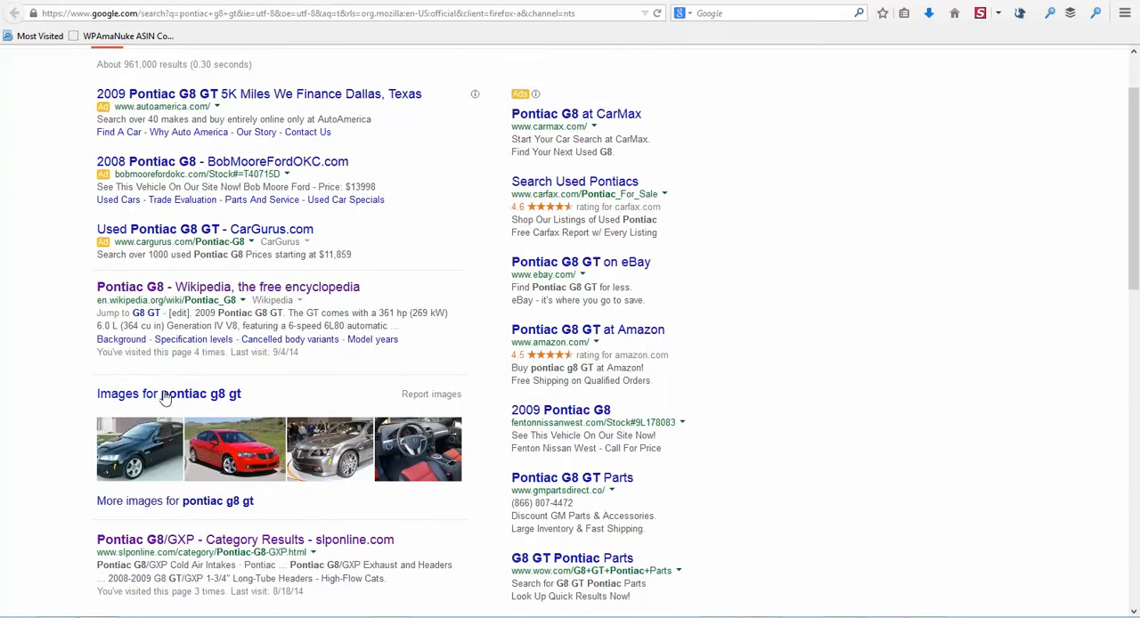
click(162, 398)
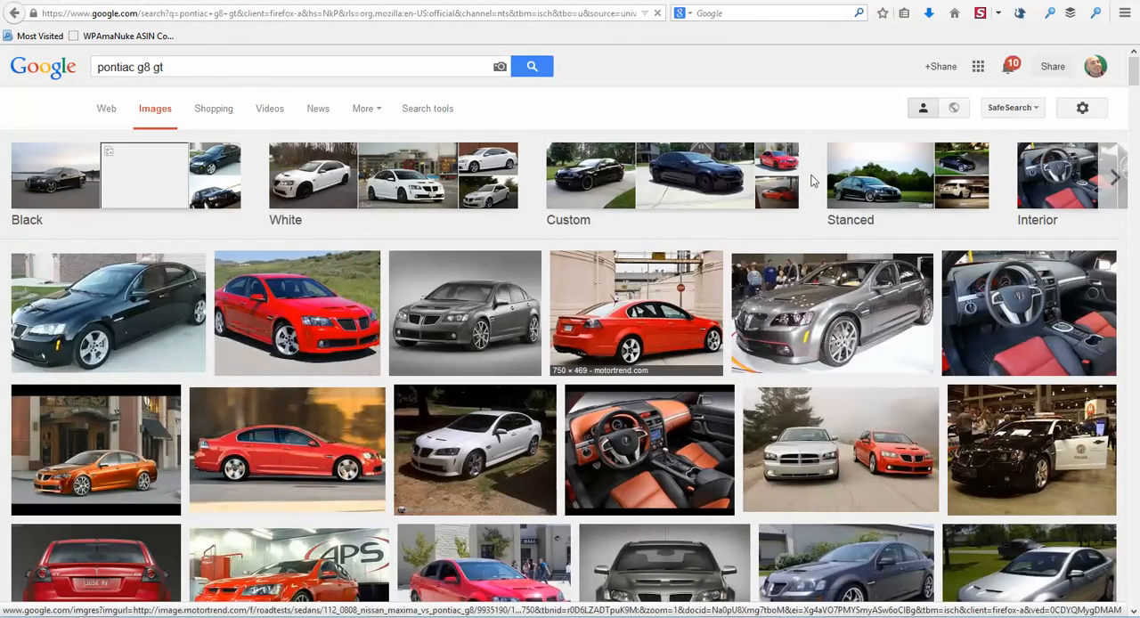
click(433, 111)
click(364, 144)
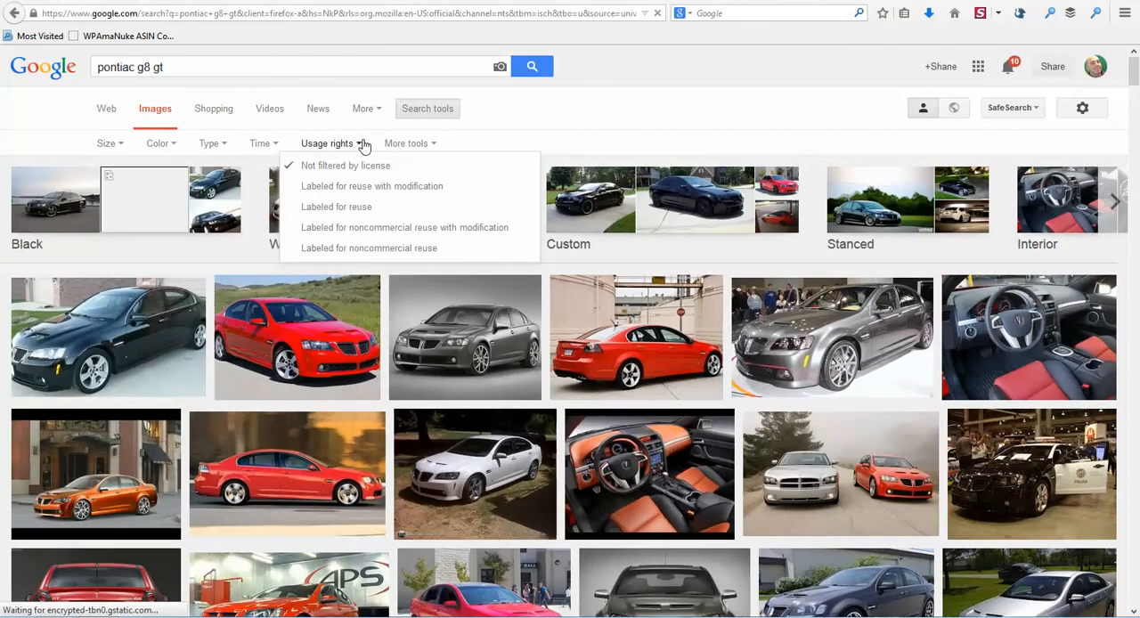
click(344, 210)
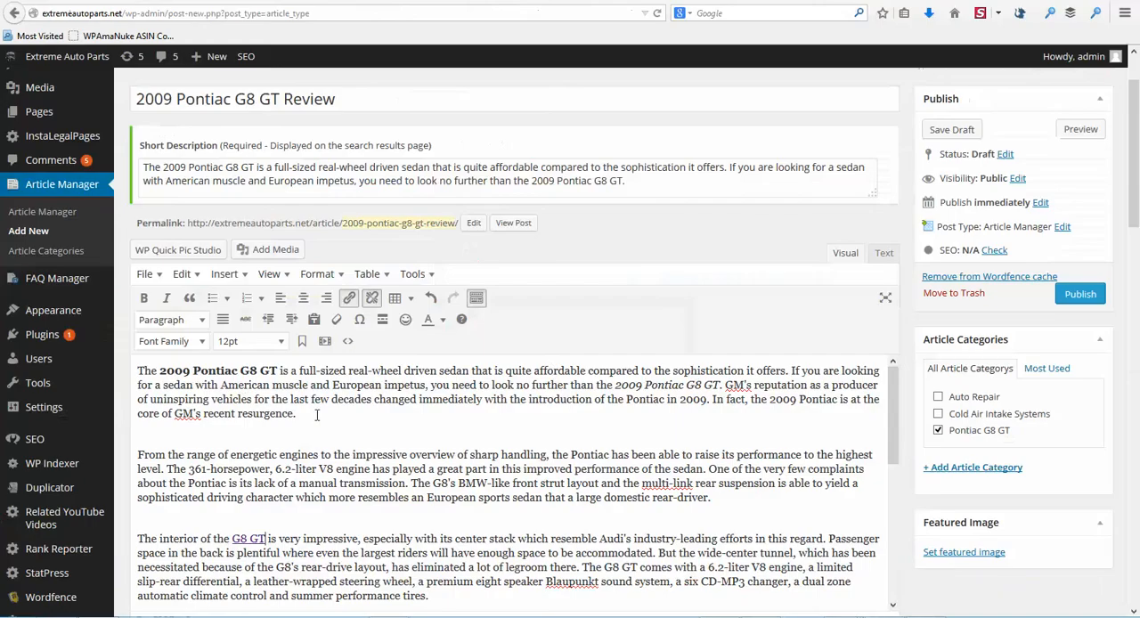
Step: Place the insertion point at the start of the first paragraph and select tA_640.jpg, the red-and-black Pontiac photo, from the media library
click(139, 371)
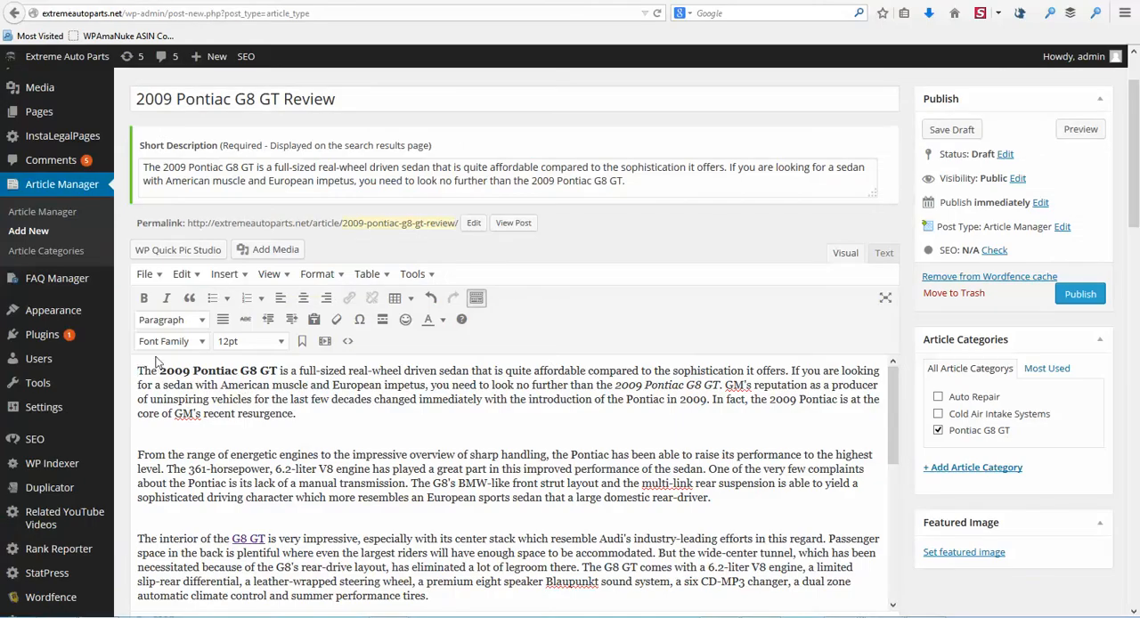
click(258, 253)
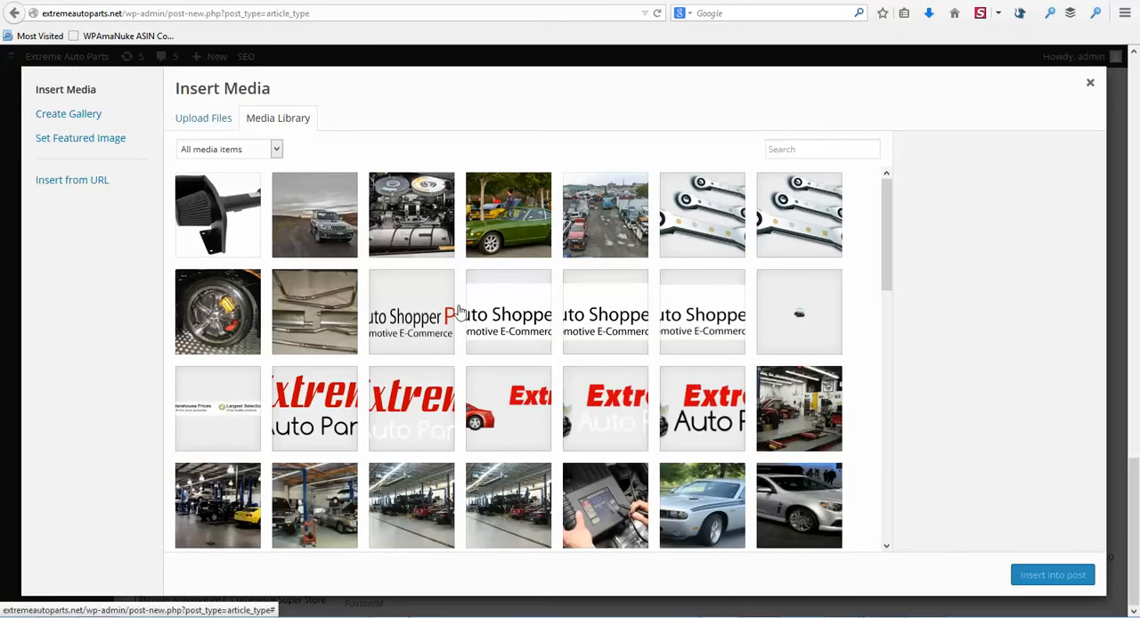
scroll(485, 332, down, 3)
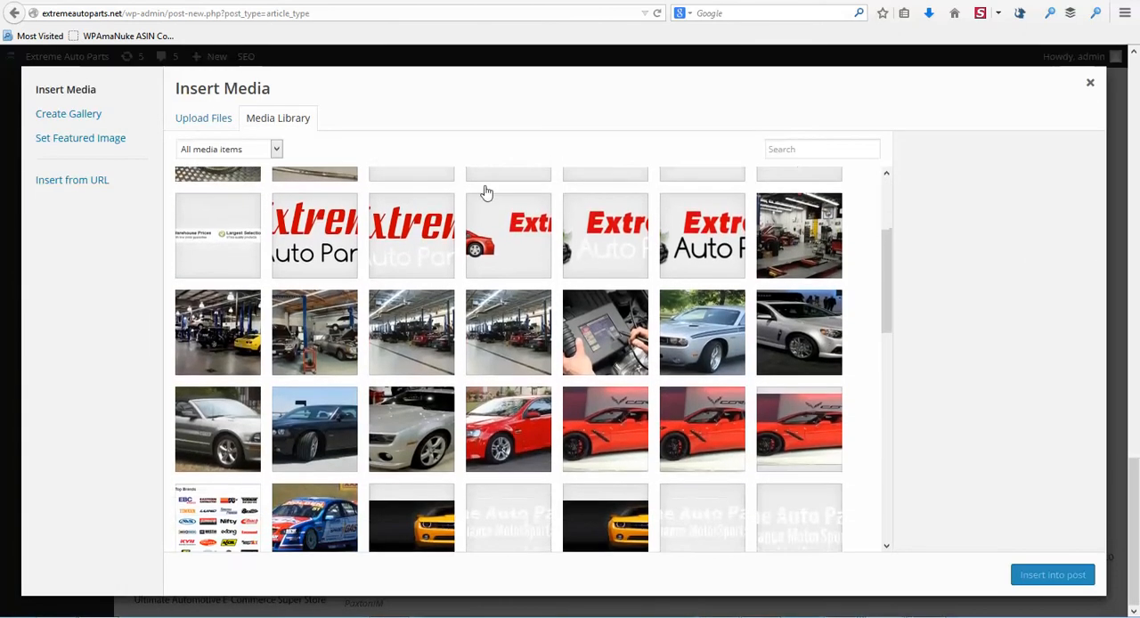
scroll(454, 354, down, 4)
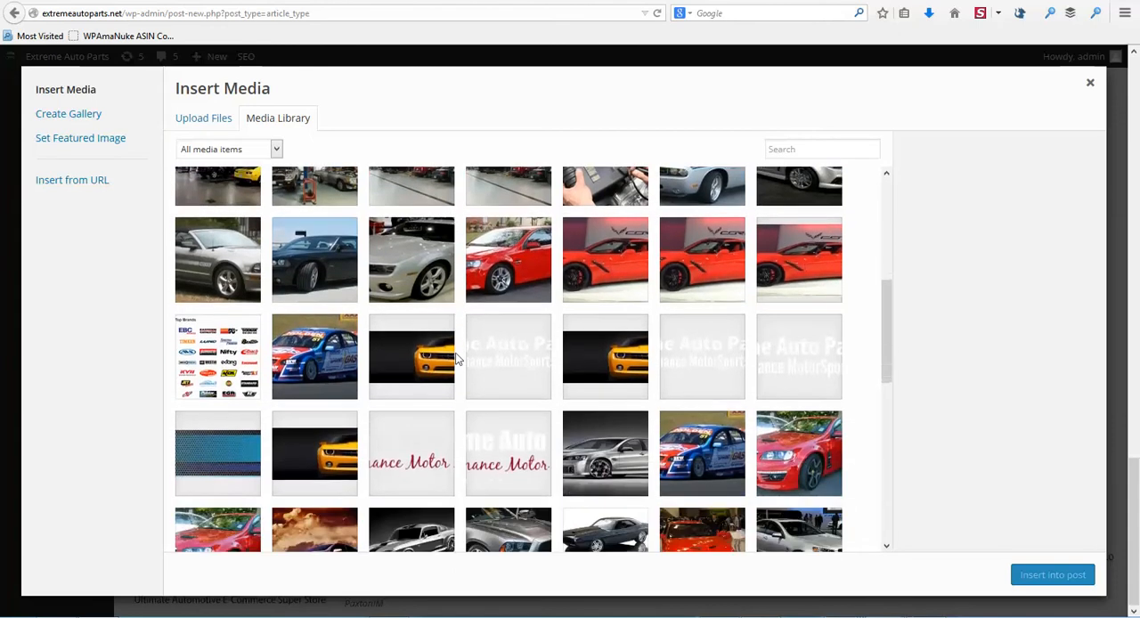
scroll(456, 354, down, 2)
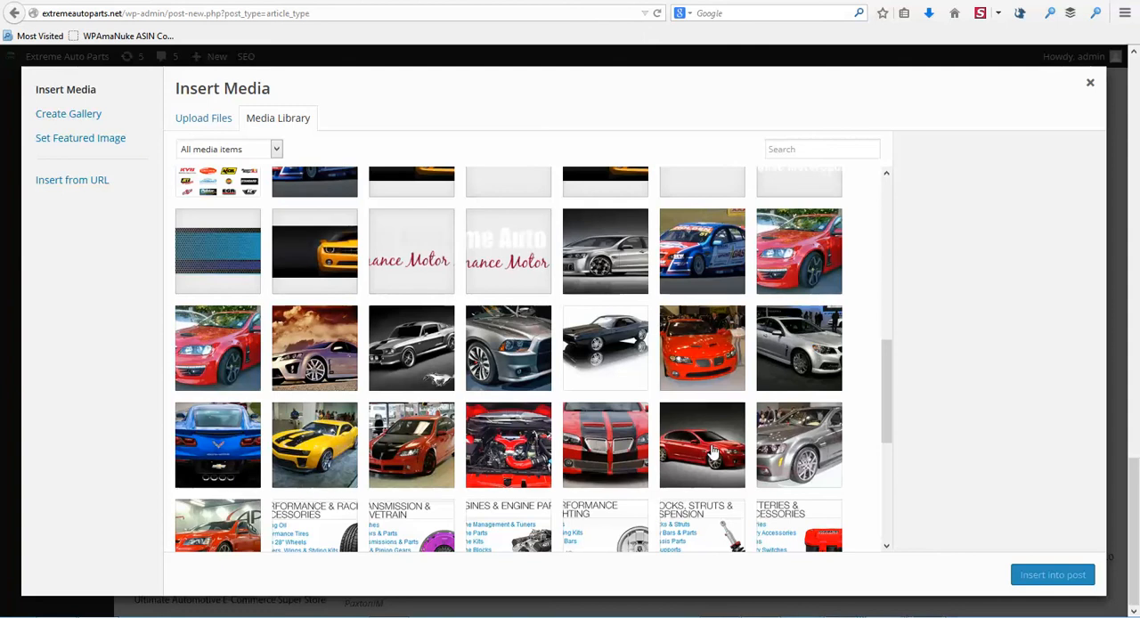
click(436, 442)
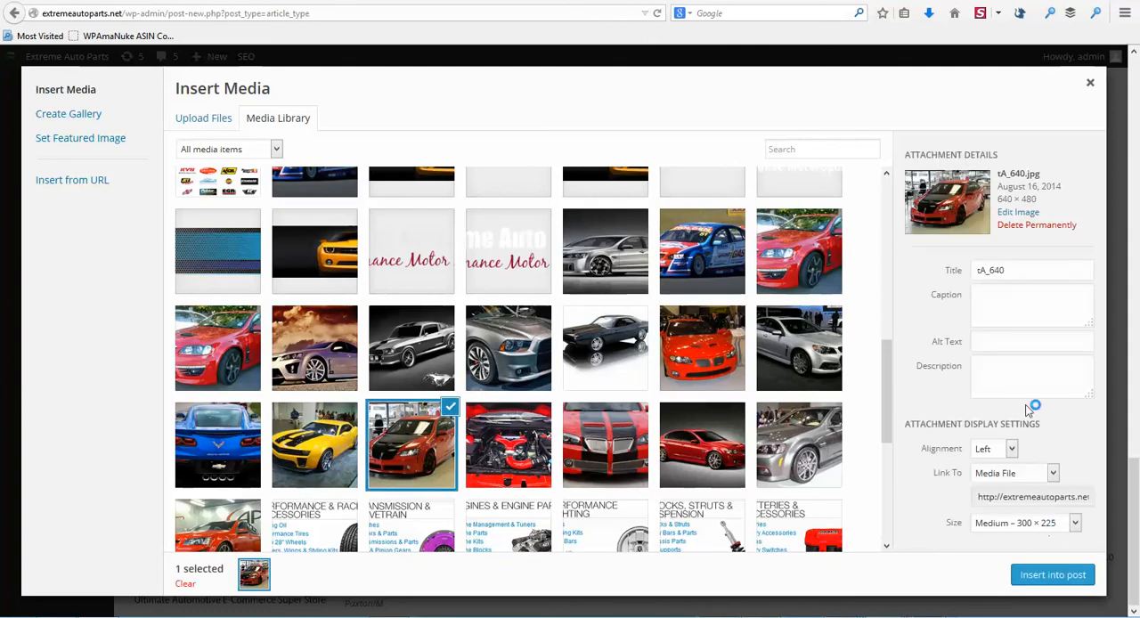
Step: Set the selected image's title and alt text to "2009 pontiac g8 gt" and insert it into the post
click(989, 341)
click(994, 271)
double_click(994, 271)
text(2009 pont)
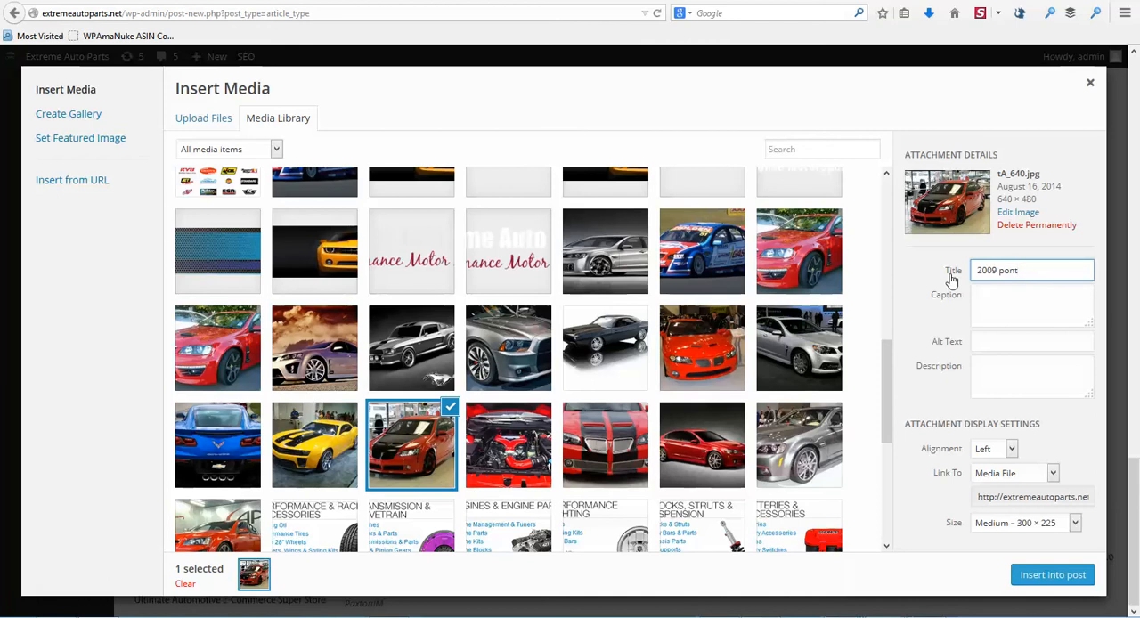
text(iac g8 gt)
drag(979, 269, 1063, 273)
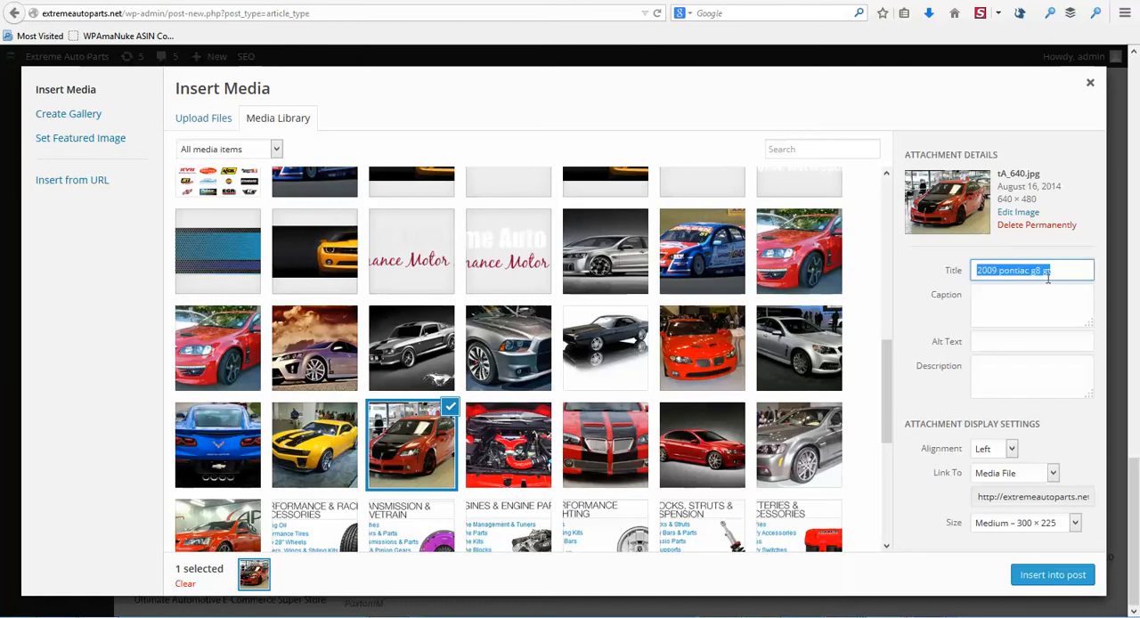
click(1025, 344)
key(ctrl+v)
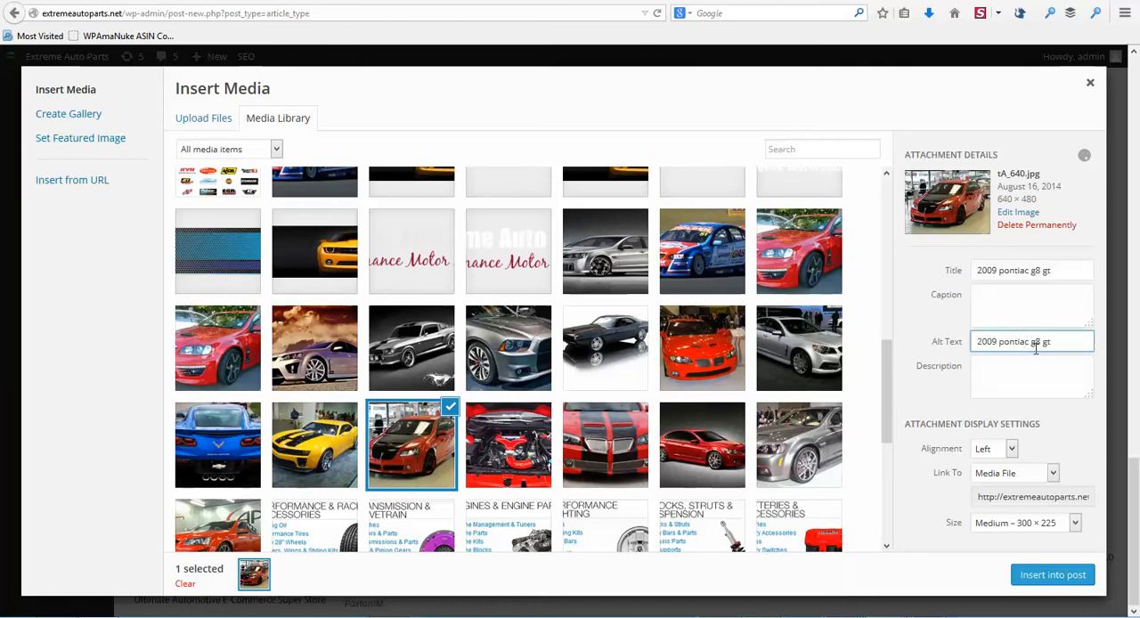
click(1049, 573)
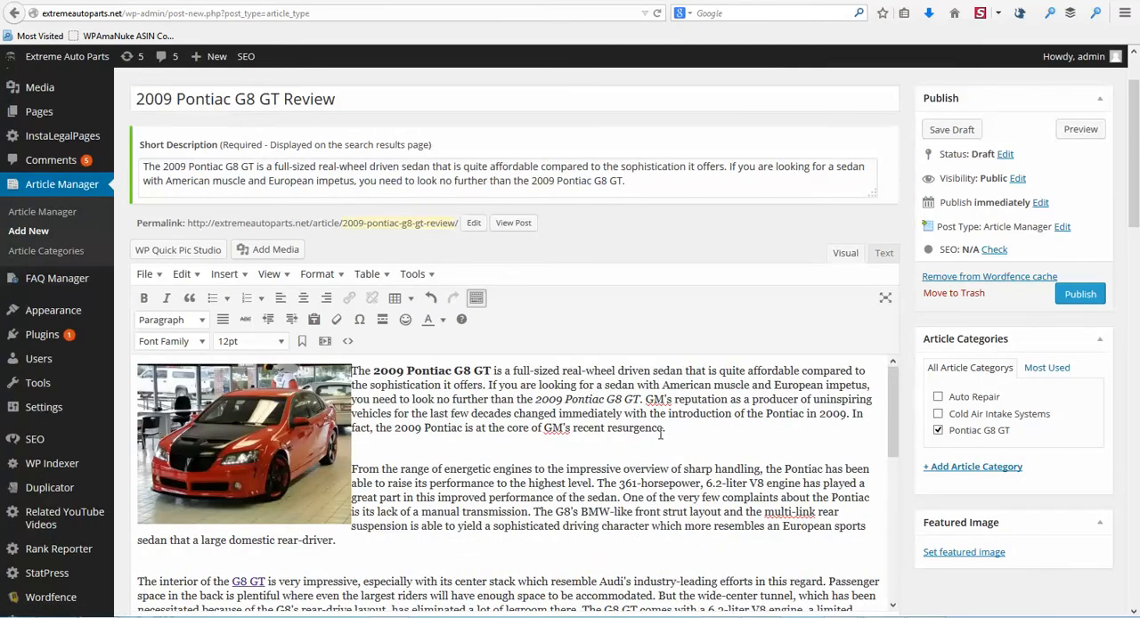
Step: Set the same red-and-black Pontiac photo, tA_640.jpg, as the article's featured image
scroll(661, 434, down, 3)
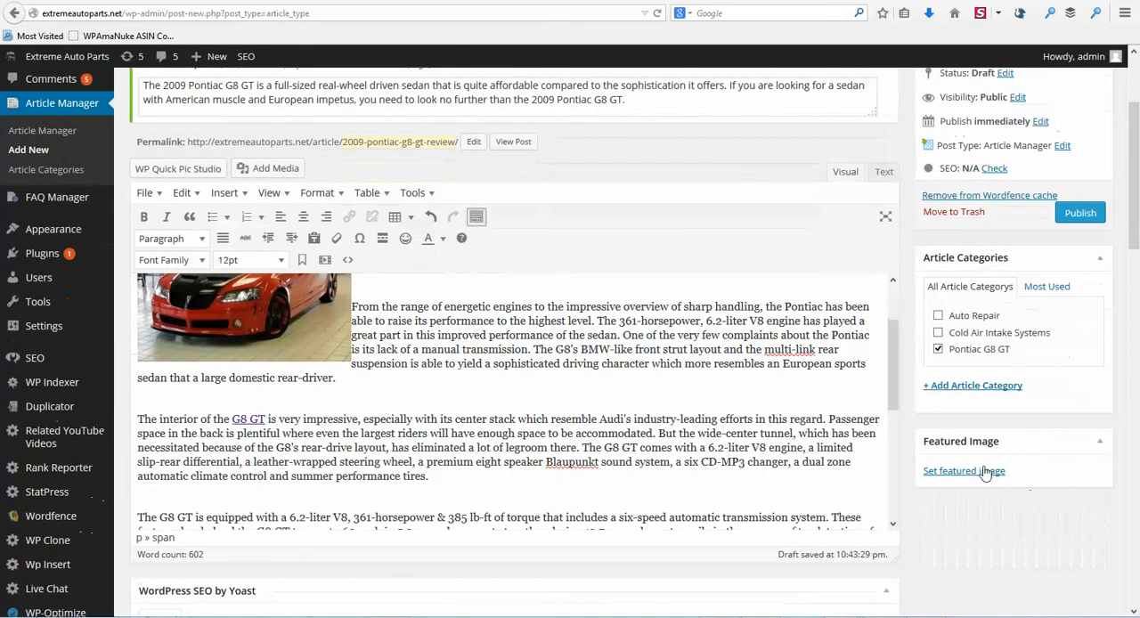
click(958, 470)
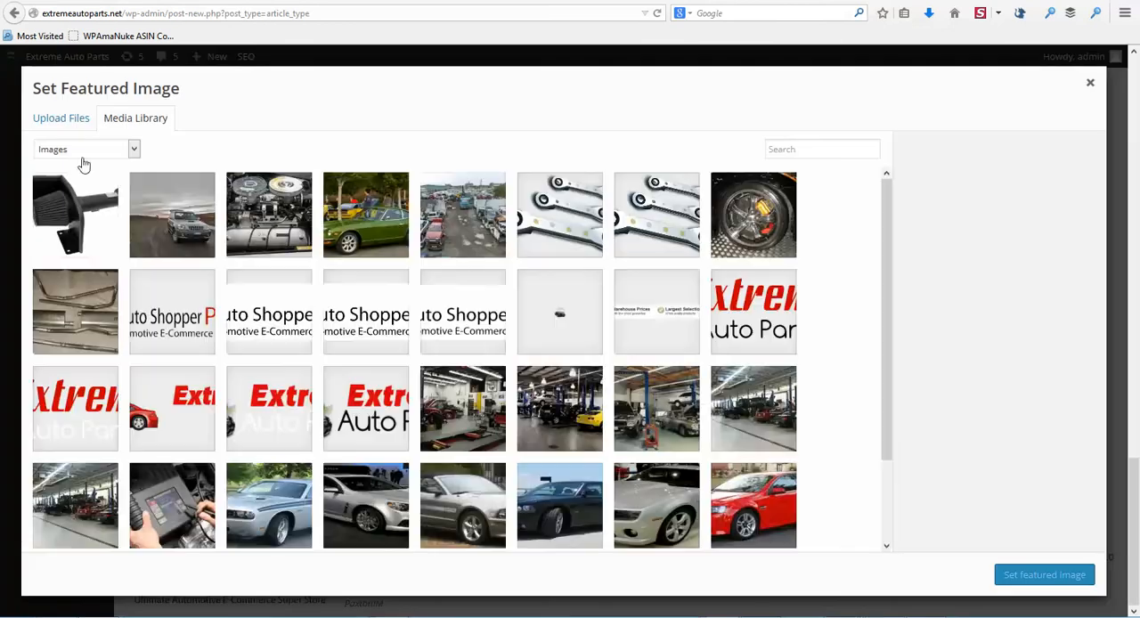
scroll(437, 258, down, 1)
scroll(437, 259, down, 3)
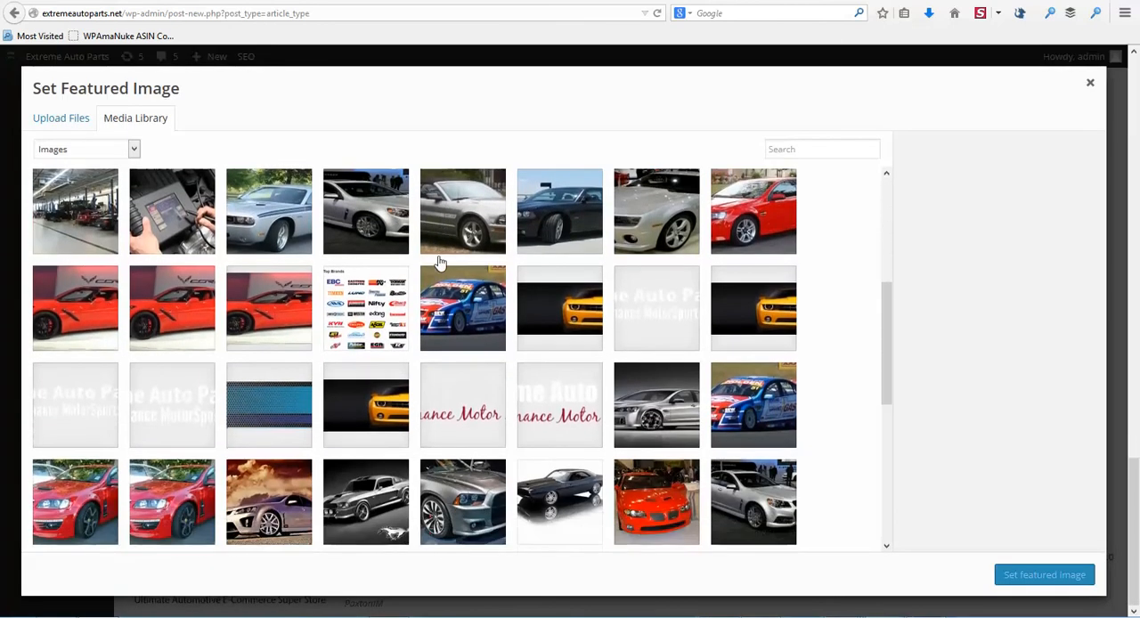
scroll(437, 260, down, 1)
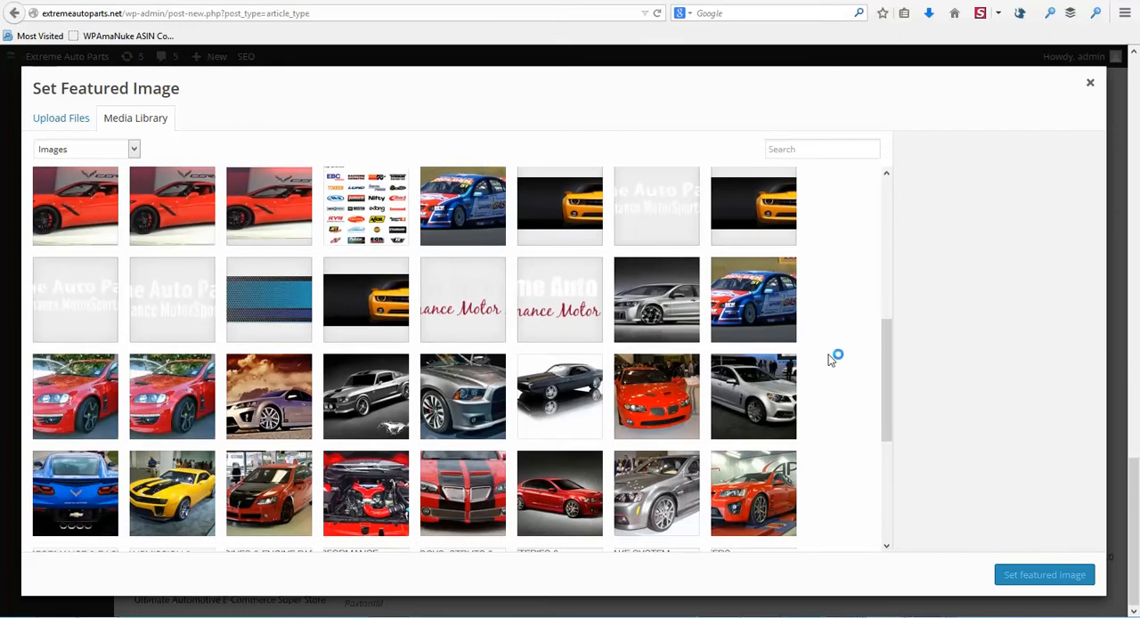
click(269, 493)
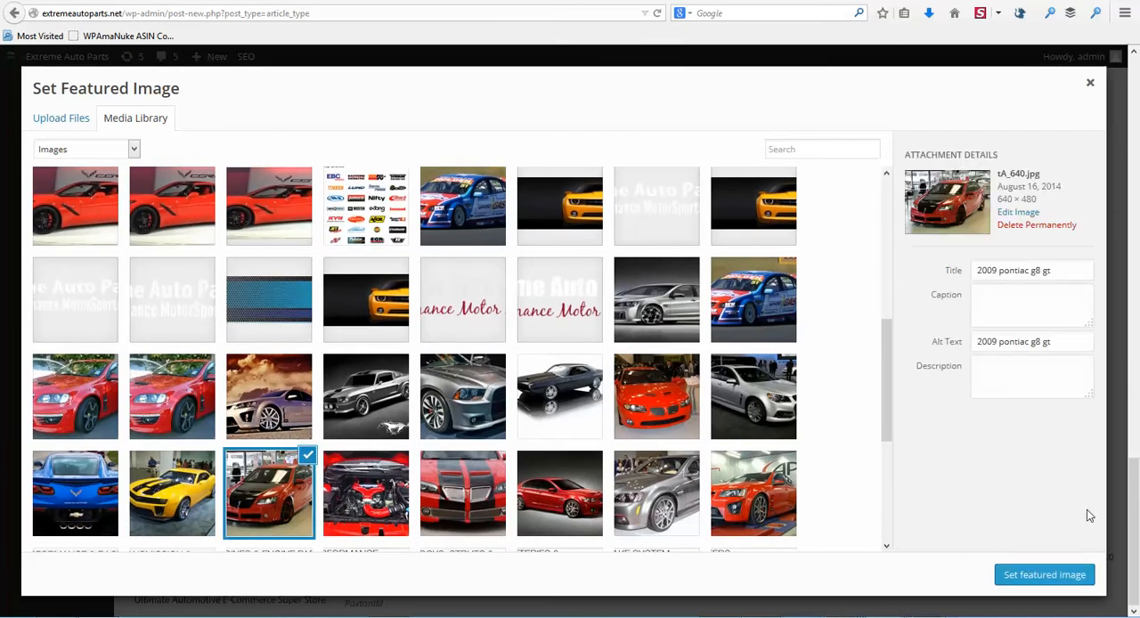
click(1038, 575)
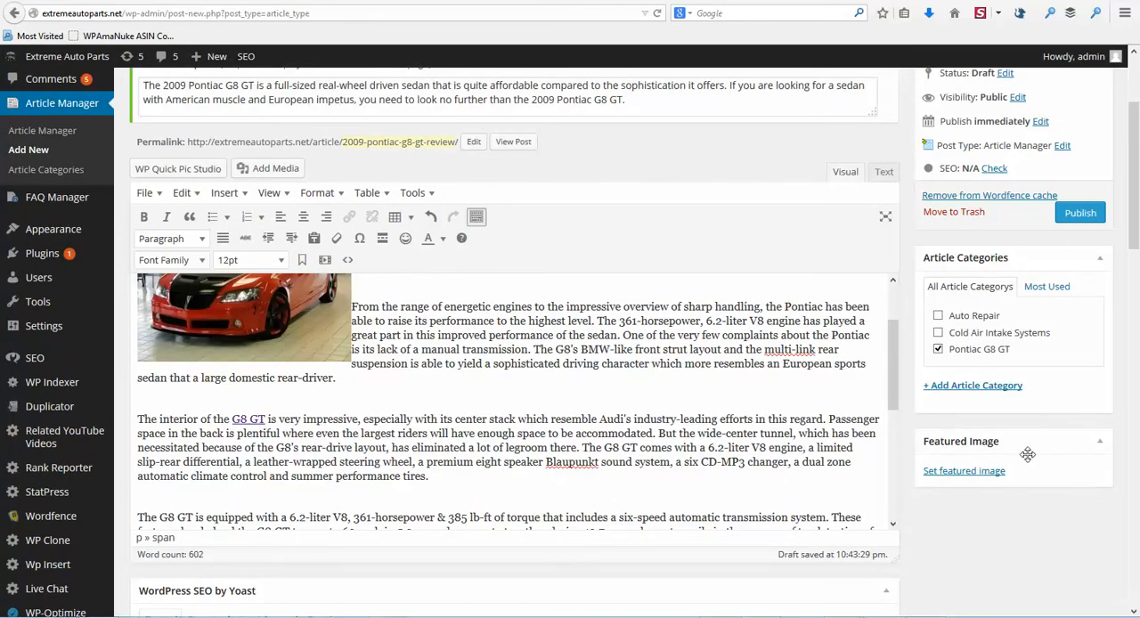
Step: Publish the "2009 Pontiac G8 GT Review" article
scroll(1055, 450, down, 2)
scroll(1018, 338, up, 4)
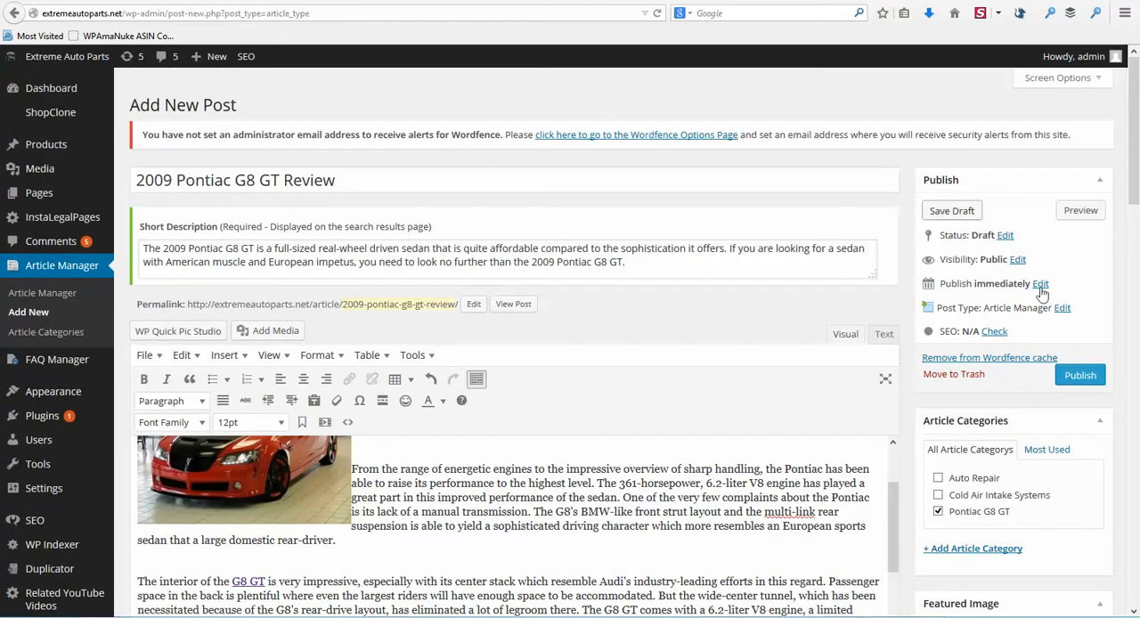
click(1079, 376)
click(1080, 376)
Step: Review the published article's Yoast SEO snippet and focus keyword checks, and its page analysis
scroll(960, 205, down, 10)
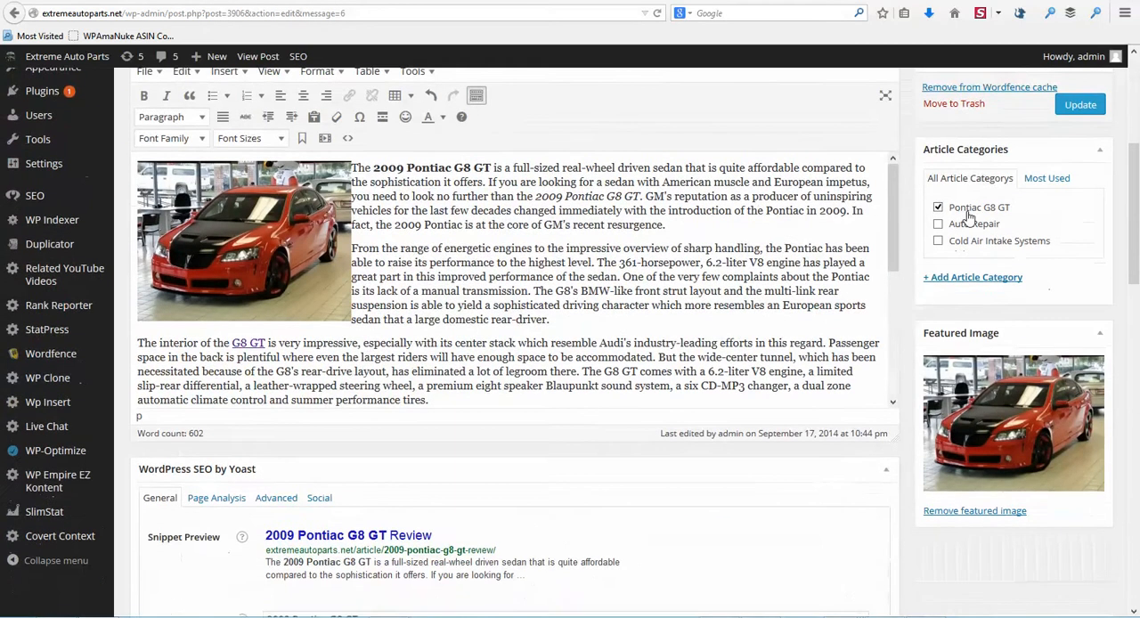
scroll(968, 220, down, 1)
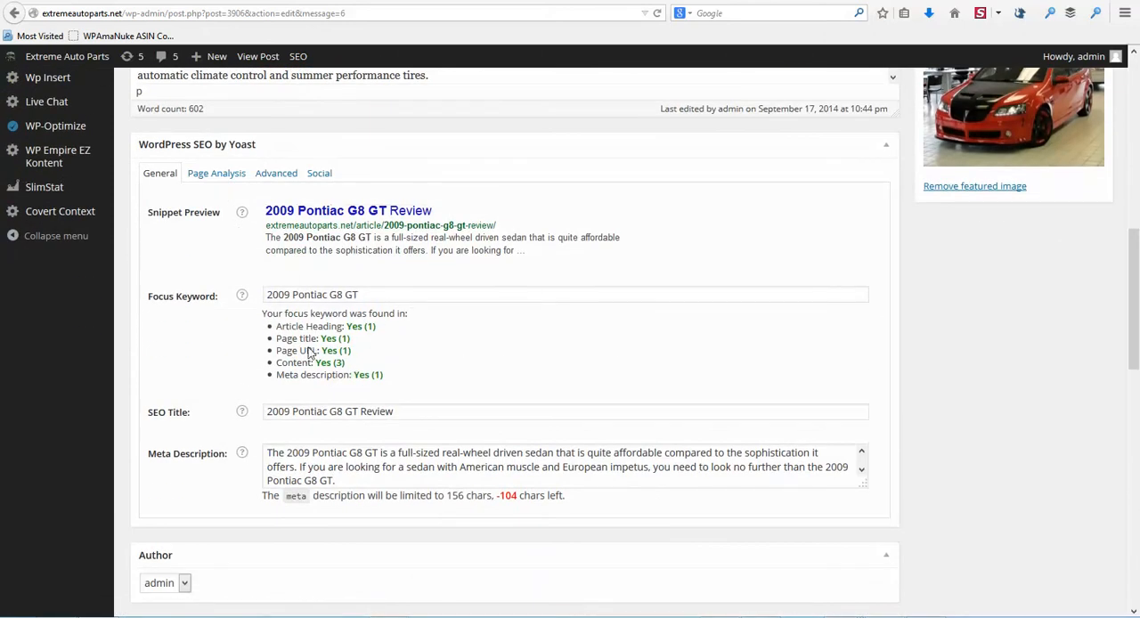
click(215, 173)
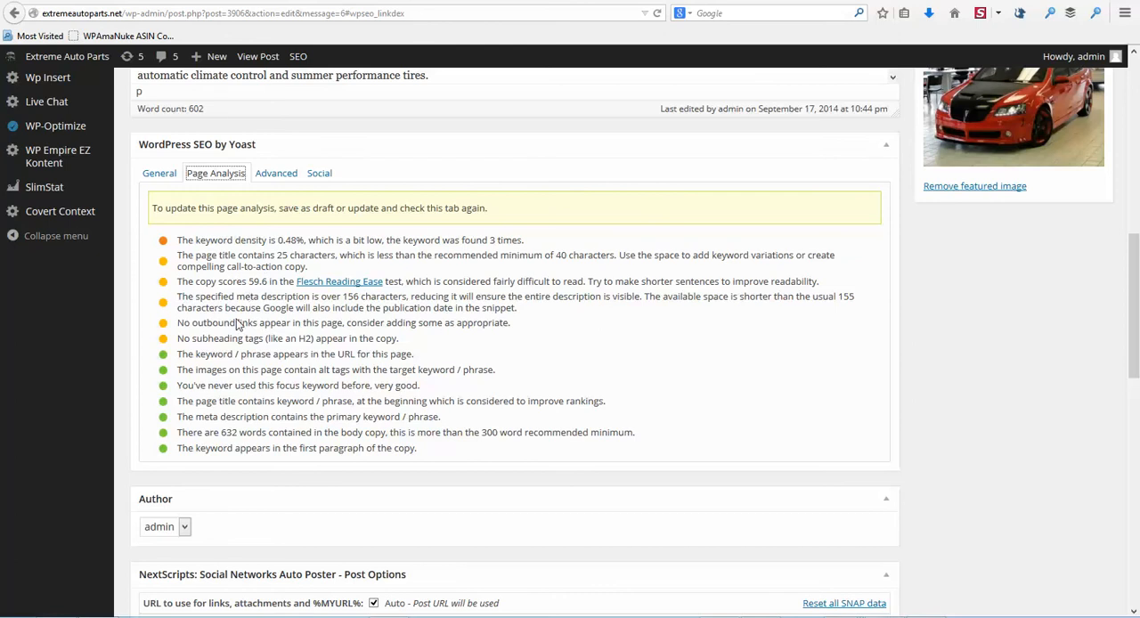
click(160, 173)
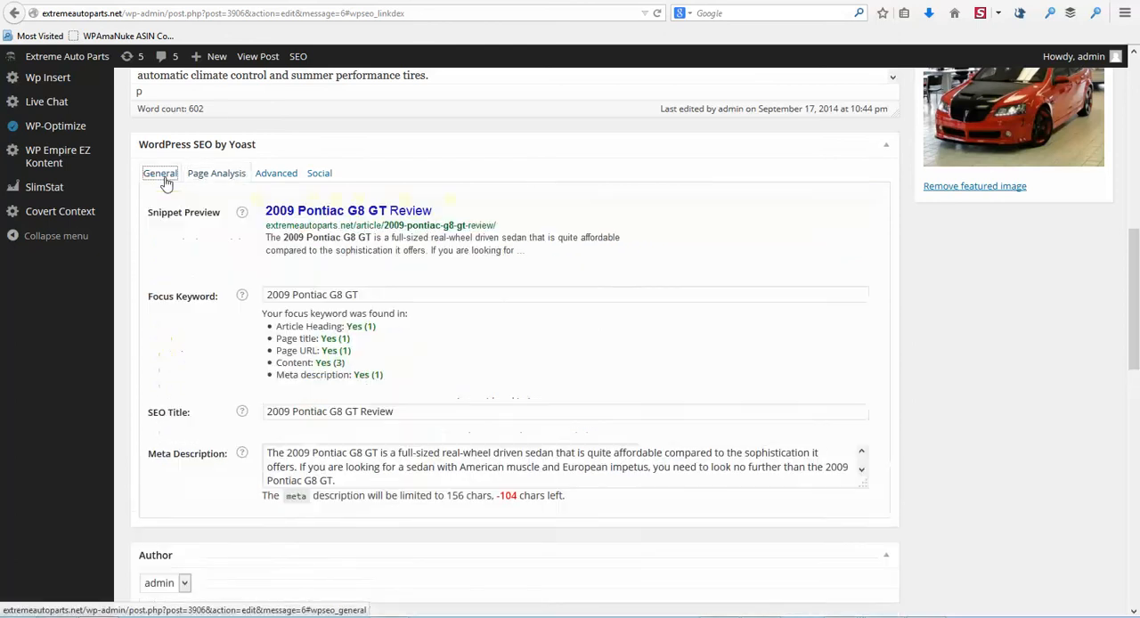
Step: Open the Rank Reporter's Add Keywords page in a new browser tab, keeping the article editor open
scroll(560, 258, up, 4)
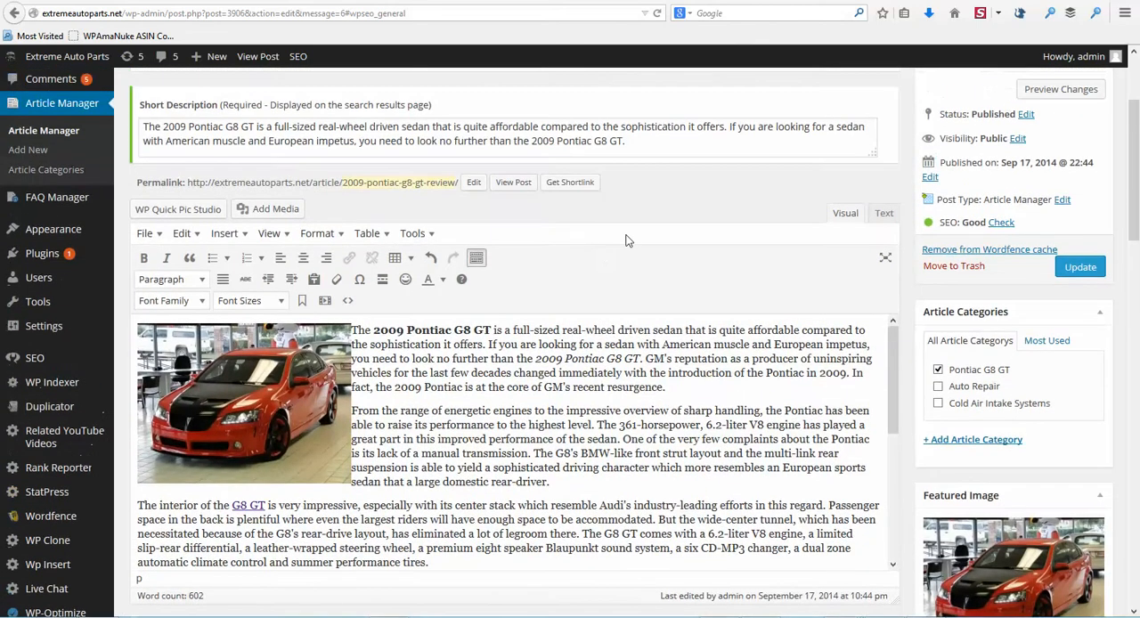
scroll(468, 223, up, 2)
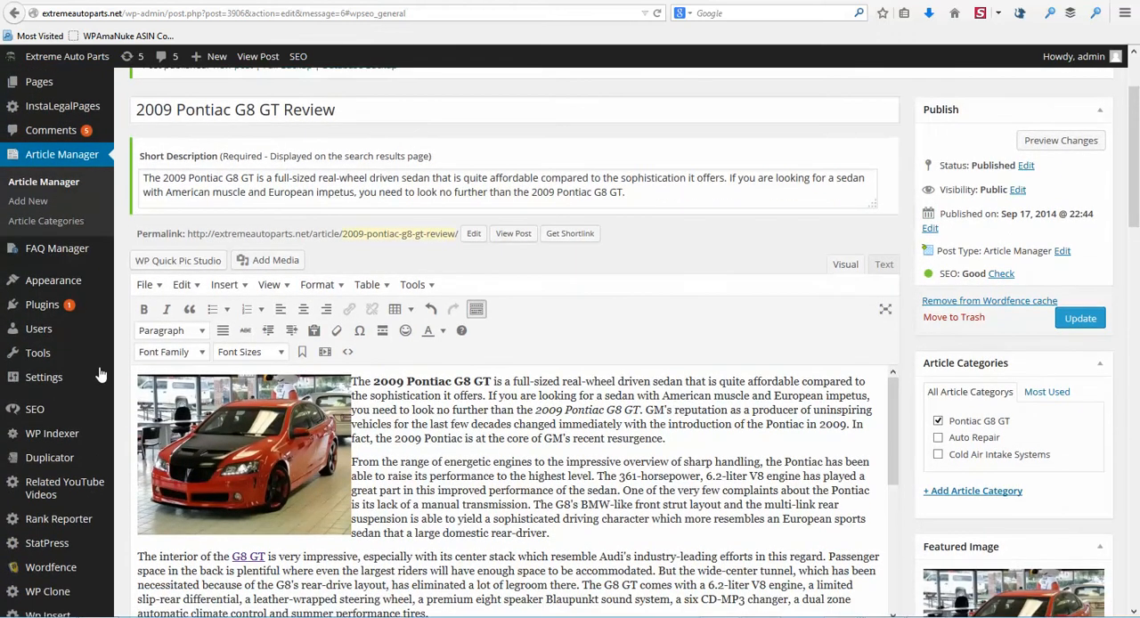
scroll(102, 377, down, 4)
mouse_move(58, 385)
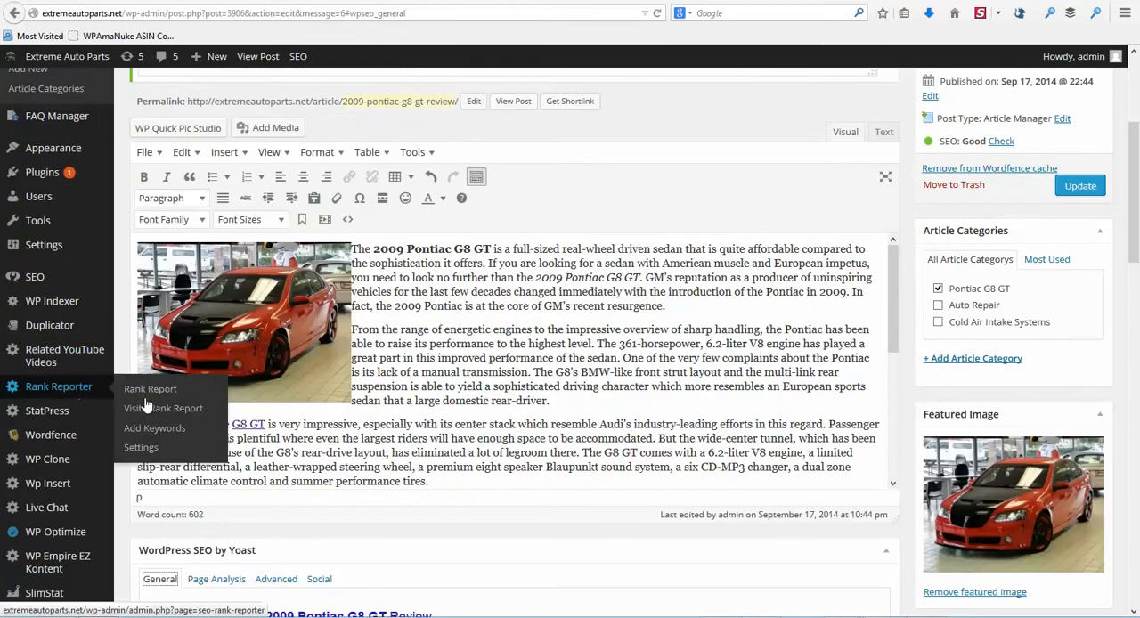
right_click(142, 431)
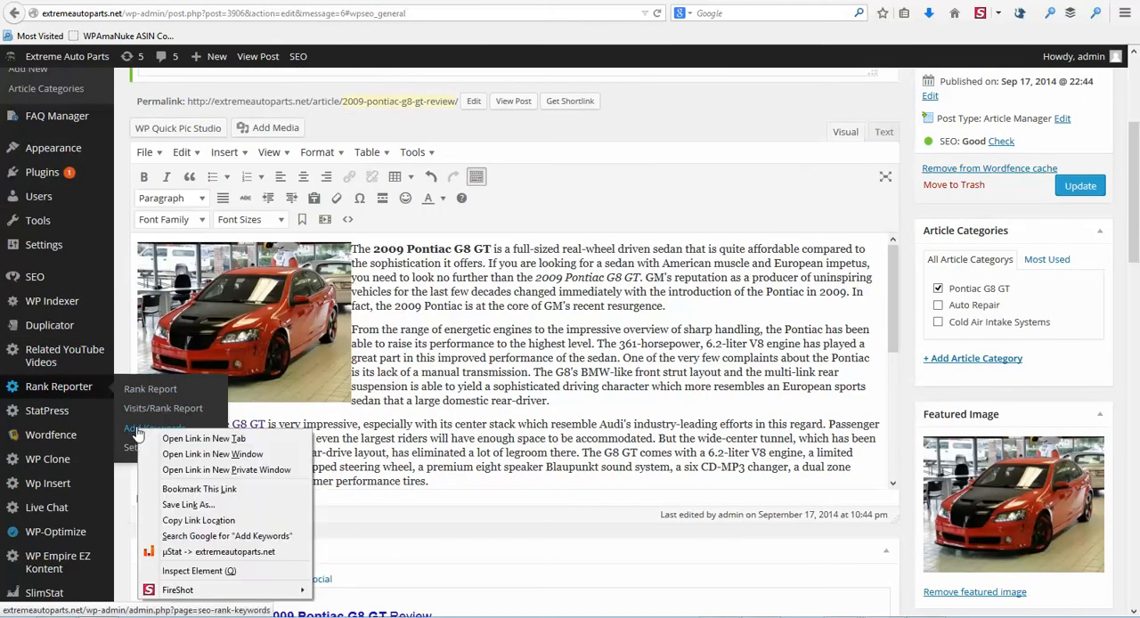
click(175, 440)
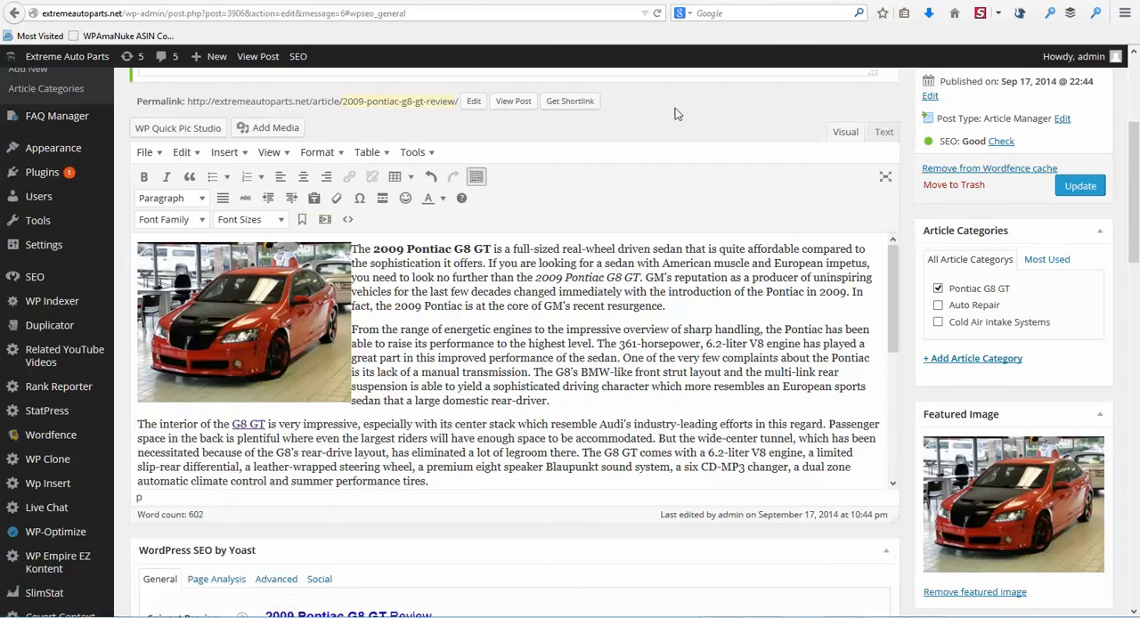
Step: Copy "2009 Pontiac G8 GT" from the article title and enter it as the Rank Reporter keyword
scroll(674, 121, up, 3)
drag(137, 139, 282, 140)
key(ctrl+c)
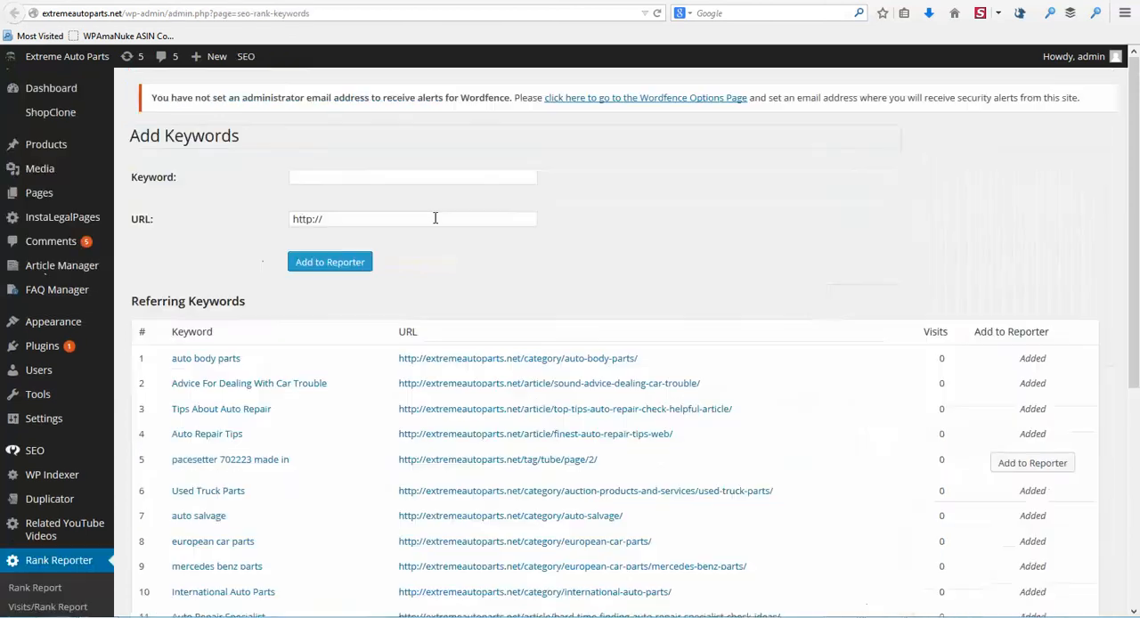
click(315, 178)
key(ctrl+v)
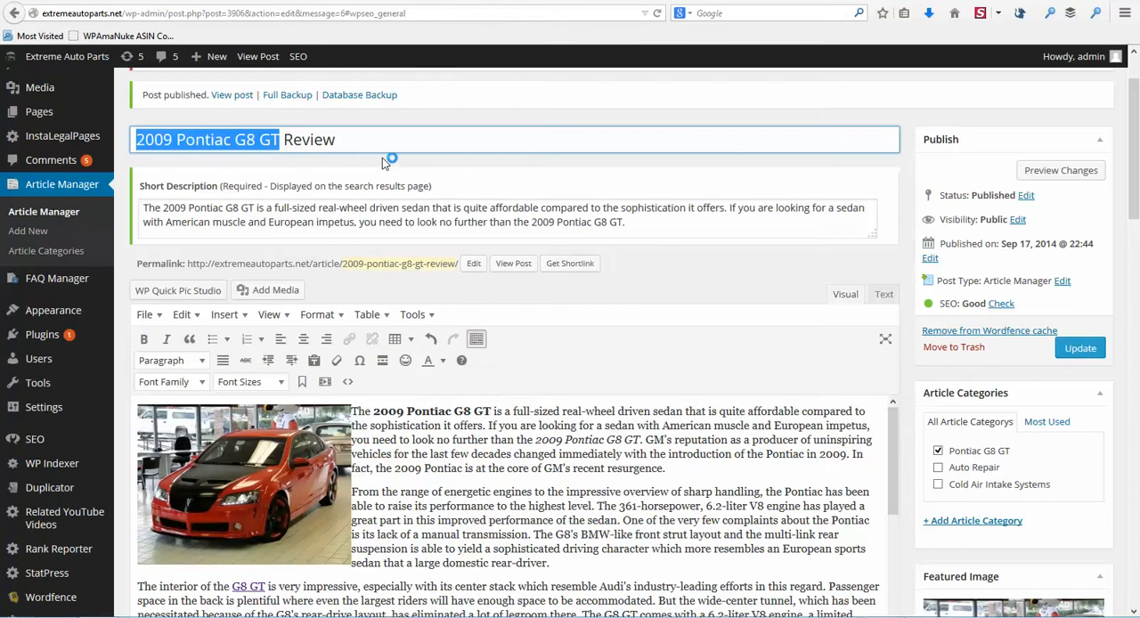
Step: Copy the published post's link, enter it as the keyword's URL, and confirm adding the keyword to the Rank Reporter
right_click(229, 94)
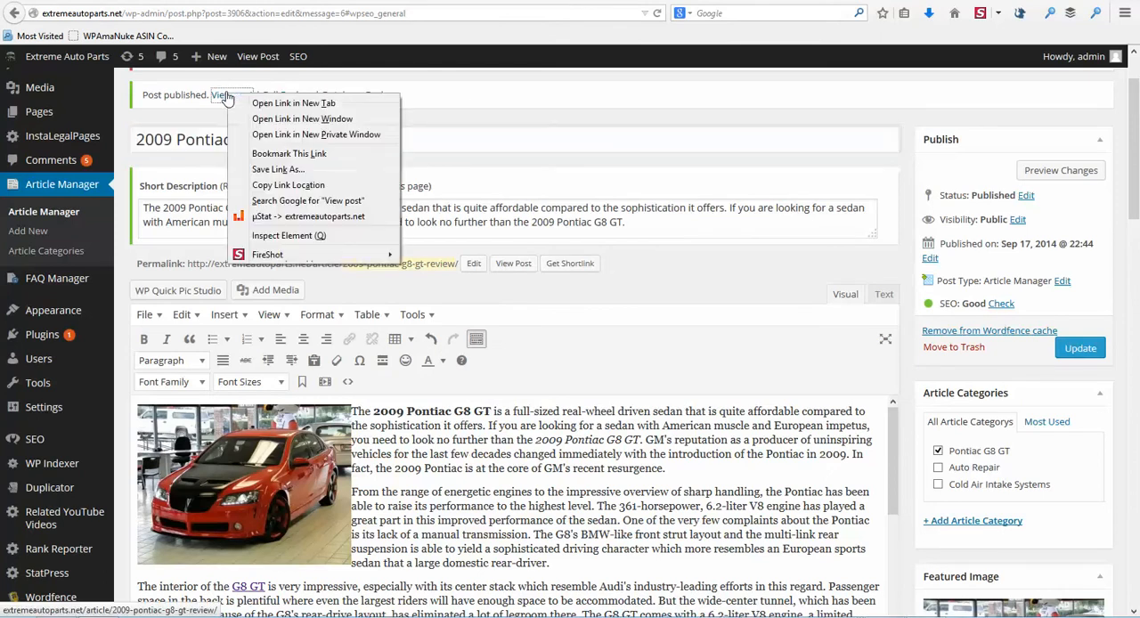
click(287, 184)
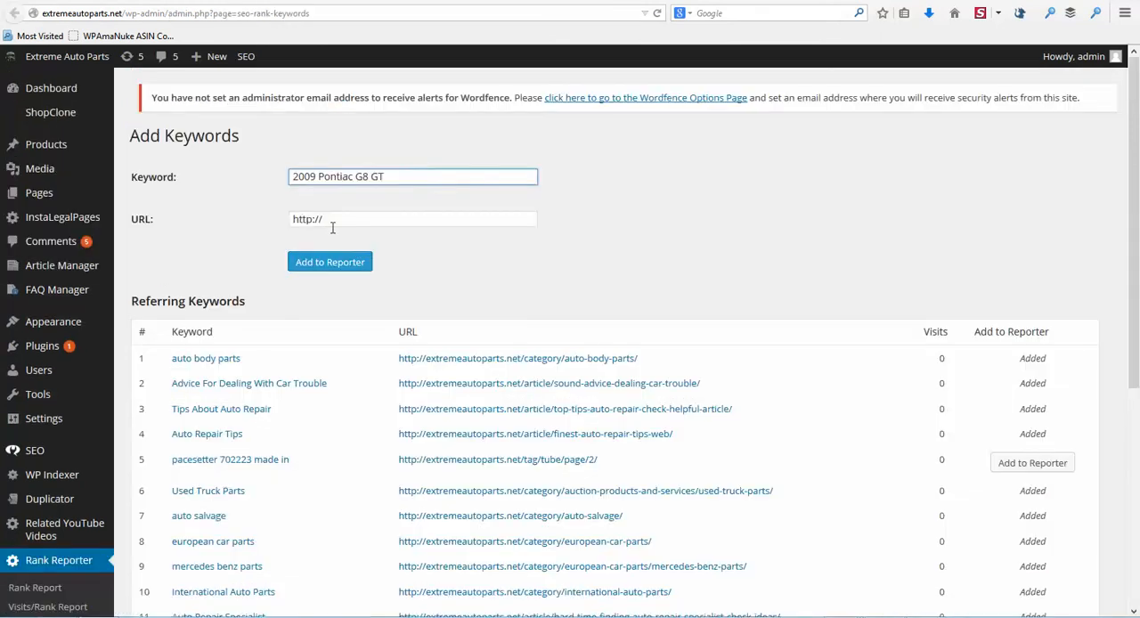
click(331, 220)
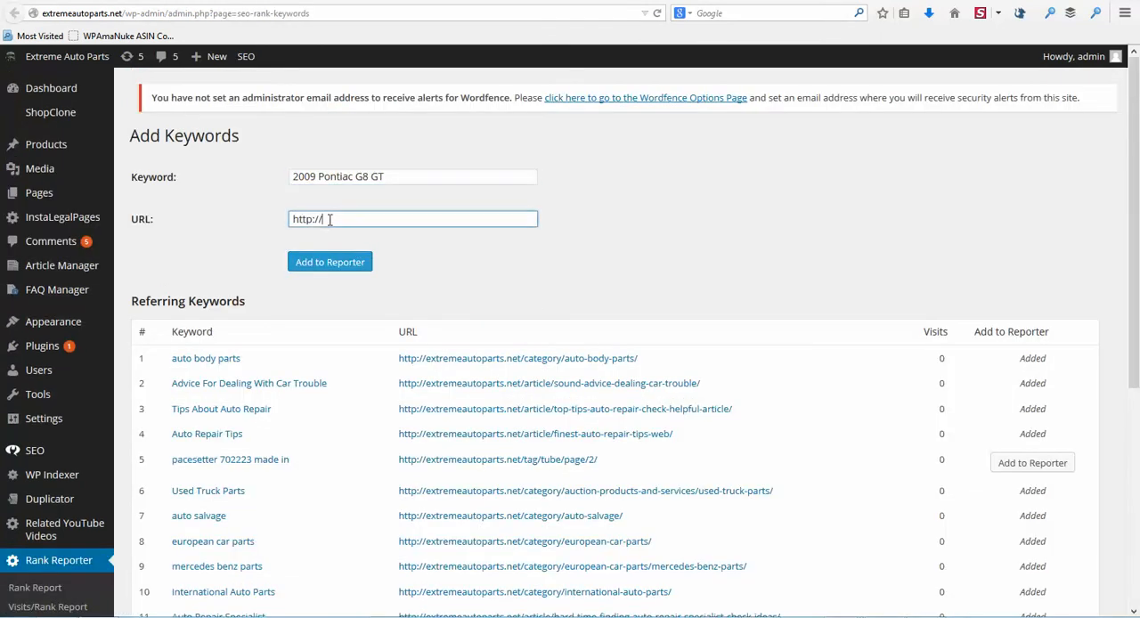
click(307, 223)
key(ctrl+a)
text(http://extremeautoparts.net/article/2009-pontiac-g8-gt-review/)
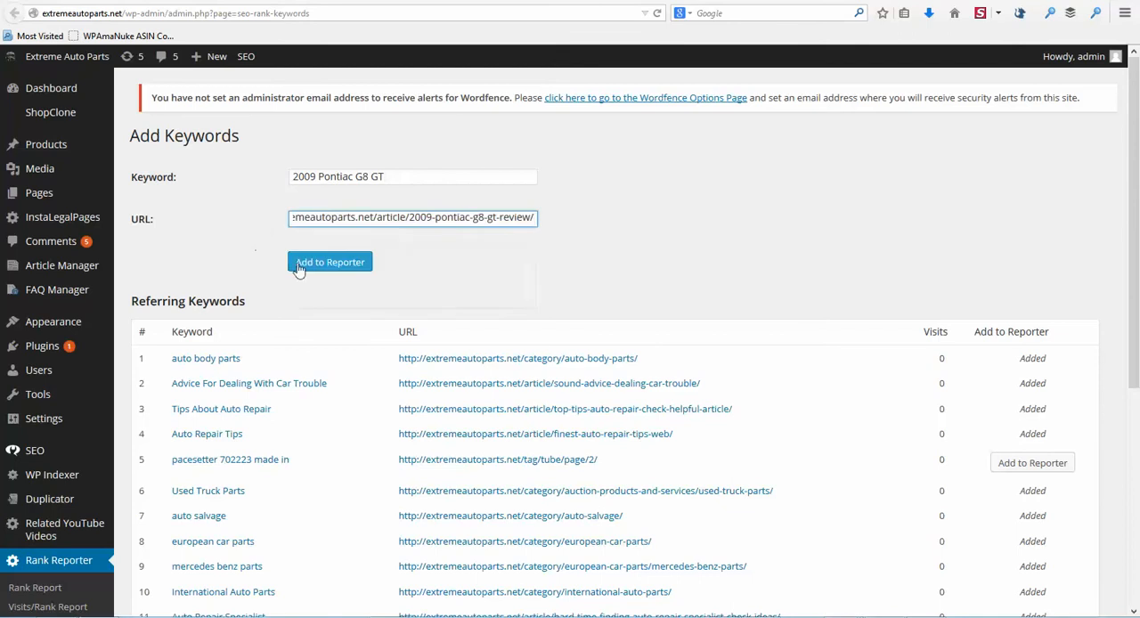
click(319, 272)
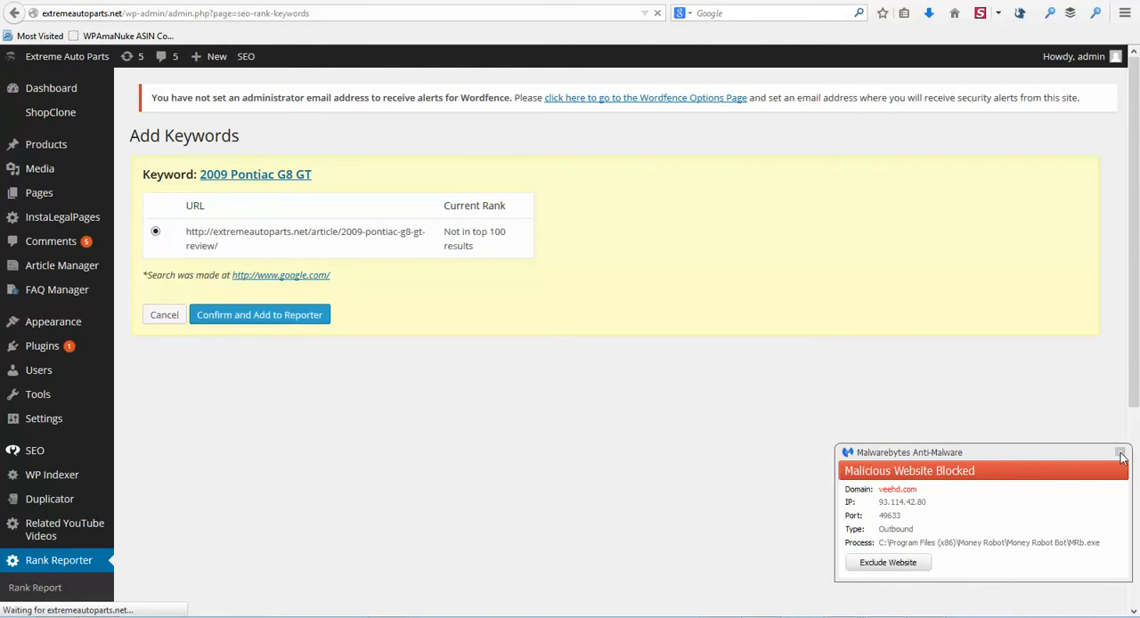
click(245, 326)
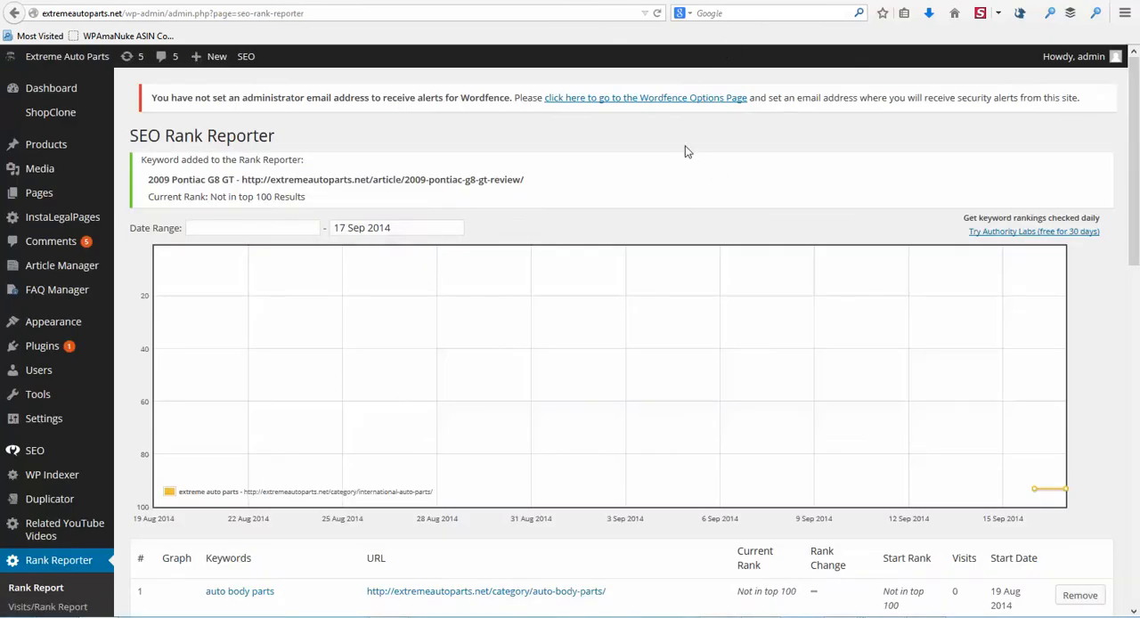
Step: Switch to the extremeautoparts.net homepage with its products and Articles section
click(708, 3)
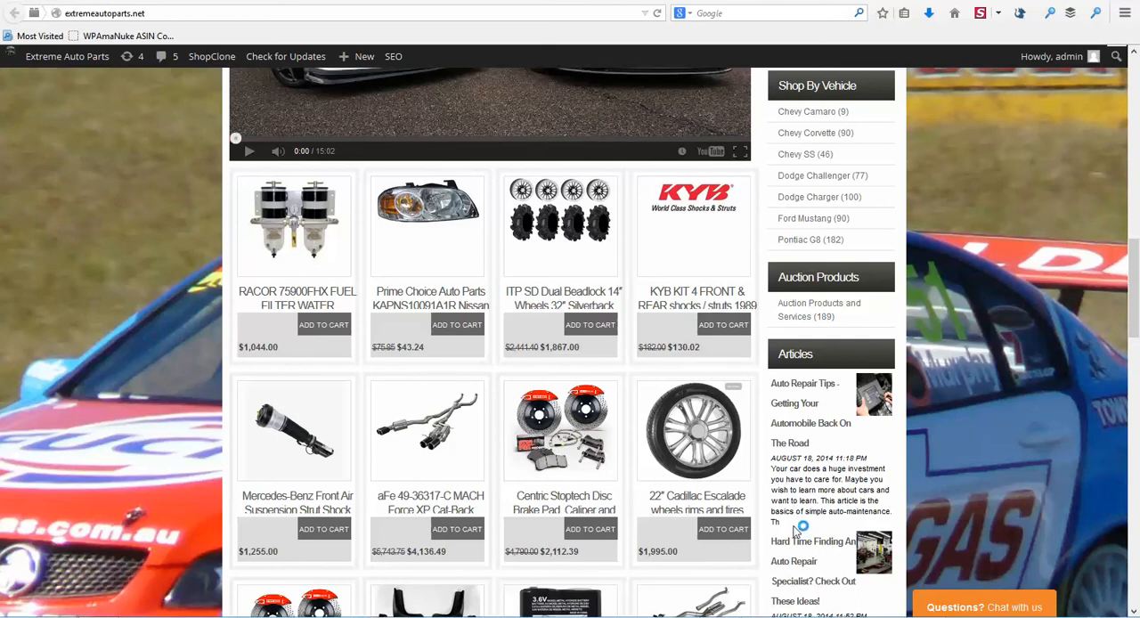
mouse_move(806, 614)
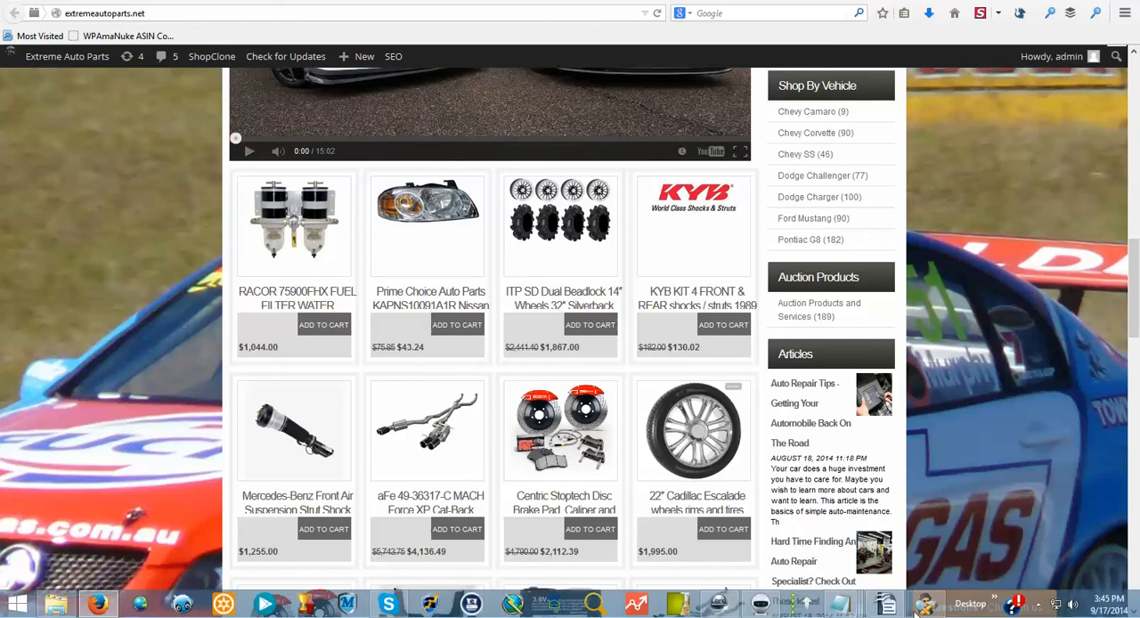
Step: Switch to the SERP Analyzer program and search Google United States for the keyword "2009 pontiac g8 gt" with 10 results
click(863, 606)
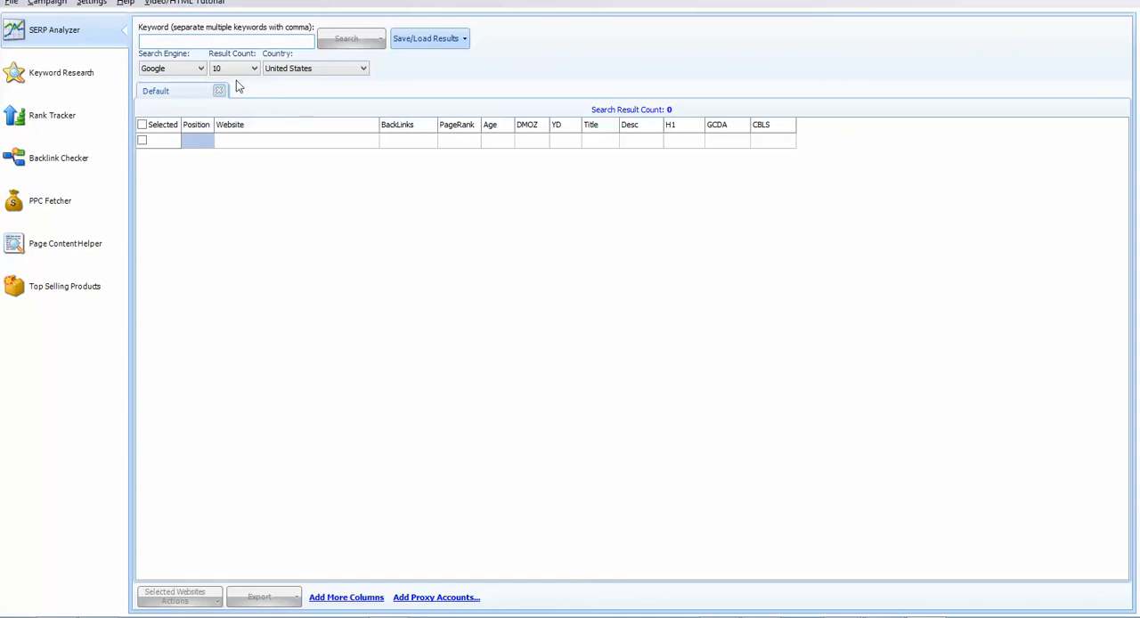
text(2009 pontiac g8 gt)
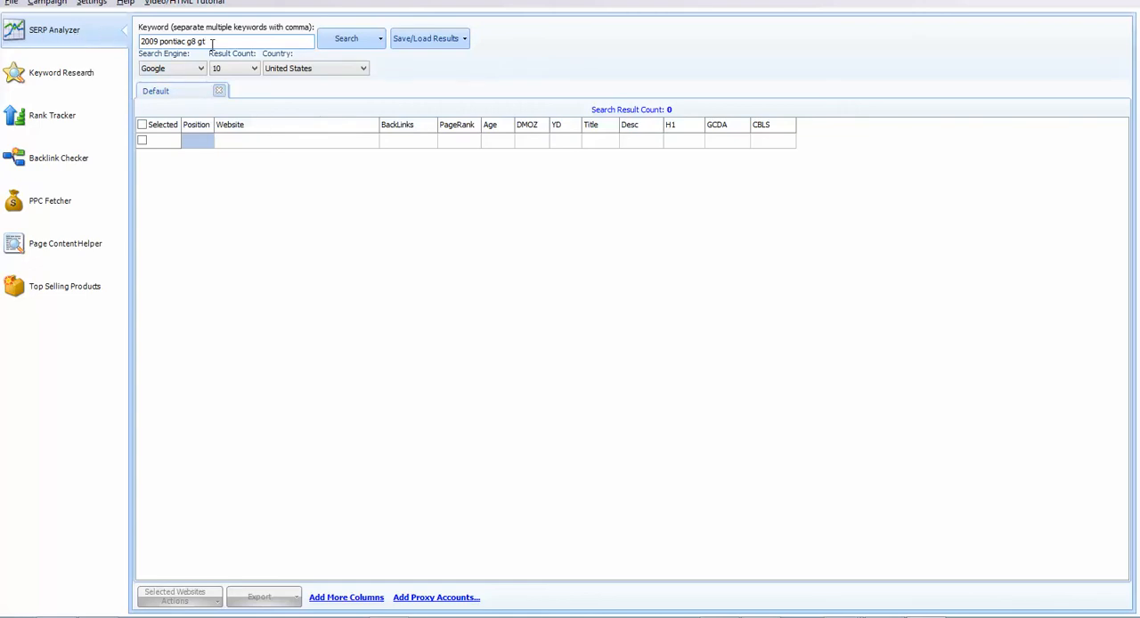
click(350, 41)
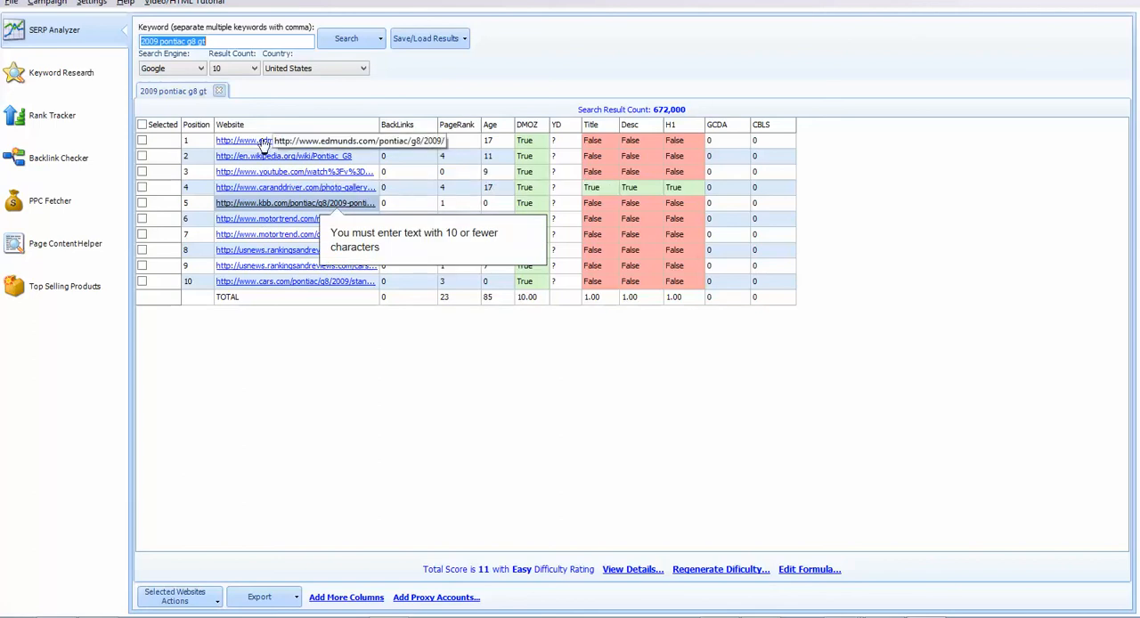
Step: Select the edmunds.com result at position 1 and send it to the Backlink Checker to fetch its backlinks
click(142, 142)
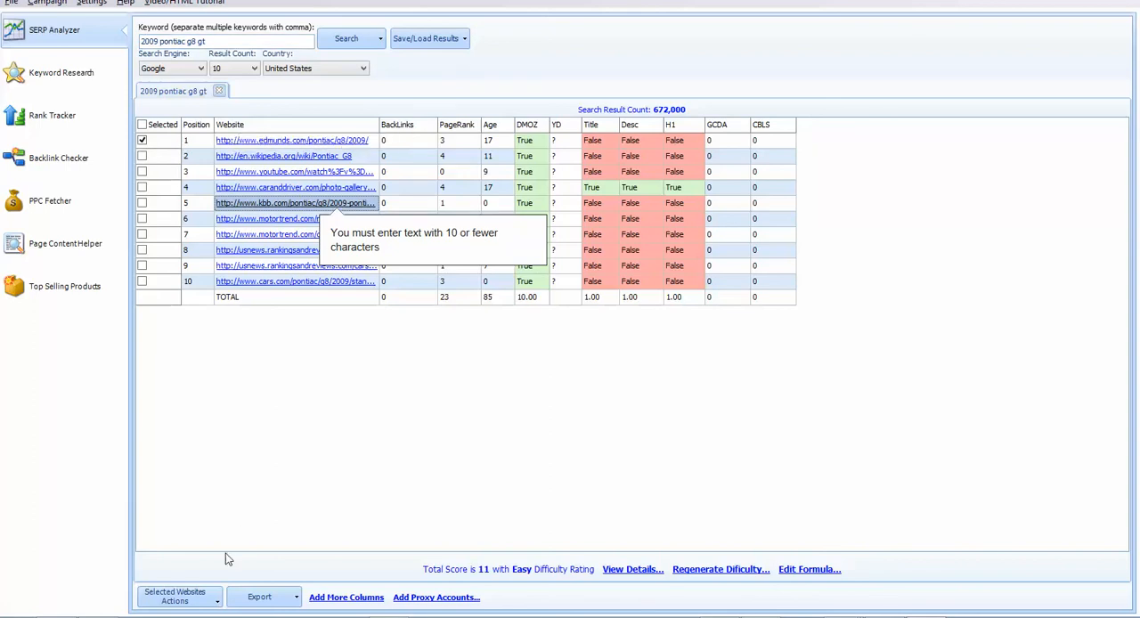
click(218, 602)
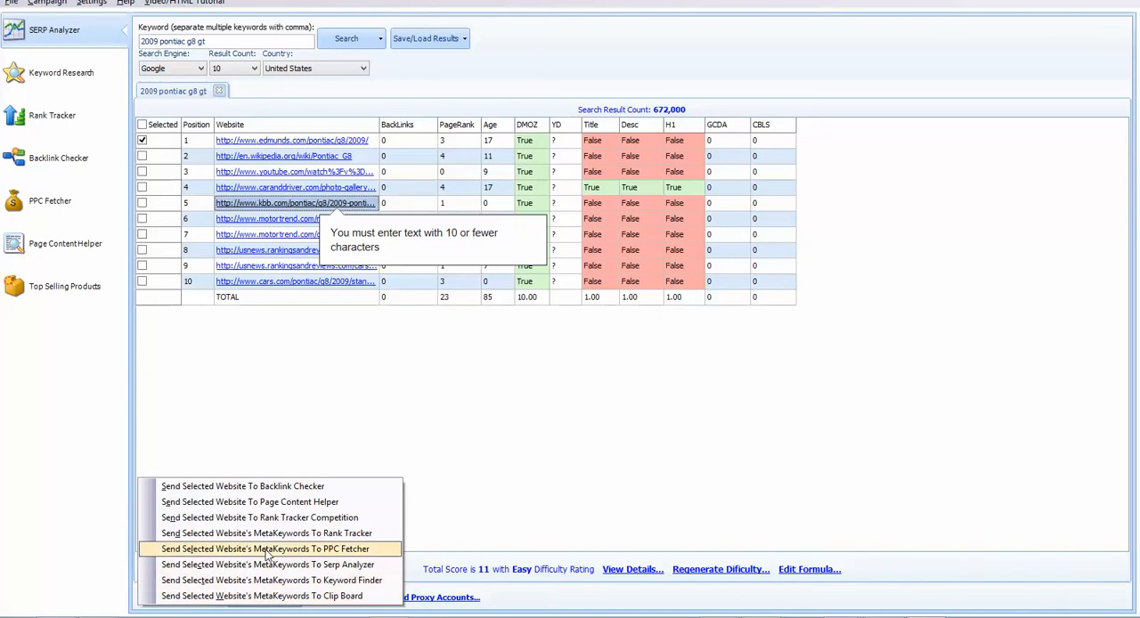
click(260, 488)
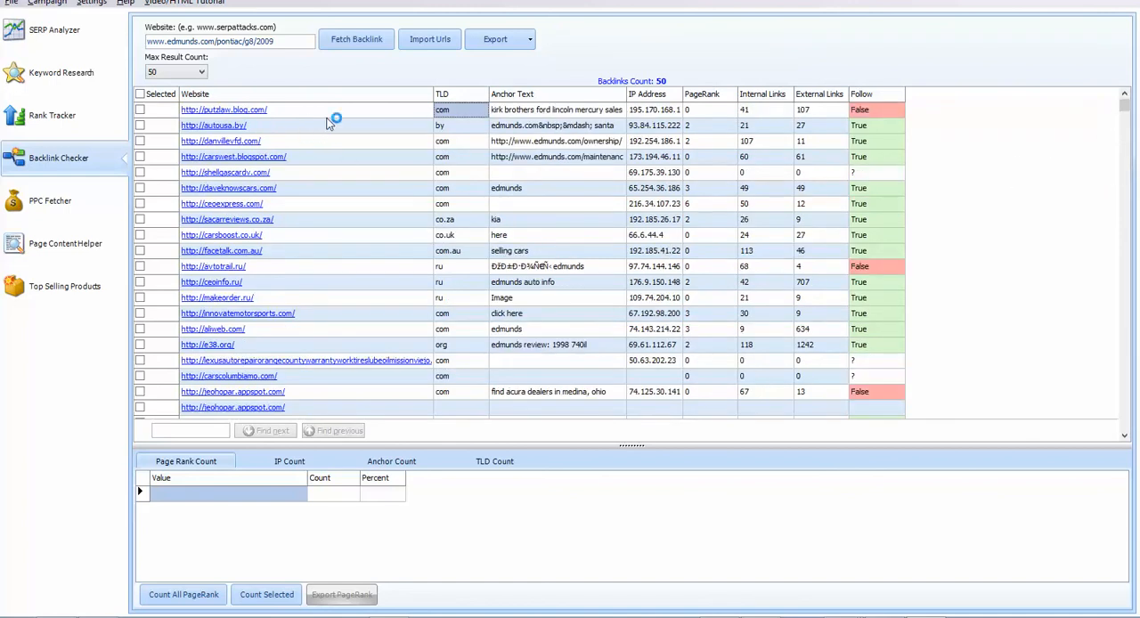
Step: Compare the SERP Analyzer results for the keyword with the backlink list of the edmunds.com page
click(54, 35)
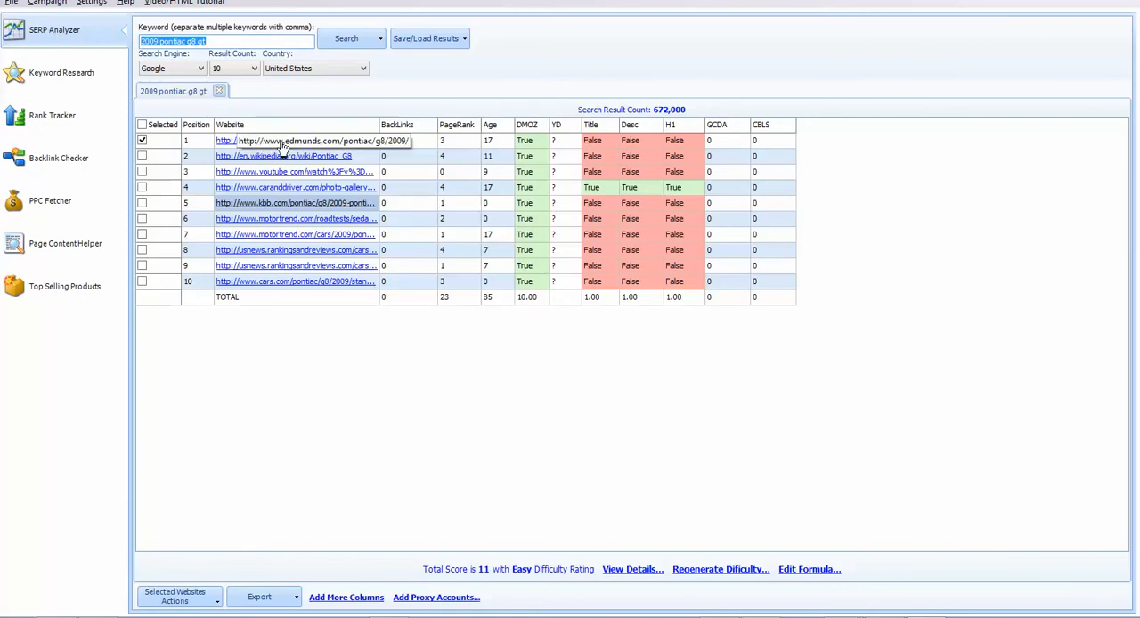
click(145, 42)
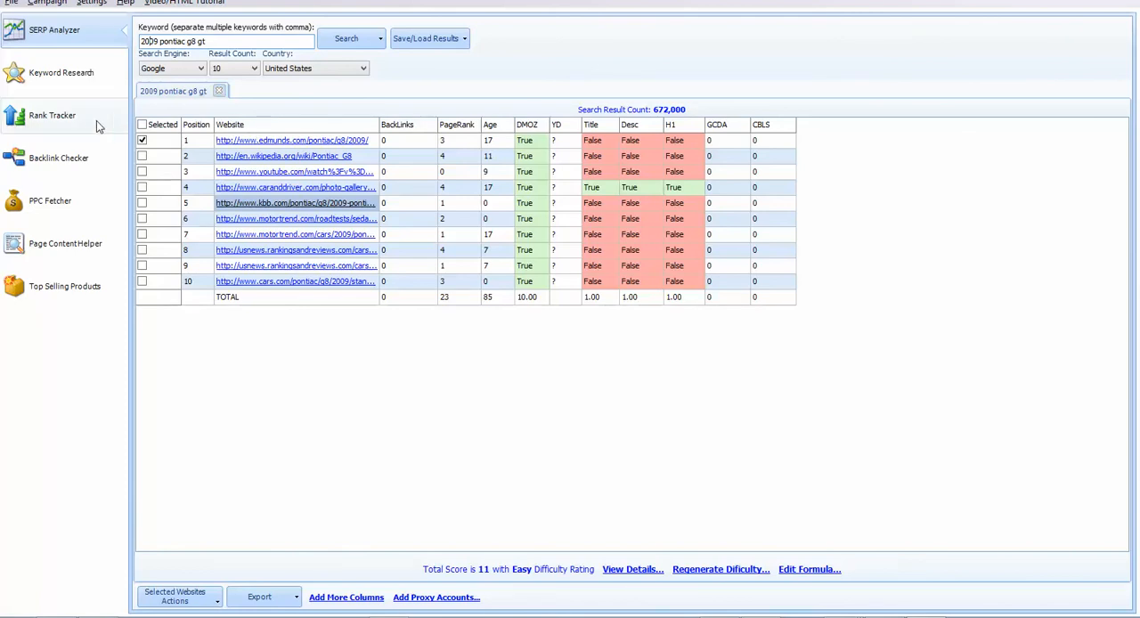
click(64, 160)
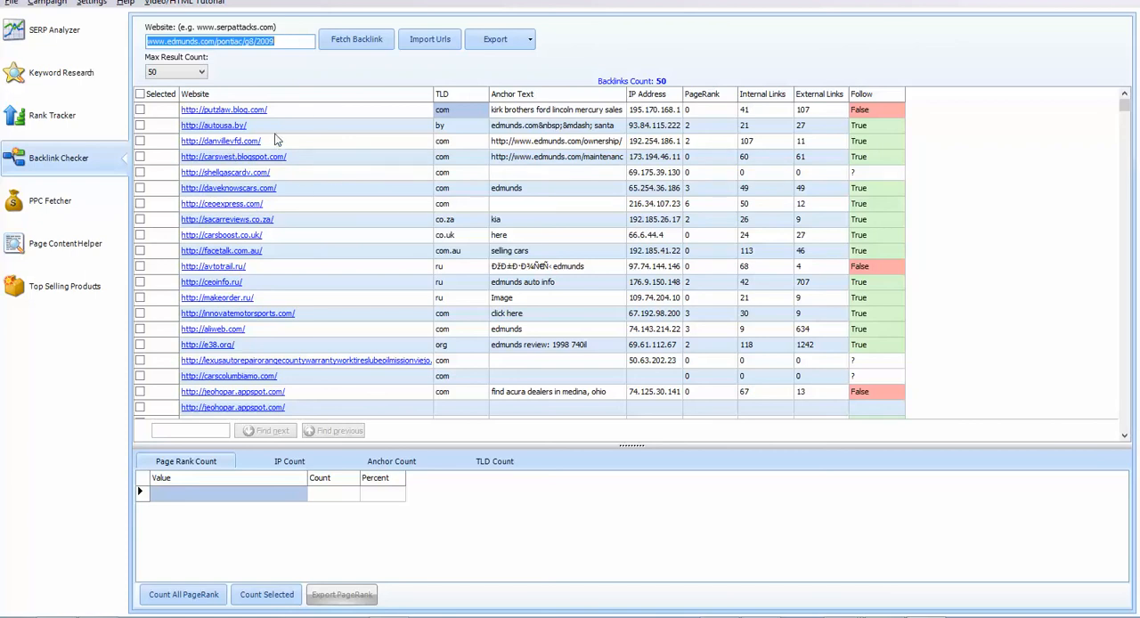
click(62, 37)
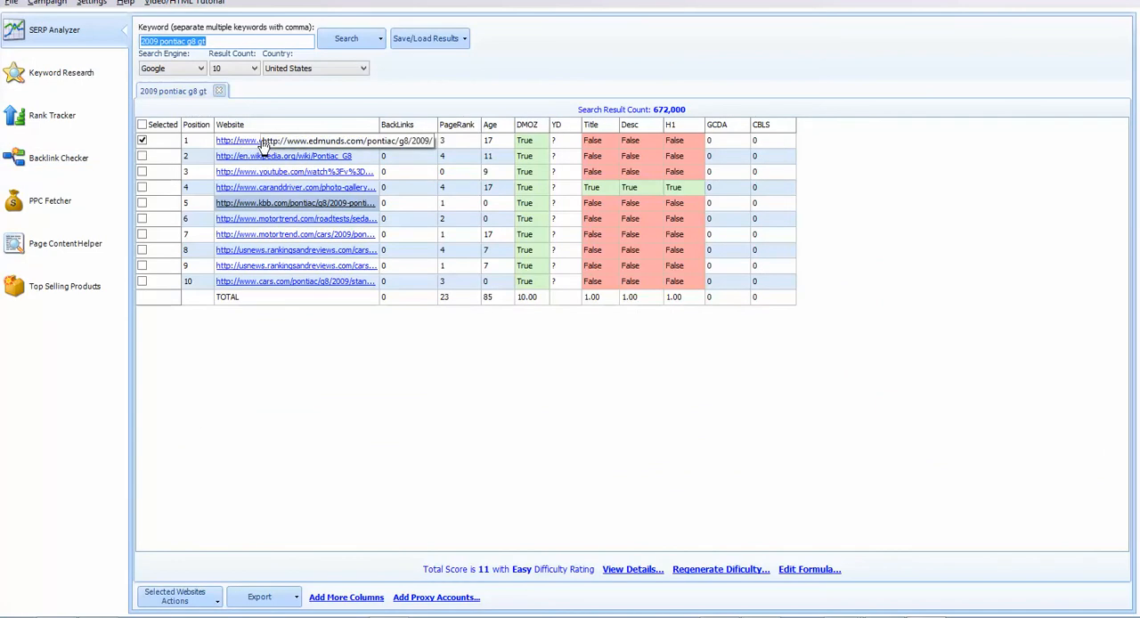
click(62, 158)
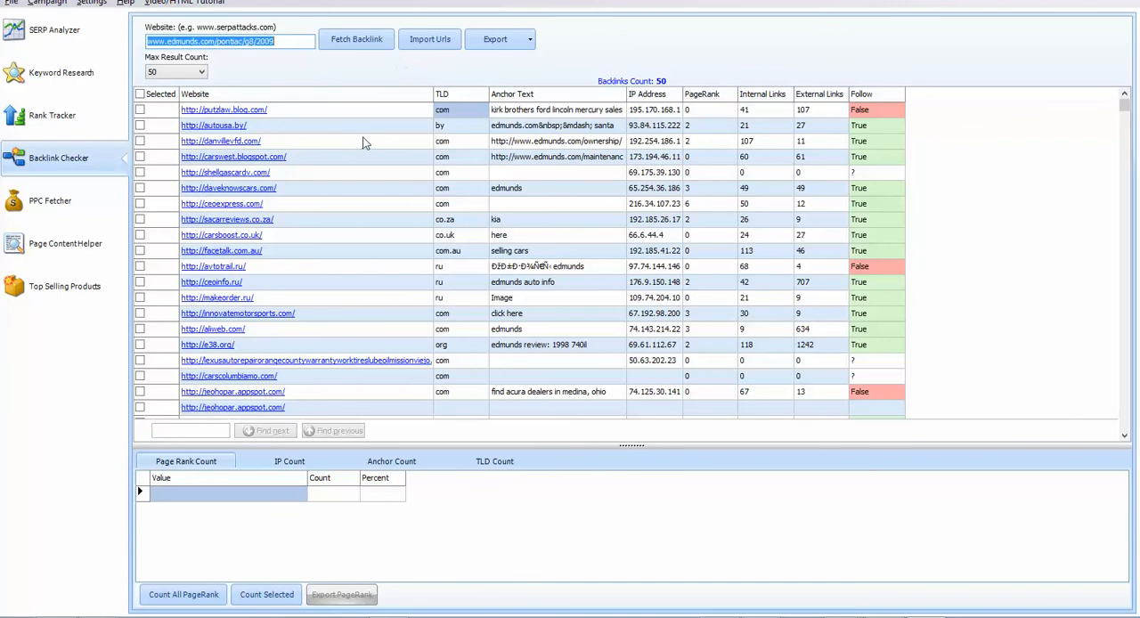
Step: Check the autousa.by backlink site and the danvillevfd.com story submission form as link sources, and return to the backlink list
click(218, 127)
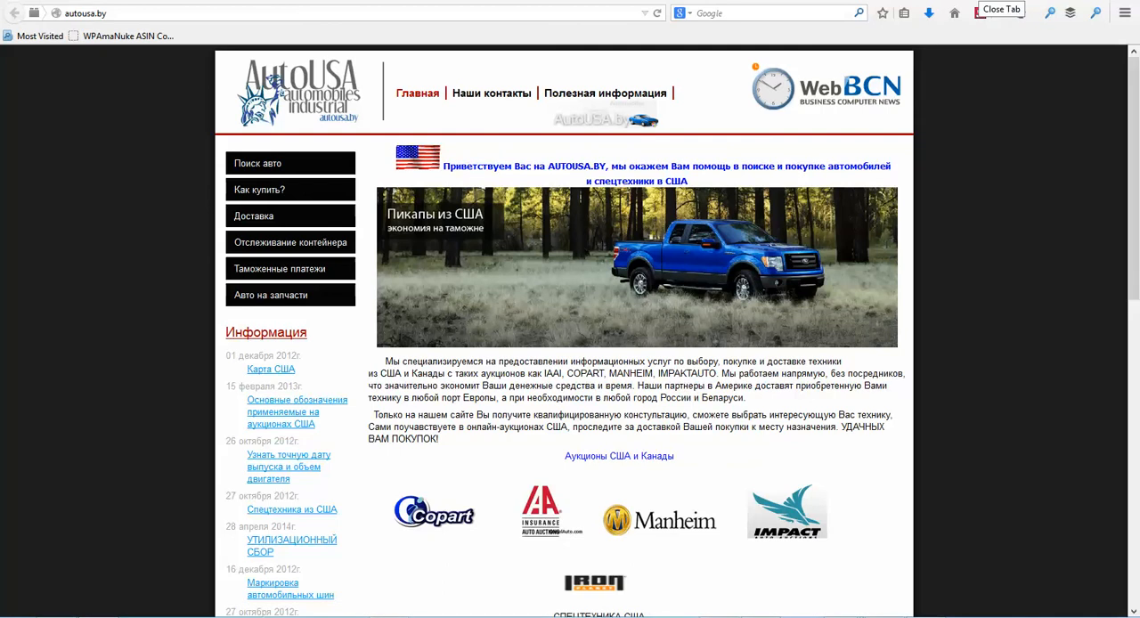
click(980, 12)
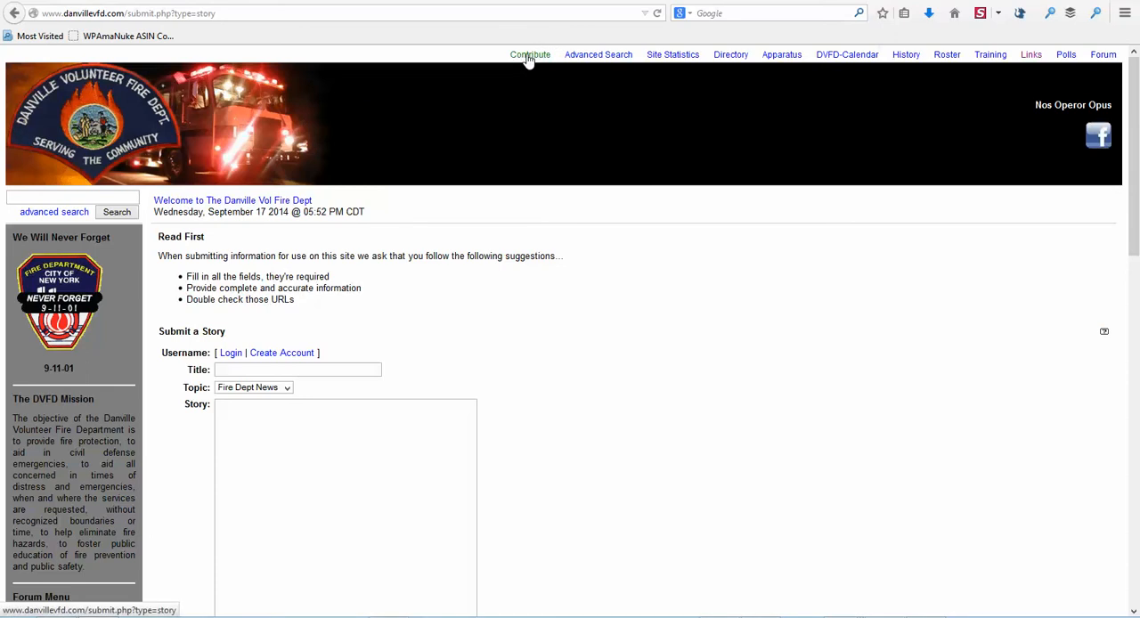
scroll(522, 244, down, 2)
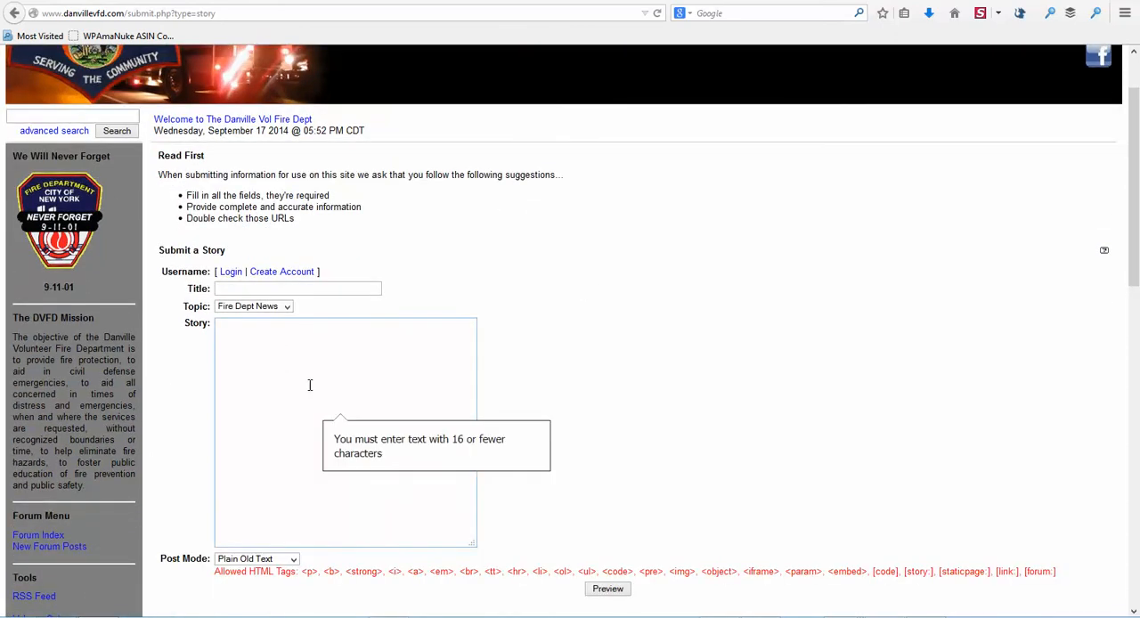
scroll(299, 378, down, 2)
scroll(601, 264, up, 2)
scroll(690, 285, up, 2)
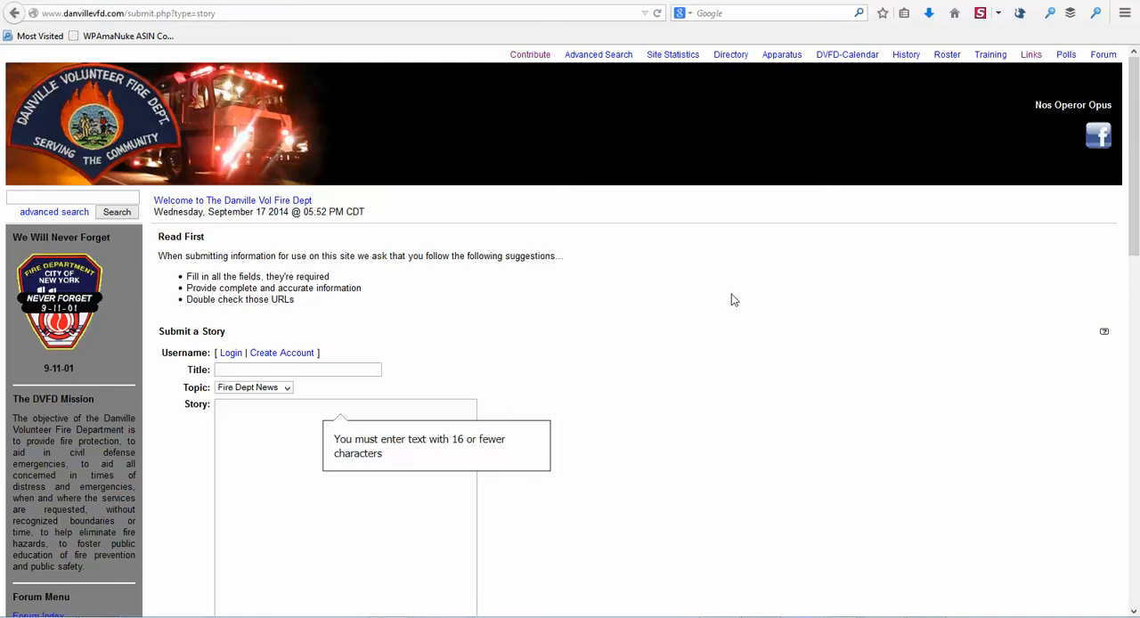
key(alt+Tab)
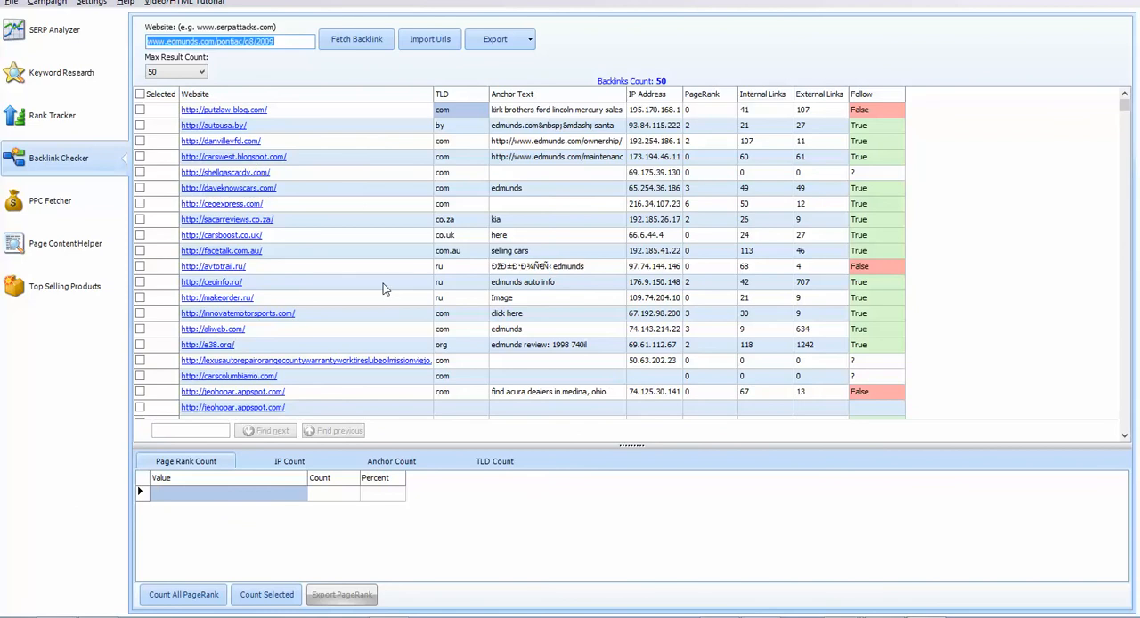
Step: Open the daveknowscars.com backlink and go through its 2013 Walleye 1000 Vintage Rally article to the comment form
click(253, 196)
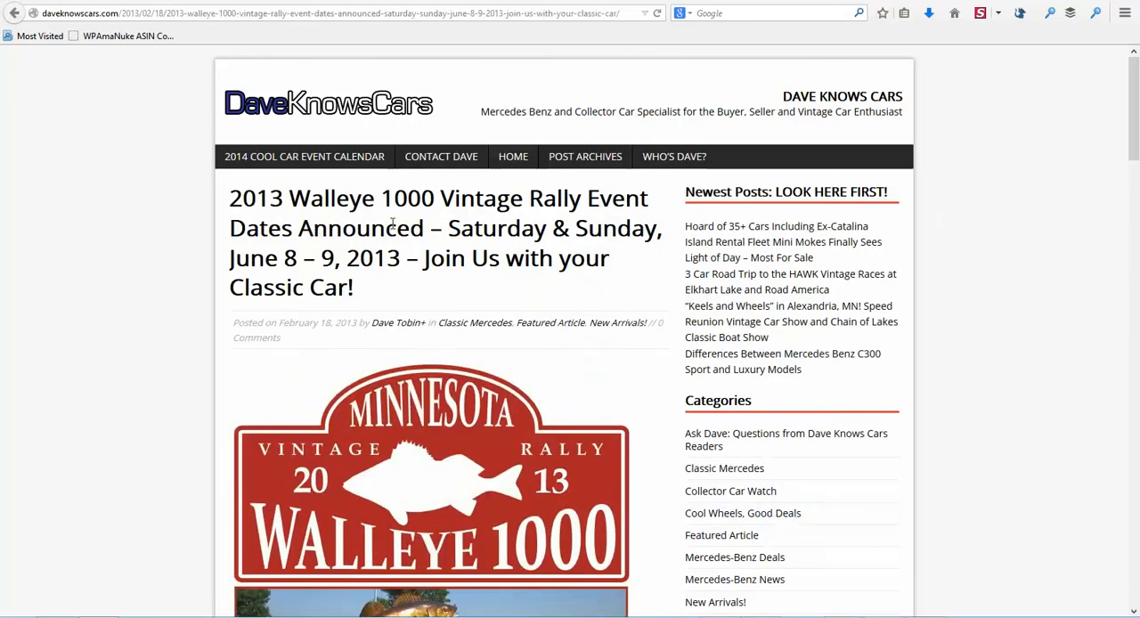
scroll(214, 259, down, 8)
scroll(212, 259, up, 8)
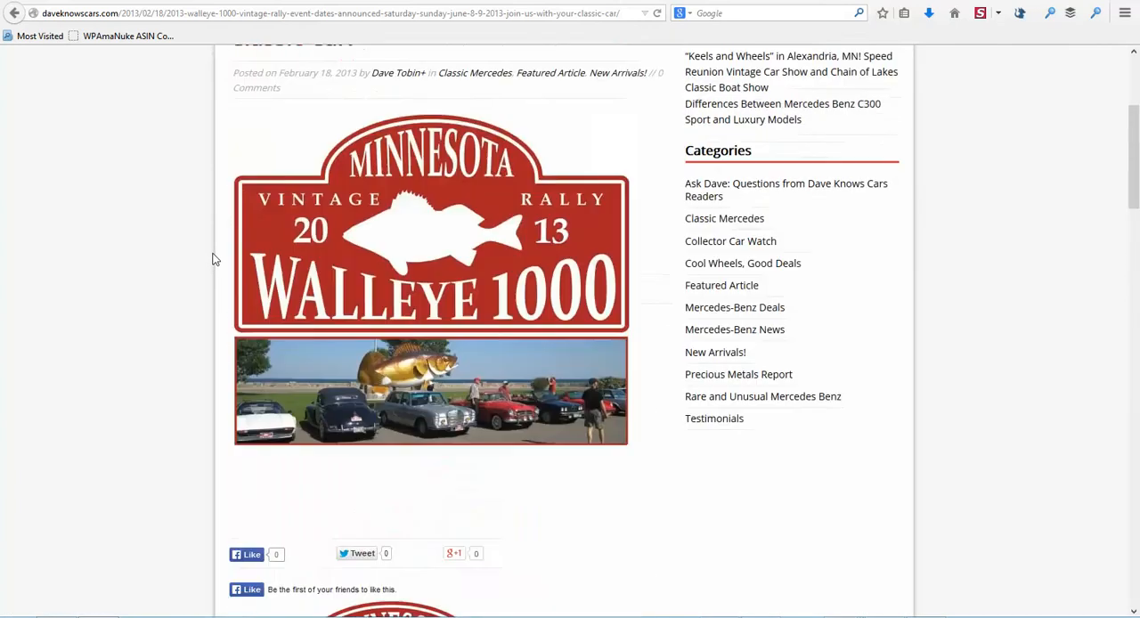
scroll(210, 256, down, 8)
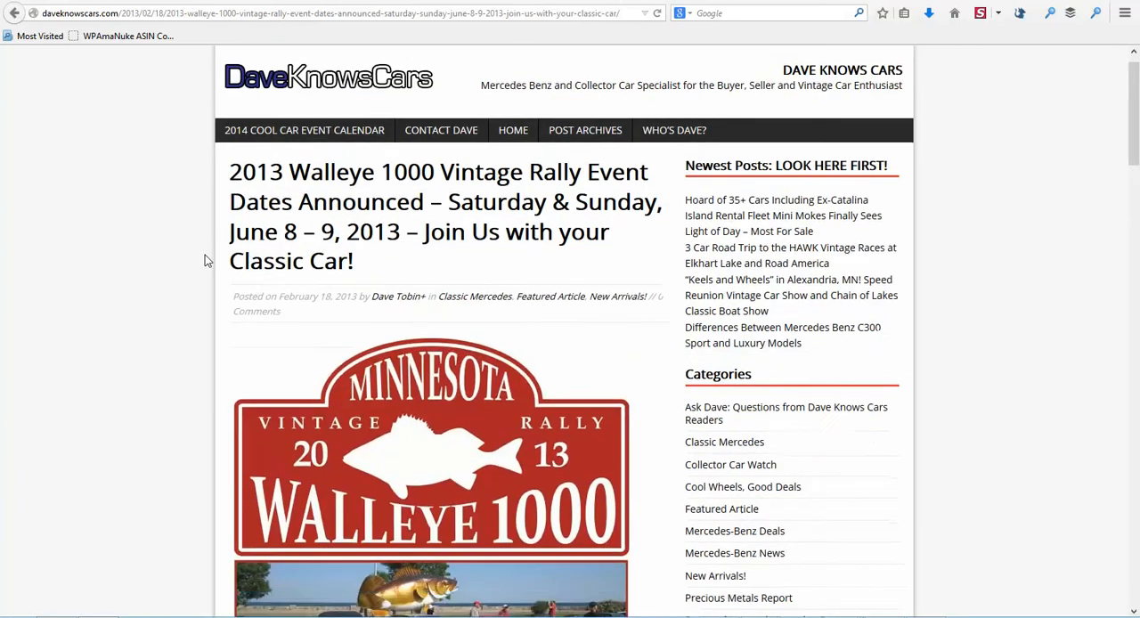
scroll(205, 255, down, 2)
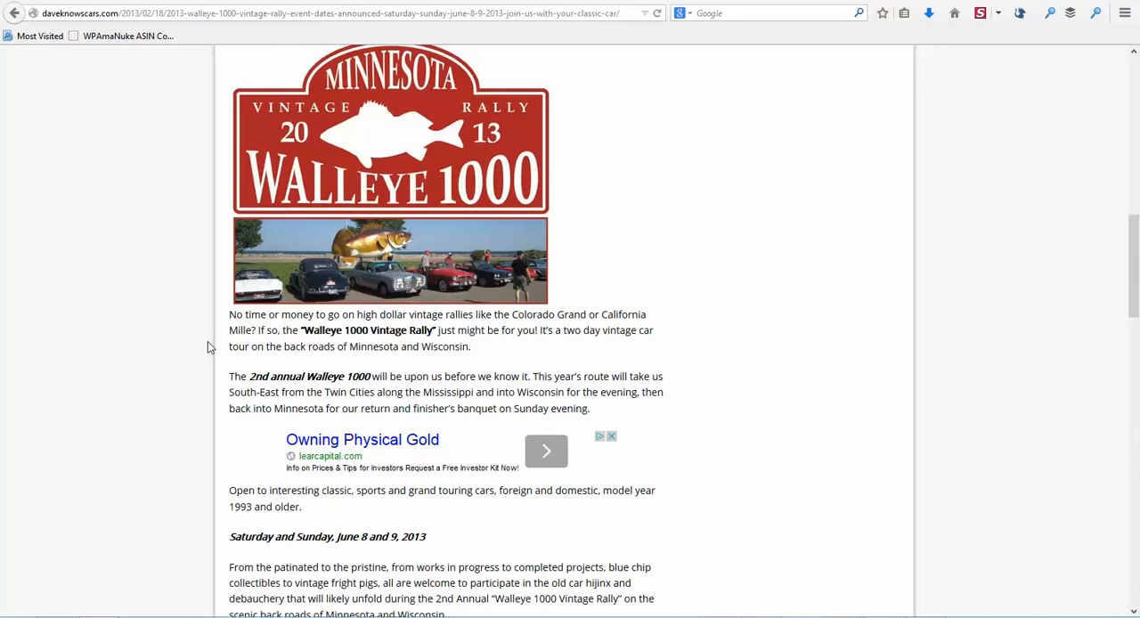
scroll(385, 343, down, 1)
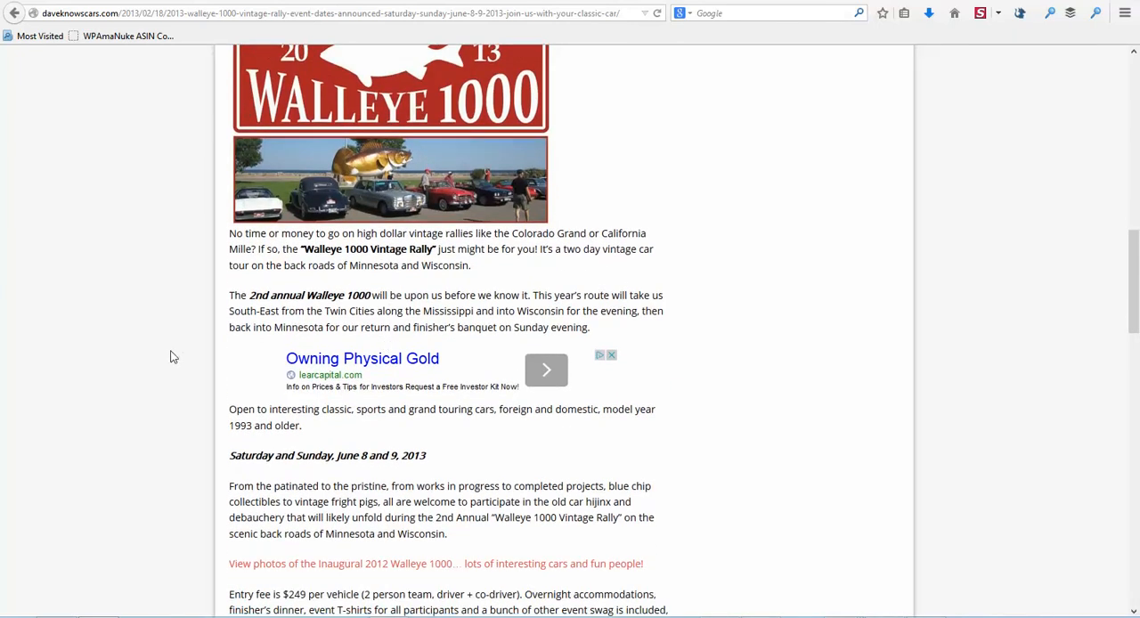
scroll(173, 357, down, 14)
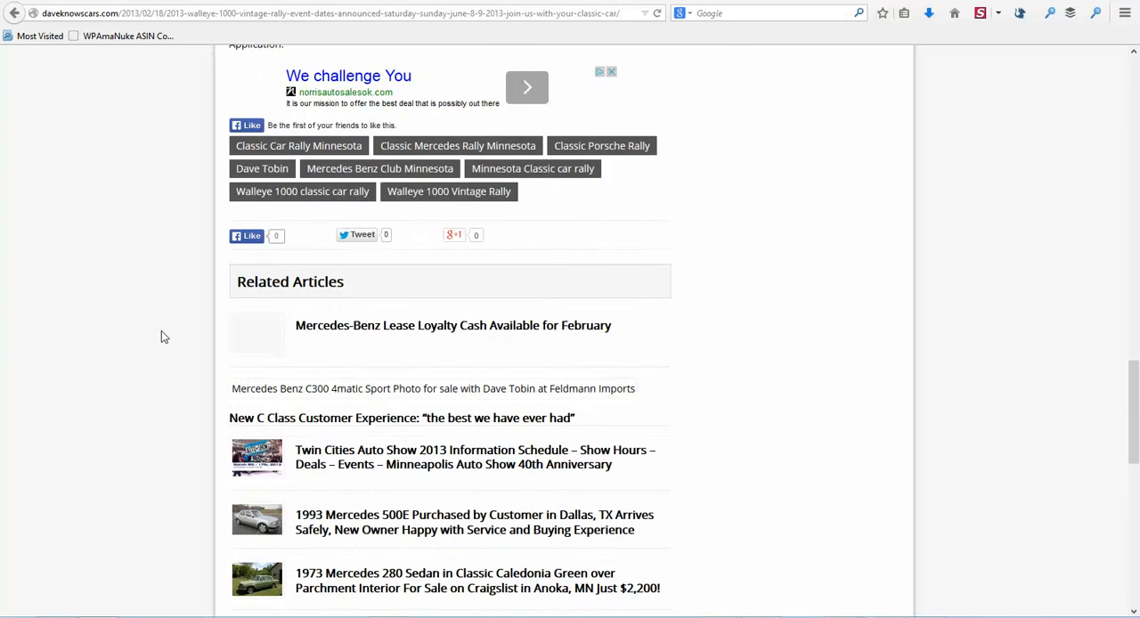
scroll(163, 336, down, 2)
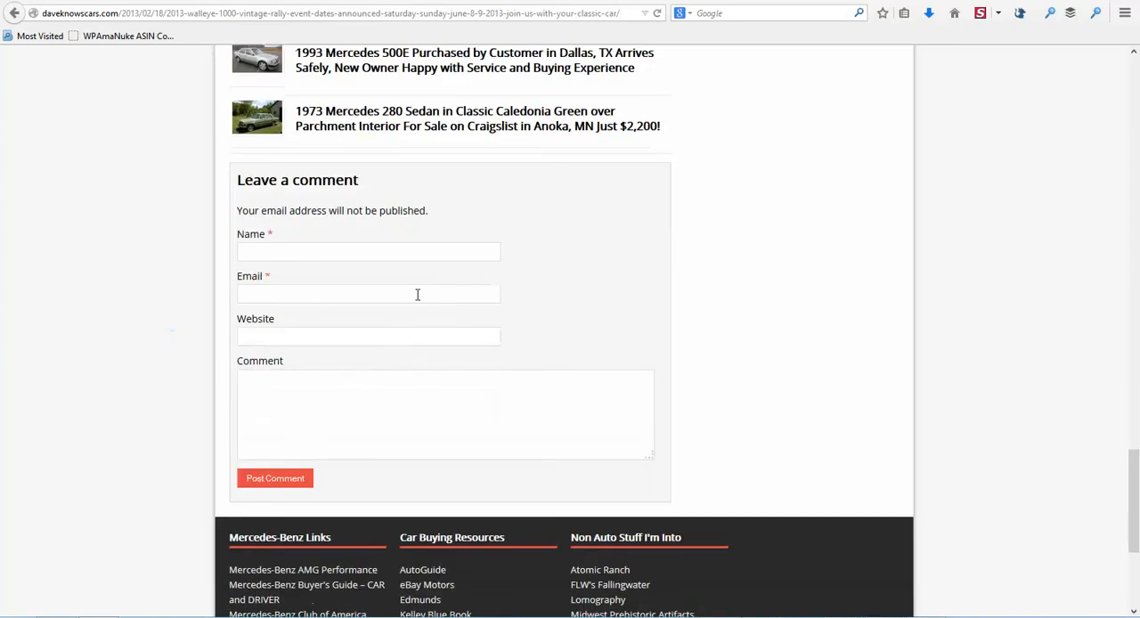
key(Tab)
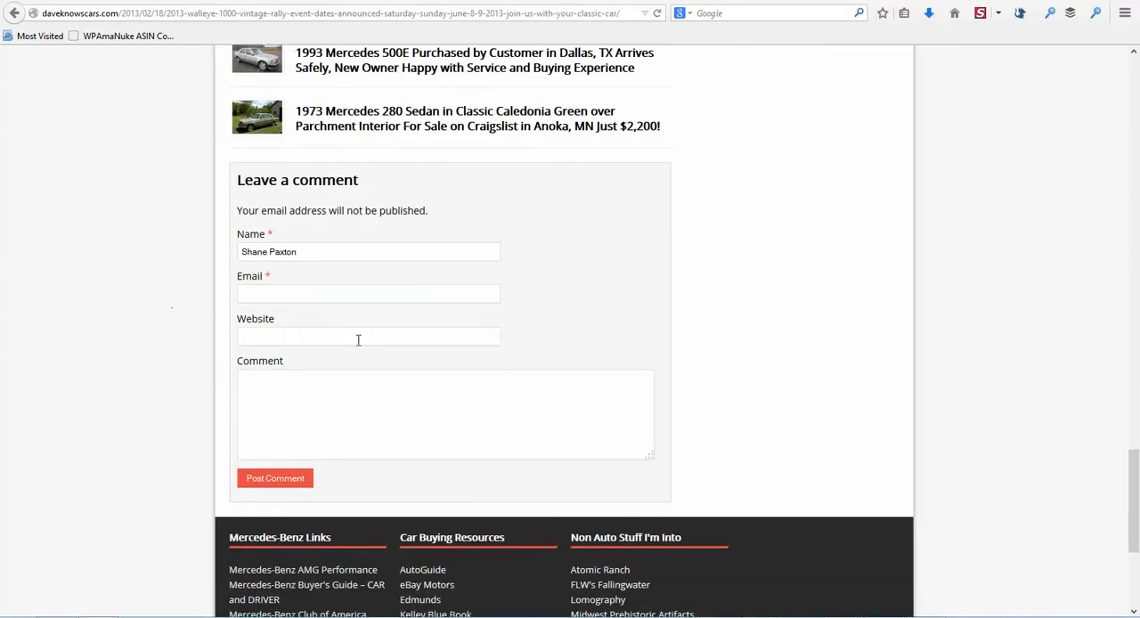
key(ctrl+v)
click(260, 343)
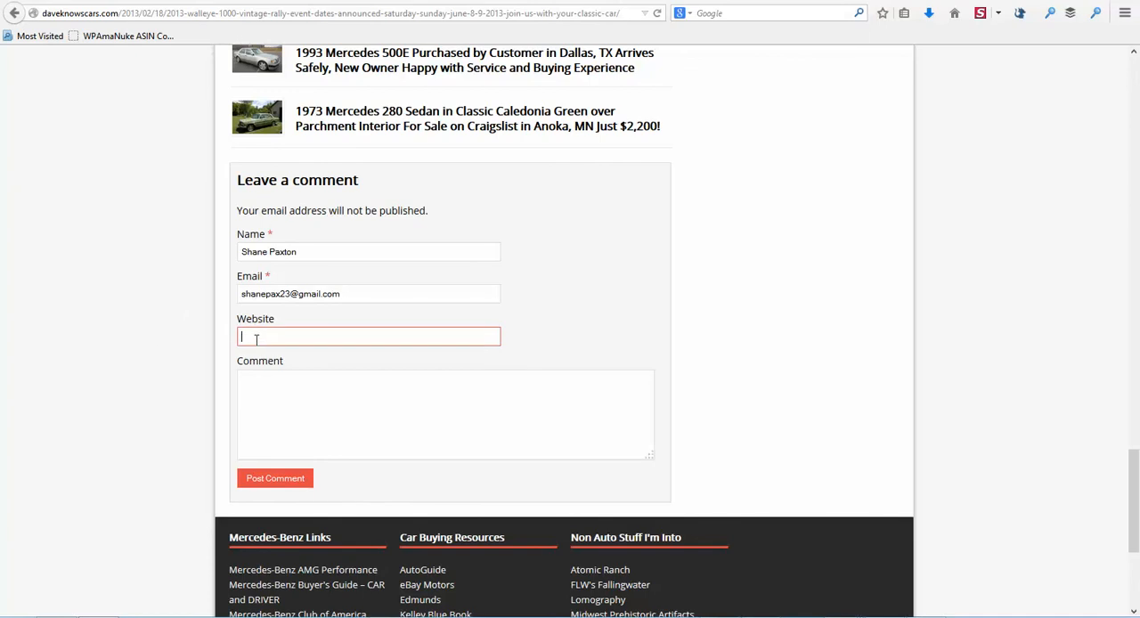
text(http://extremeautoparts.net/)
Step: Add a comment praising the rally article and mentioning driving a 2009 Pontiac G8 GT, and post it
click(435, 414)
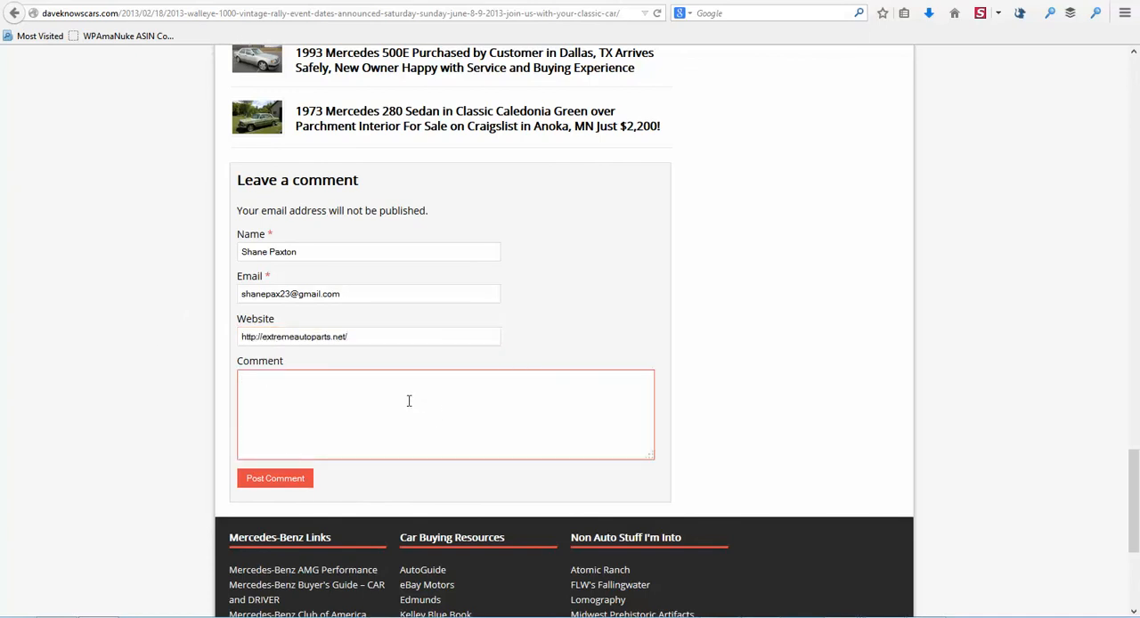
text(Great article.  I wish we had these kinds of rallies or drives.  I drive a 2009 Pontiac G8 GT and it will be a classic at some point.  We don't have rallies like this where I'm from.  Wish we did!  Sounds like a lot of fun.  Thanks!)
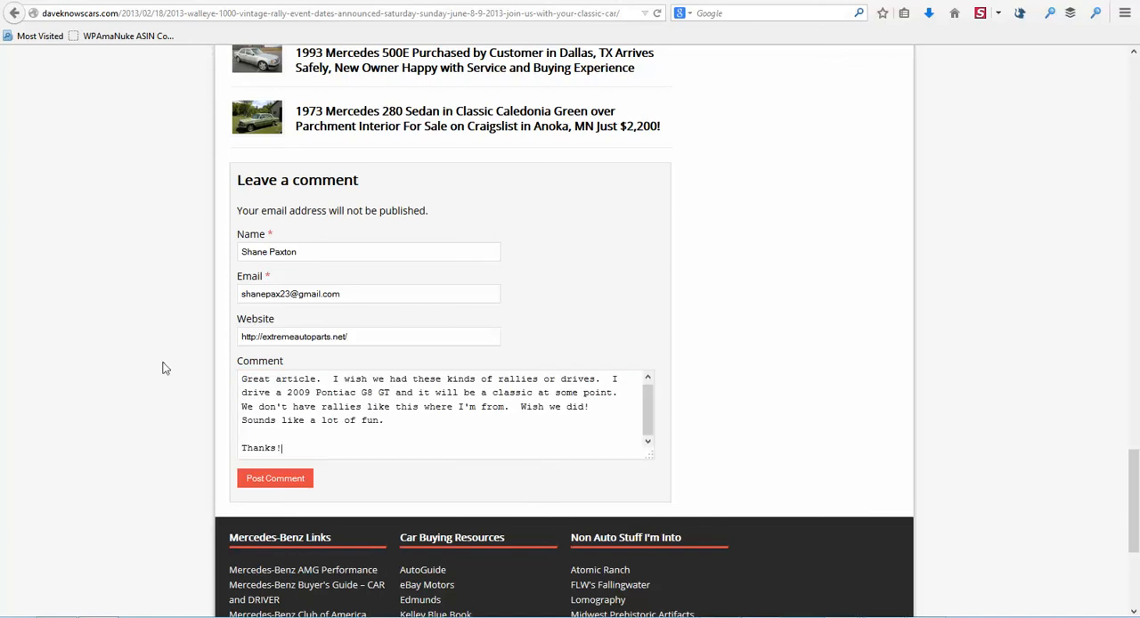
click(275, 482)
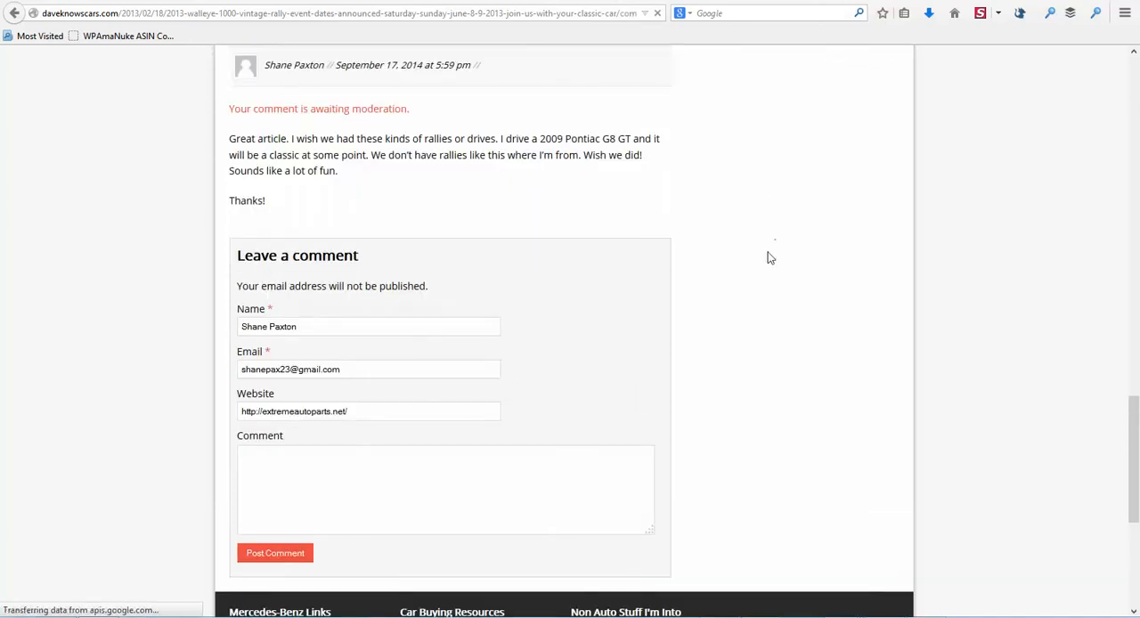
scroll(437, 275, down, 1)
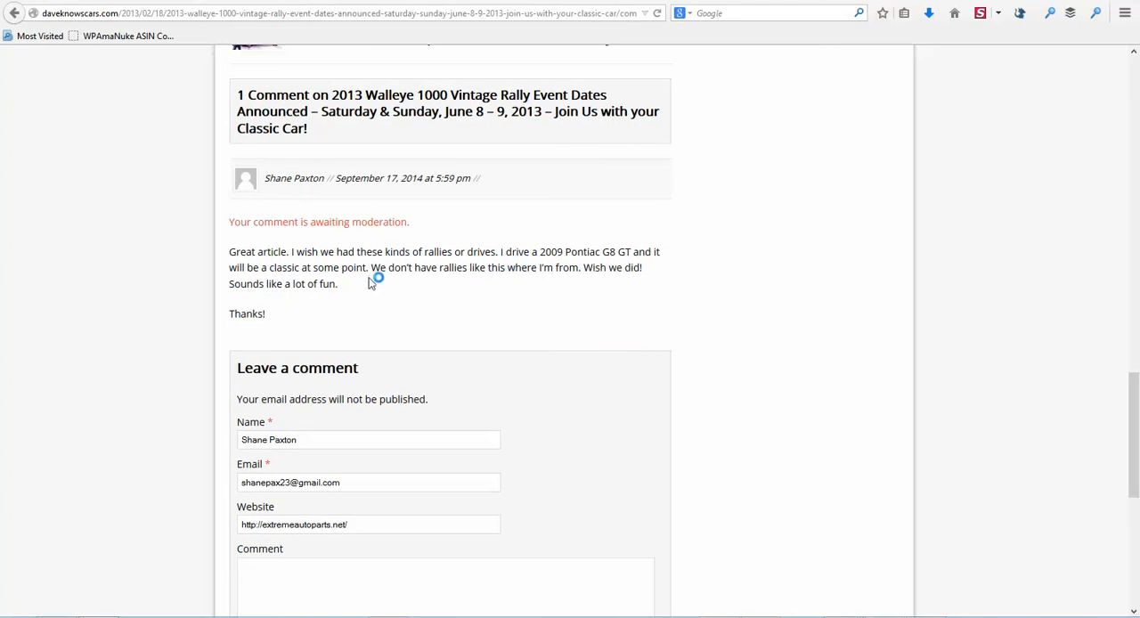
Step: Return to the SERP Analyzer results, select only the youtube.com result at position 3, and send it to the Backlink Checker
click(637, 617)
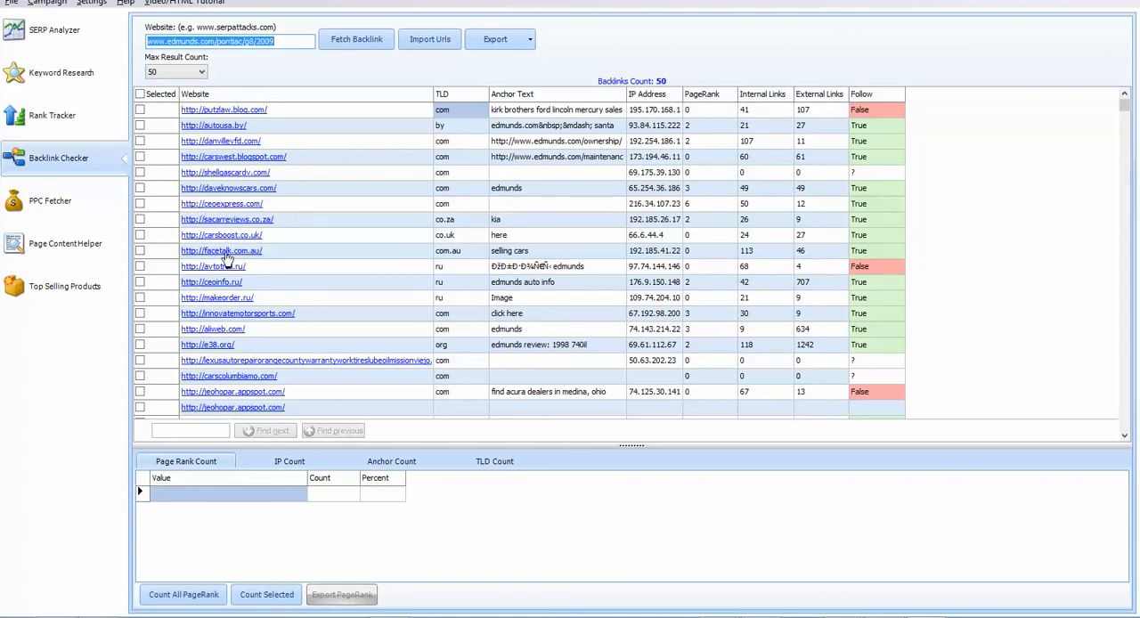
click(53, 34)
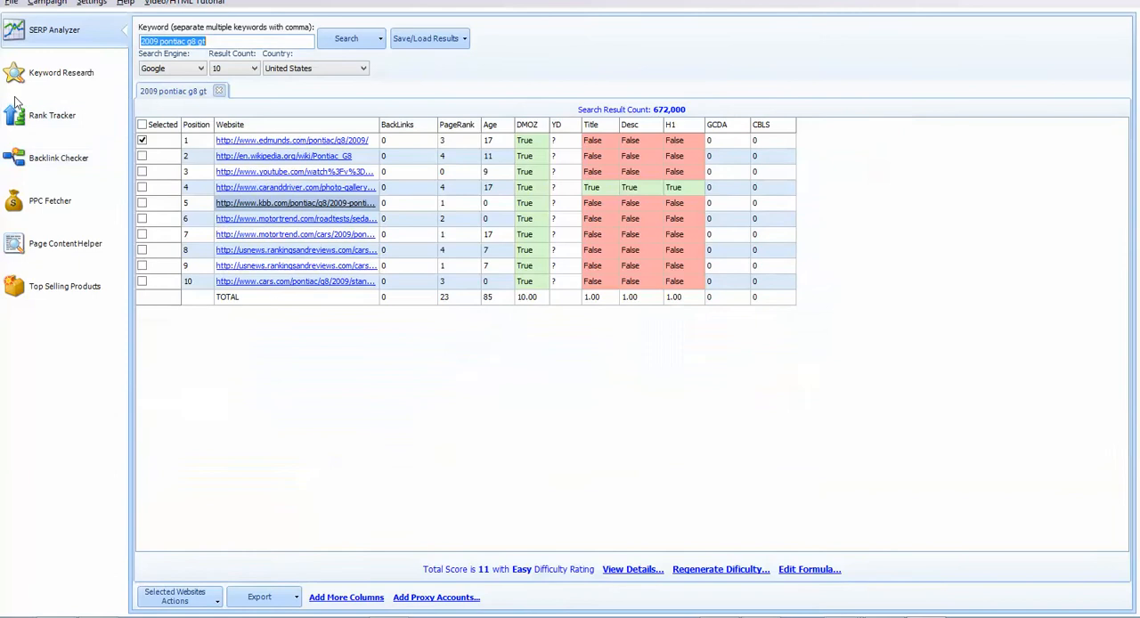
click(142, 141)
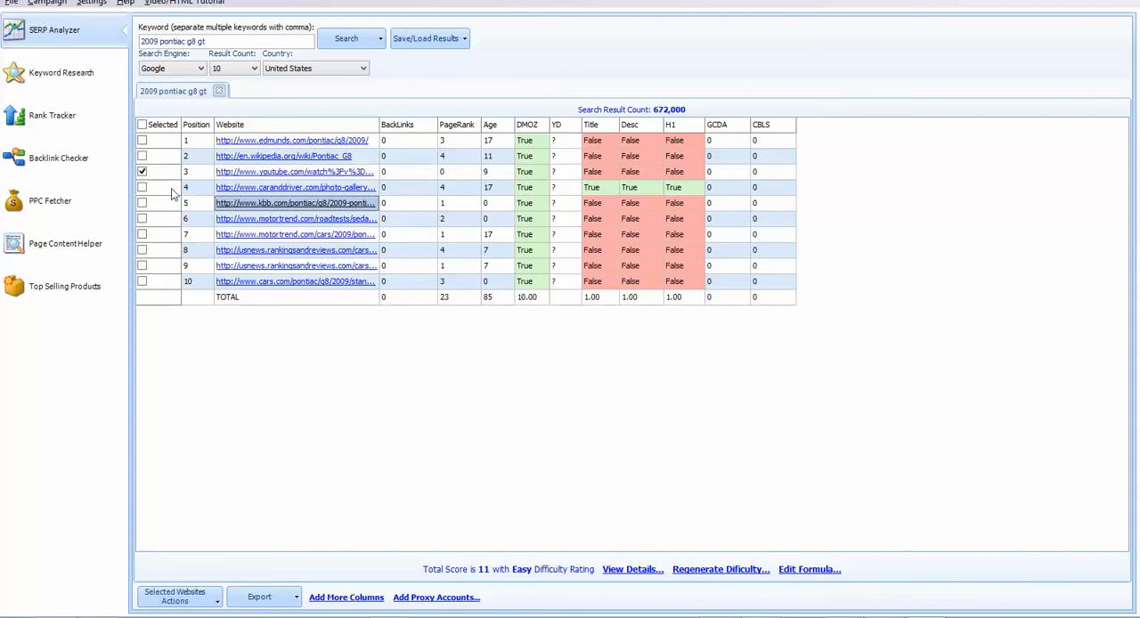
click(218, 599)
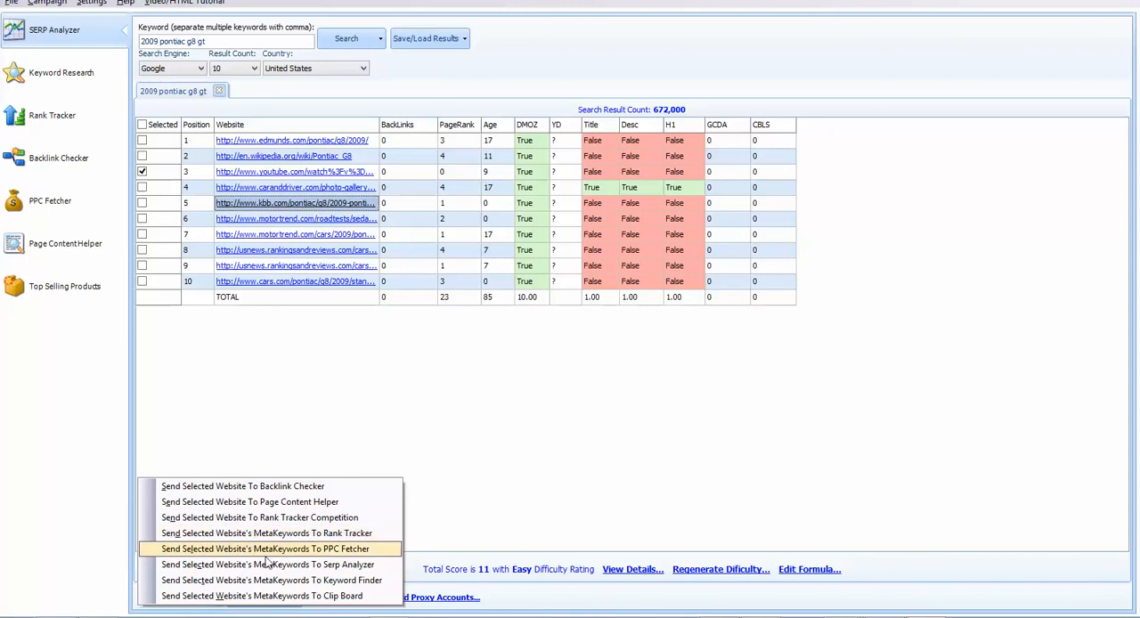
click(239, 488)
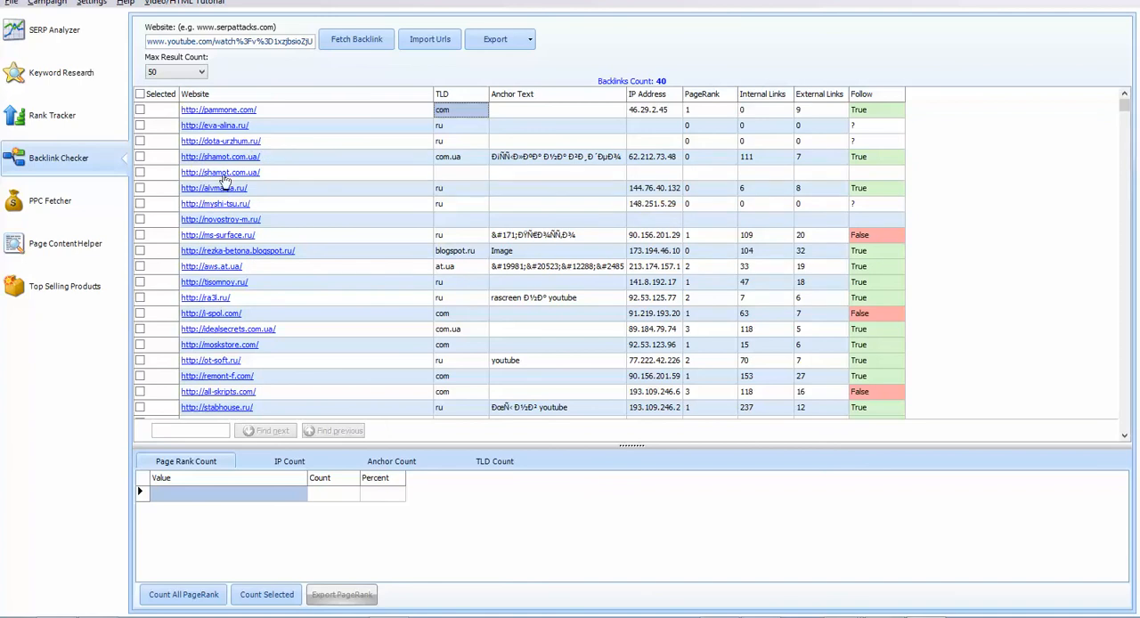
Step: Return to the SERP Analyzer results and leave only the usnews.rankingsandreviews.com result at position 8 selected
click(78, 45)
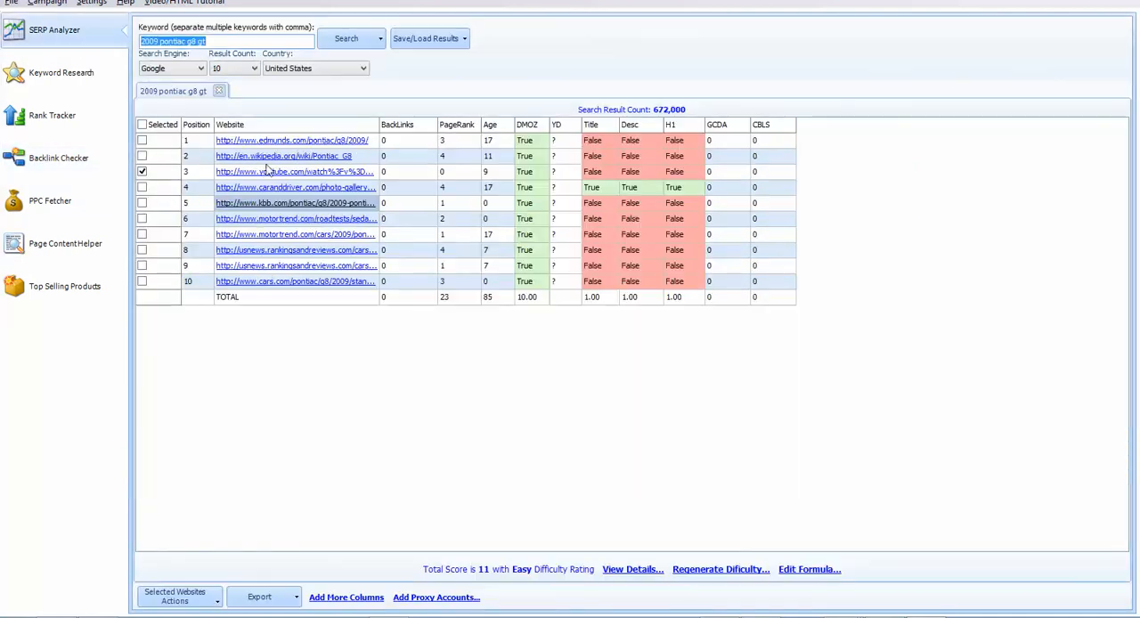
click(142, 171)
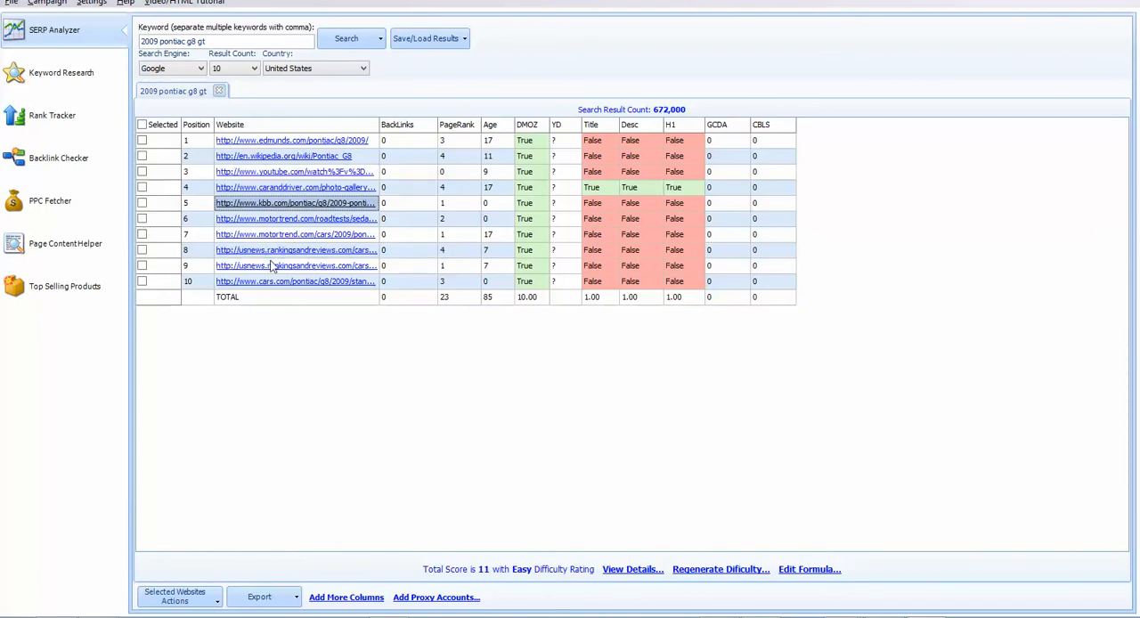
click(142, 267)
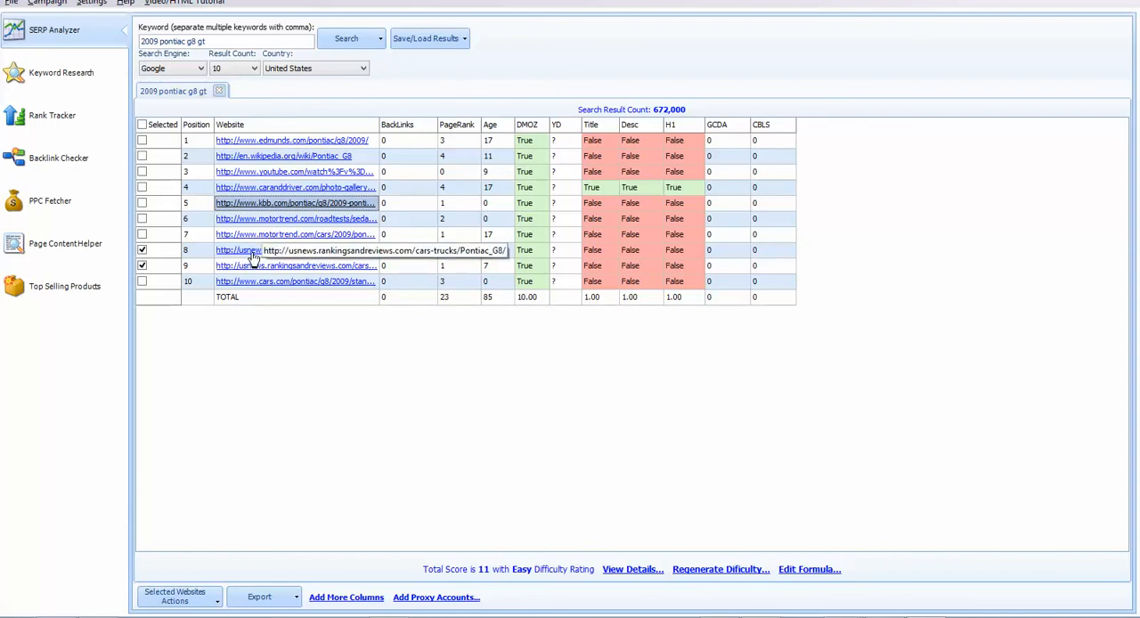
click(143, 267)
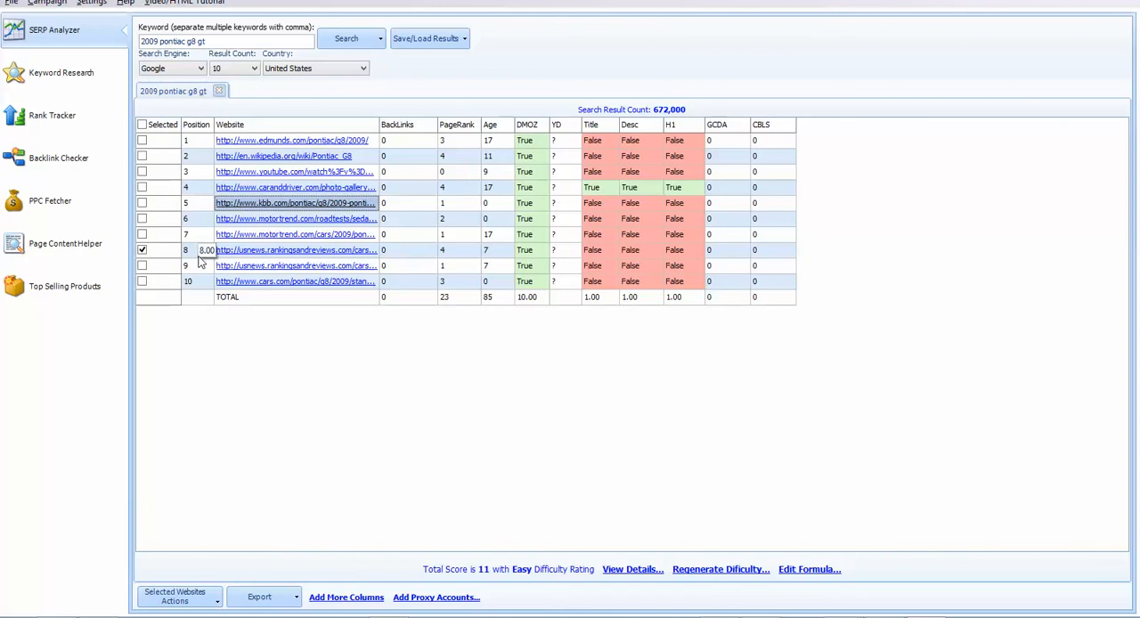